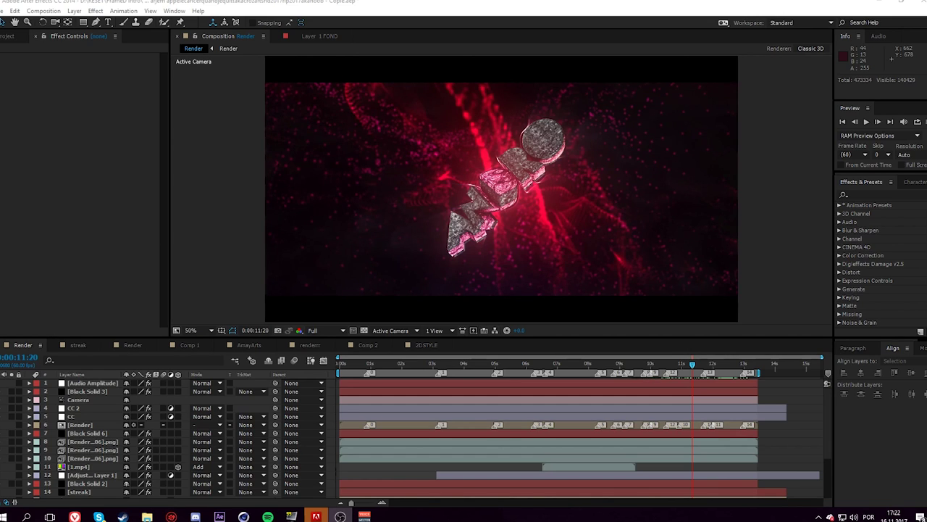
Step: Create two new adjustment layers directly above the CC 2 layer
{"action": "scroll", "coordinate": [491, 228], "scroll_direction": "down", "scroll_amount": 2}
{"action": "scroll", "coordinate": [491, 228], "scroll_direction": "up", "scroll_amount": 2}
{"action": "left_click", "coordinate": [76, 409]}
{"action": "key", "text": "ctrl+alt+y"}
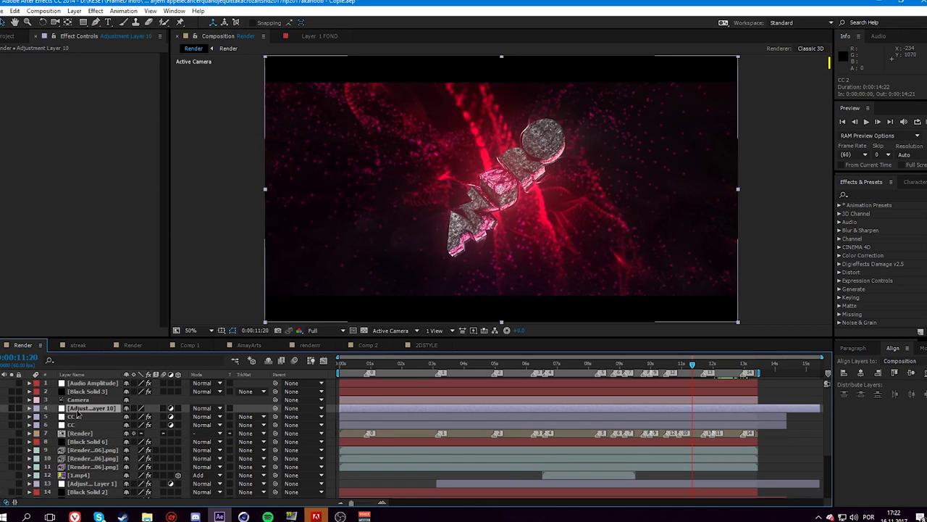
{"action": "key", "text": "ctrl+alt+y"}
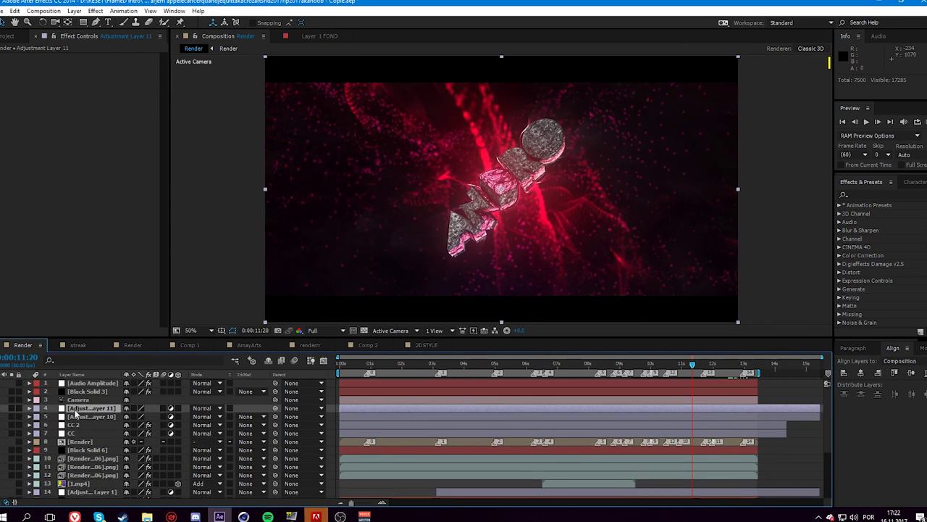
Step: Apply Magic Bullet Looks to Adjustment Layers 11 and 10
{"action": "key", "text": "ctrl+space"}
{"action": "type", "text": "lo"}
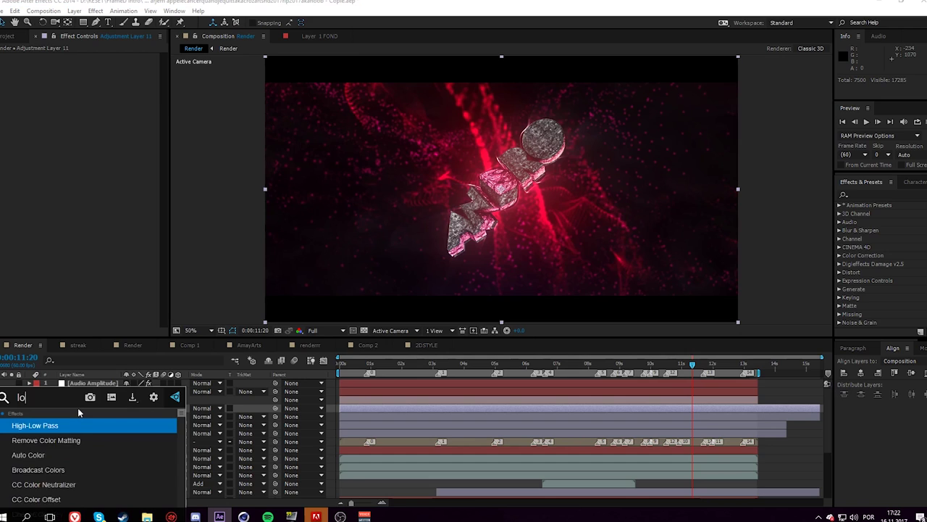
{"action": "key", "text": "Return"}
{"action": "left_click", "coordinate": [78, 417]}
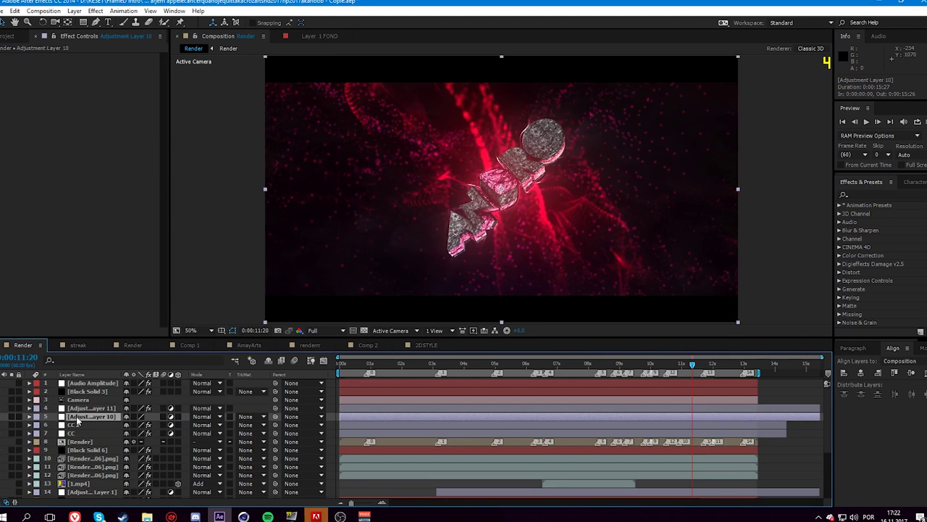
{"action": "key", "text": "ctrl+space"}
{"action": "type", "text": "lo"}
{"action": "key", "text": "Return"}
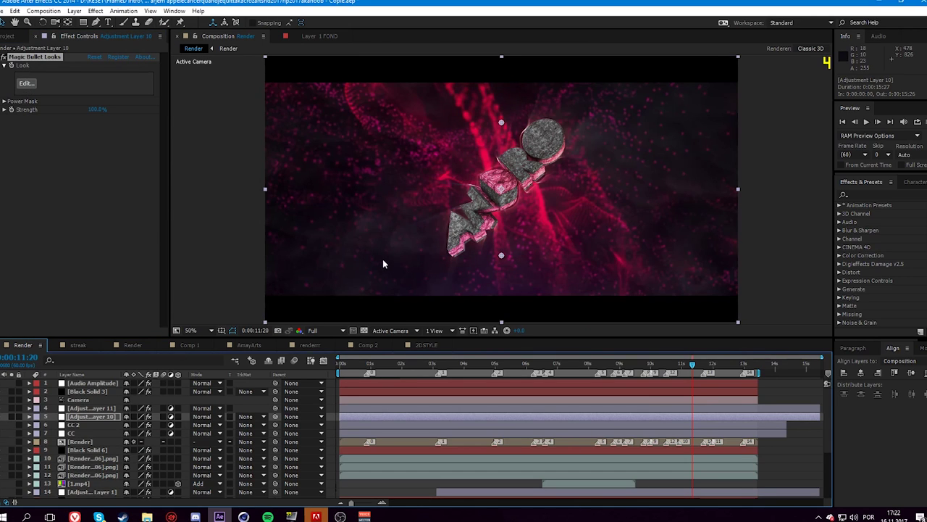
Step: Open the Looks editor for Adjustment Layer 10
{"action": "left_click", "coordinate": [208, 228]}
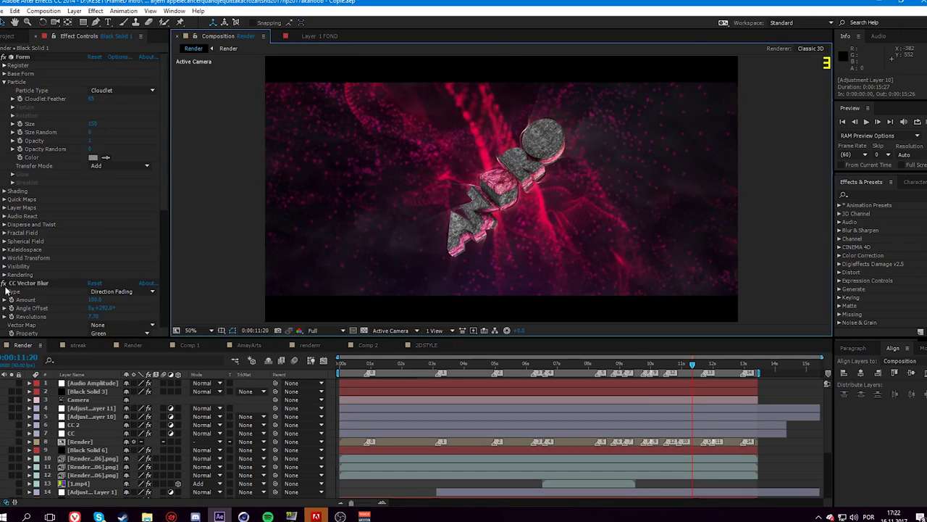
{"action": "left_click", "coordinate": [88, 416]}
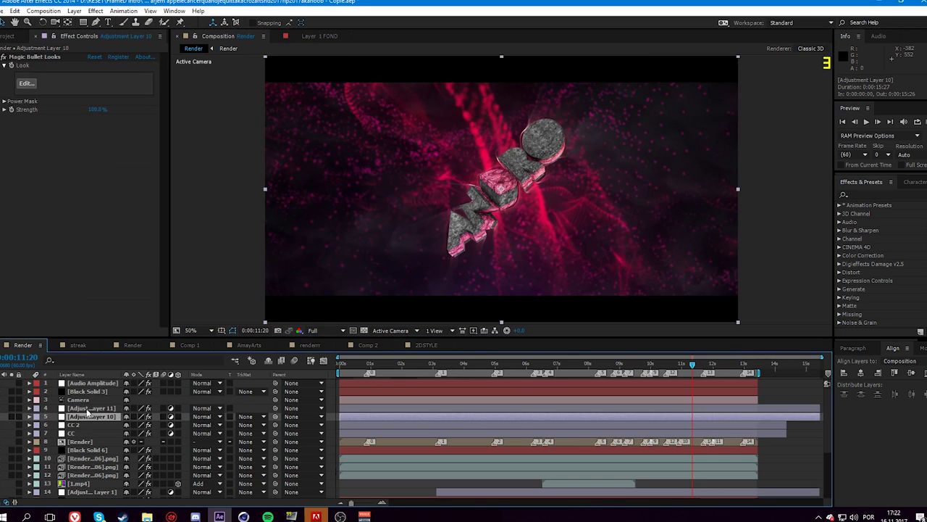
{"action": "left_click", "coordinate": [26, 85]}
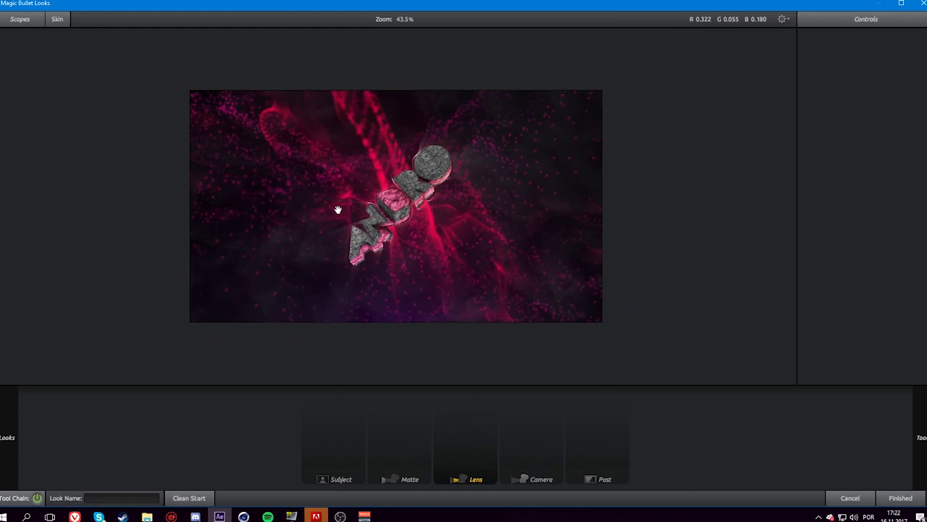
Step: Add Contrast, Curves, Spot Exposure, a second Contrast and Hue/Saturation to the Subject stage
{"action": "mouse_move", "coordinate": [923, 439]}
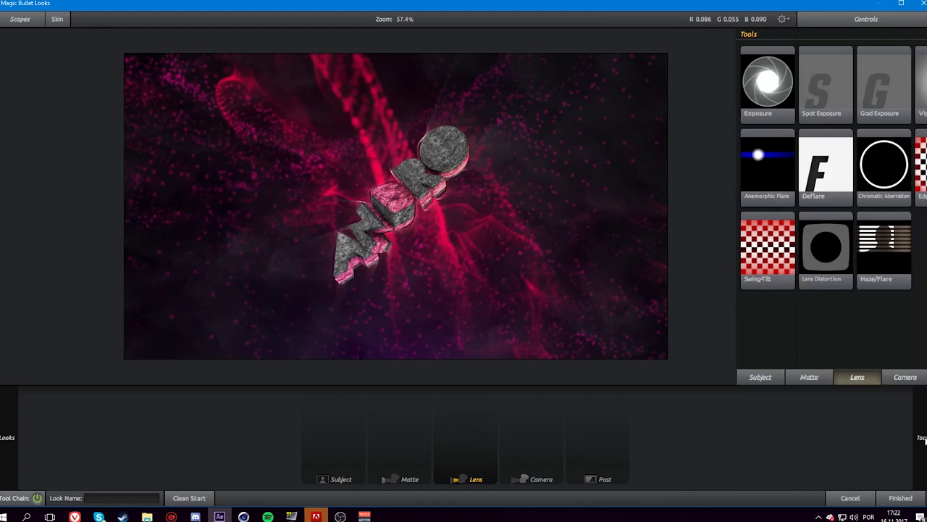
{"action": "left_click", "coordinate": [714, 378]}
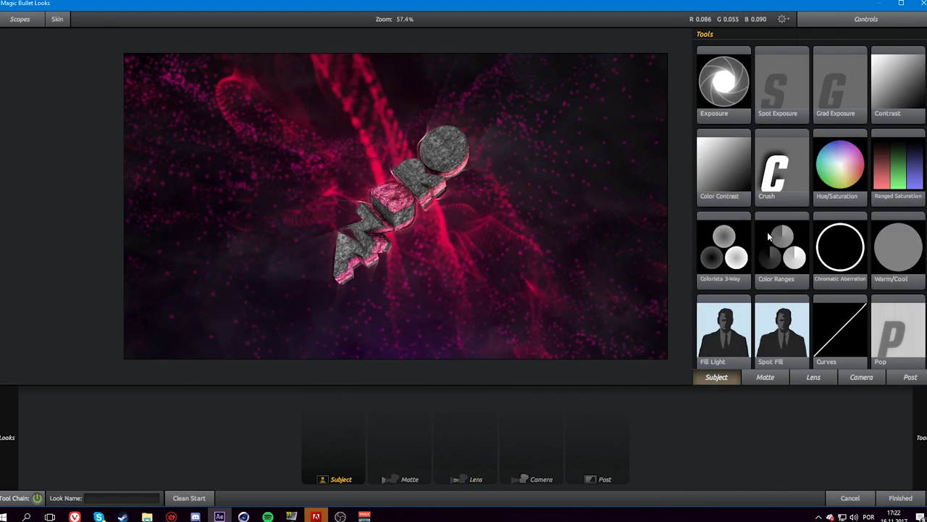
{"action": "double_click", "coordinate": [895, 107]}
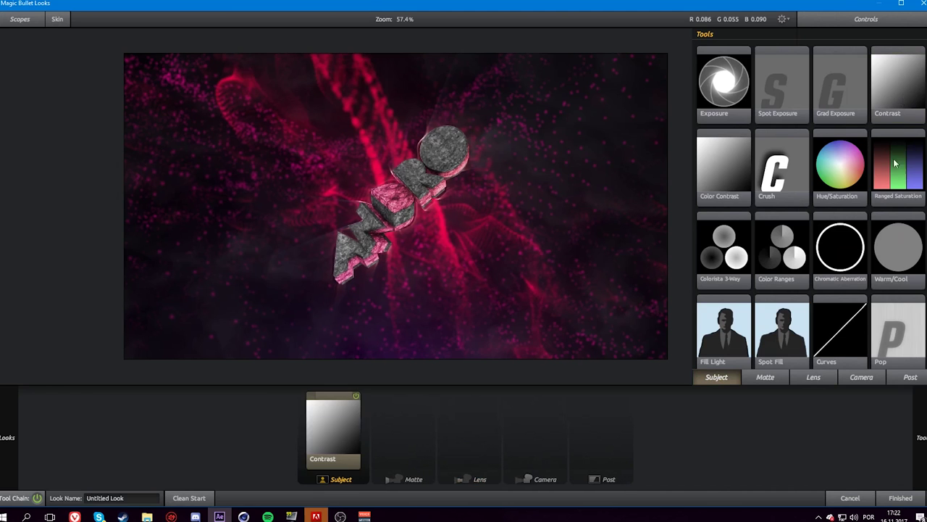
{"action": "mouse_move", "coordinate": [923, 438]}
{"action": "double_click", "coordinate": [864, 355]}
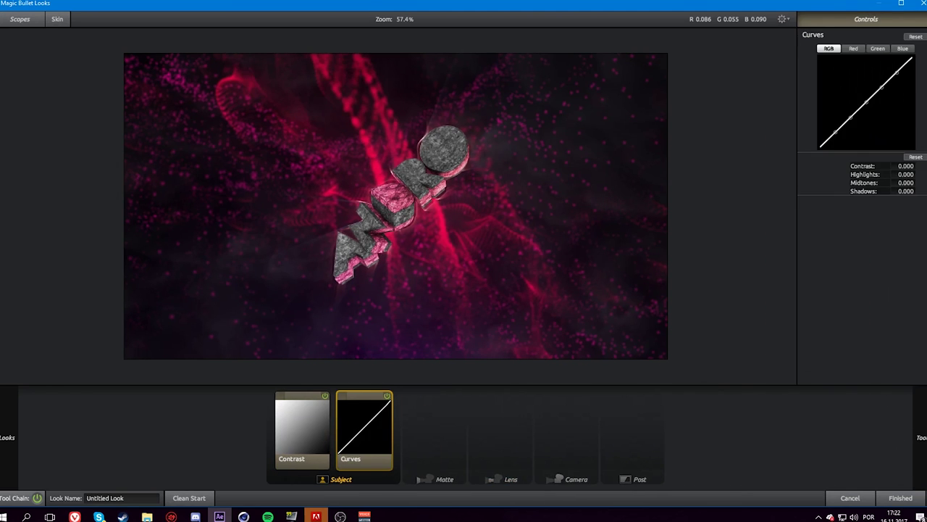
{"action": "mouse_move", "coordinate": [910, 326]}
{"action": "double_click", "coordinate": [797, 82]}
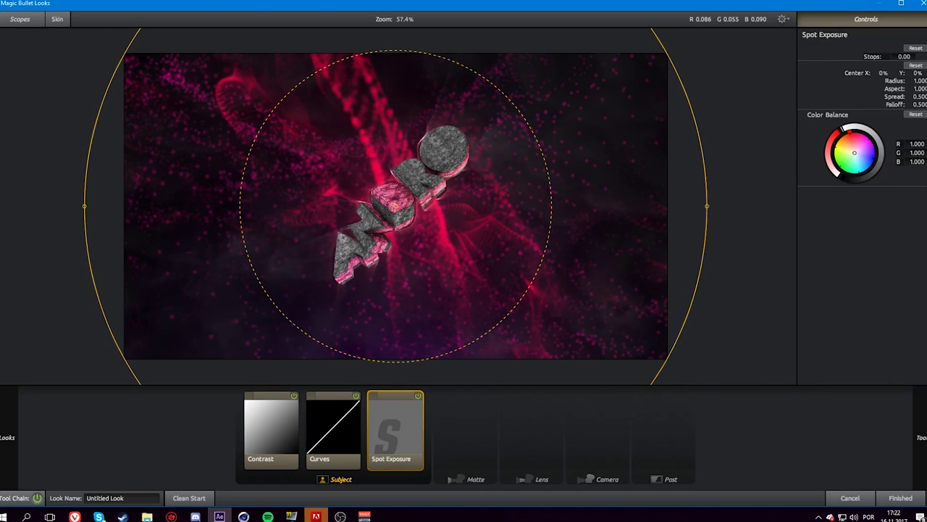
{"action": "double_click", "coordinate": [899, 98]}
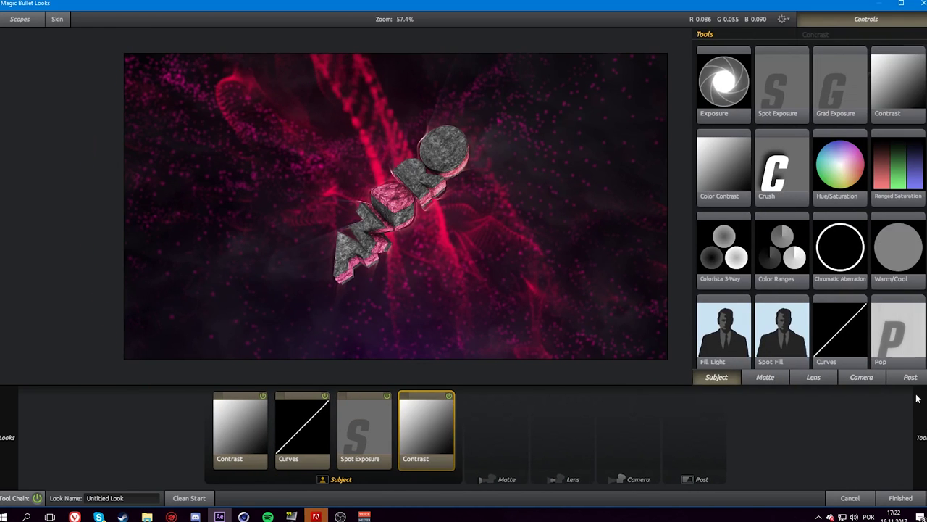
{"action": "double_click", "coordinate": [844, 174]}
Step: Finish the Subject chain with Curves, Pop and Spot Fill, discarding a mistaken Fill Light
{"action": "mouse_move", "coordinate": [916, 326]}
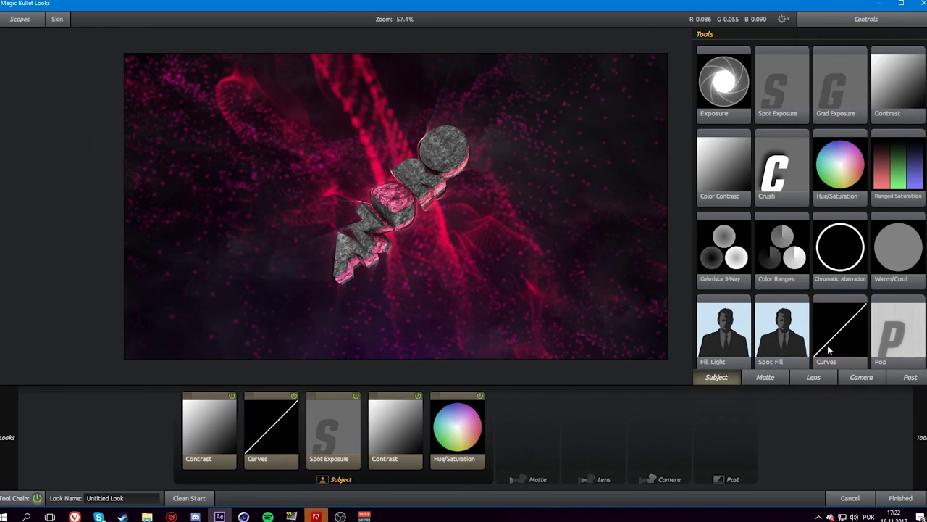
{"action": "double_click", "coordinate": [840, 330]}
{"action": "mouse_move", "coordinate": [920, 393]}
{"action": "double_click", "coordinate": [902, 333]}
{"action": "mouse_move", "coordinate": [910, 436]}
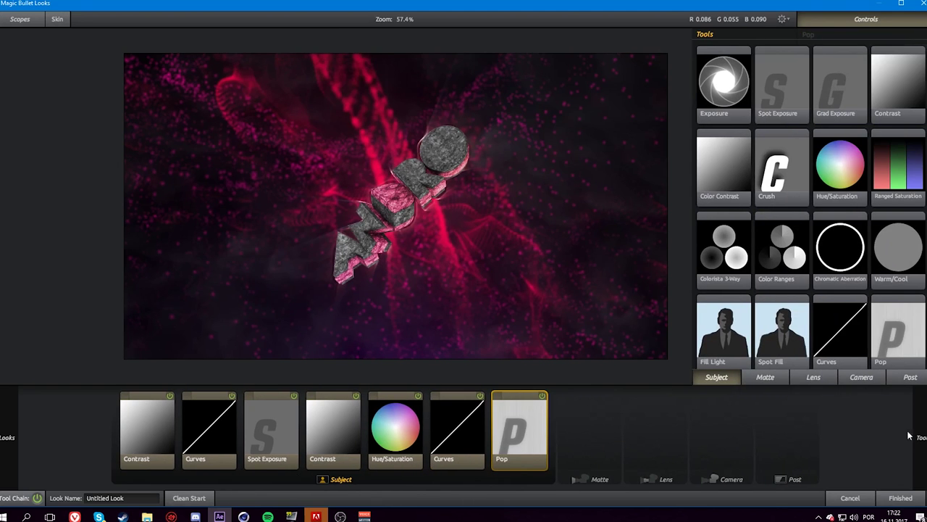
{"action": "double_click", "coordinate": [724, 330]}
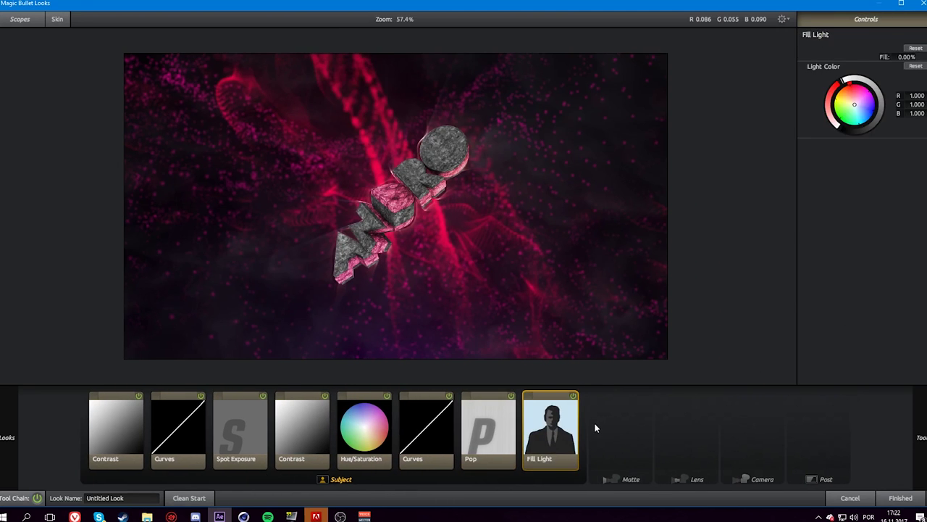
{"action": "key", "text": "Delete"}
{"action": "mouse_move", "coordinate": [904, 428]}
{"action": "double_click", "coordinate": [781, 330]}
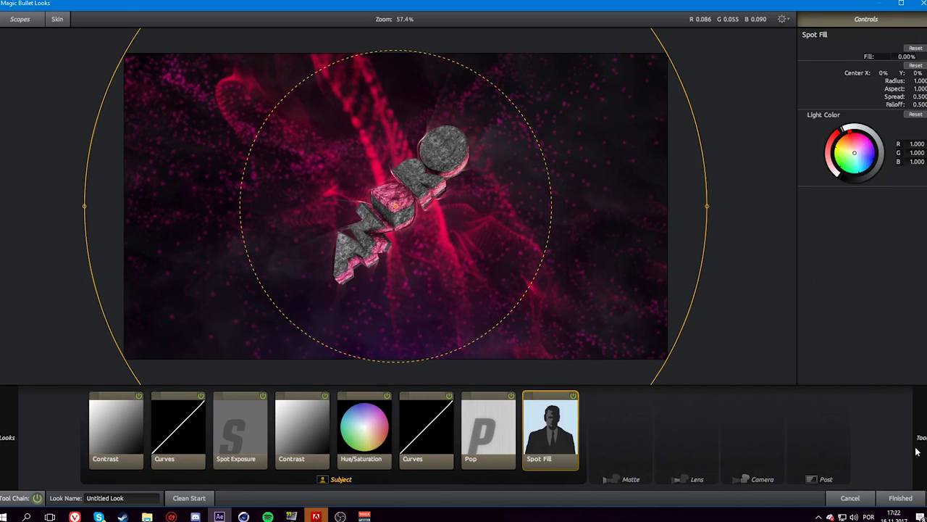
{"action": "left_click", "coordinate": [765, 376]}
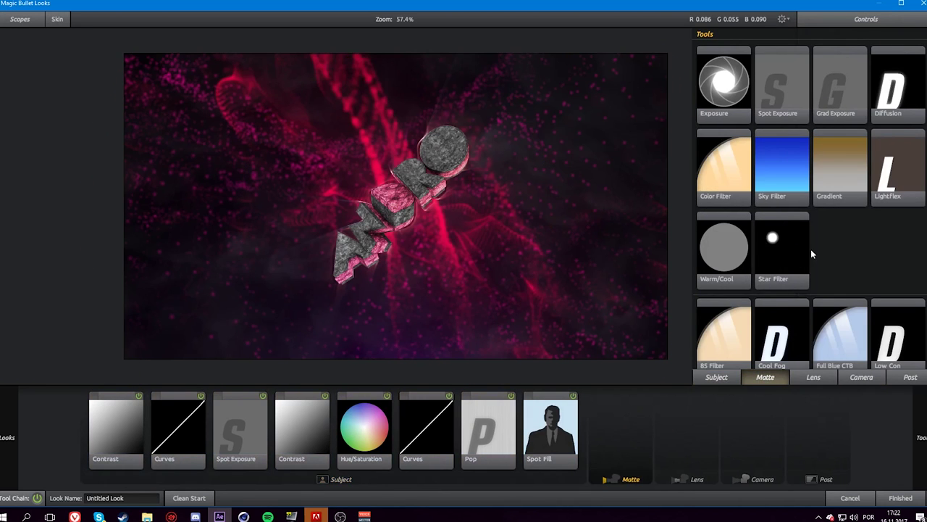
Step: Stack three Diffusion tools, two LightFlex tools and a Star Filter in the Matte stage
{"action": "double_click", "coordinate": [901, 107]}
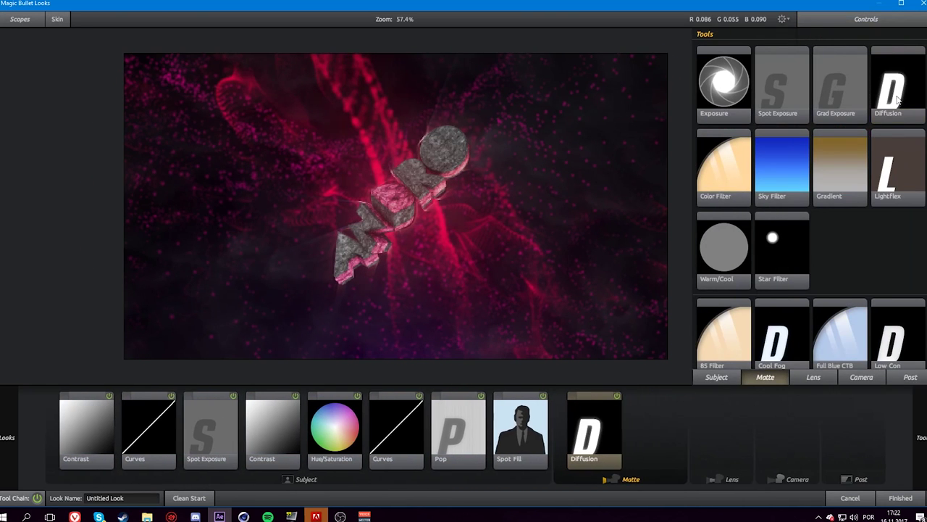
{"action": "double_click", "coordinate": [899, 102]}
{"action": "mouse_move", "coordinate": [912, 418]}
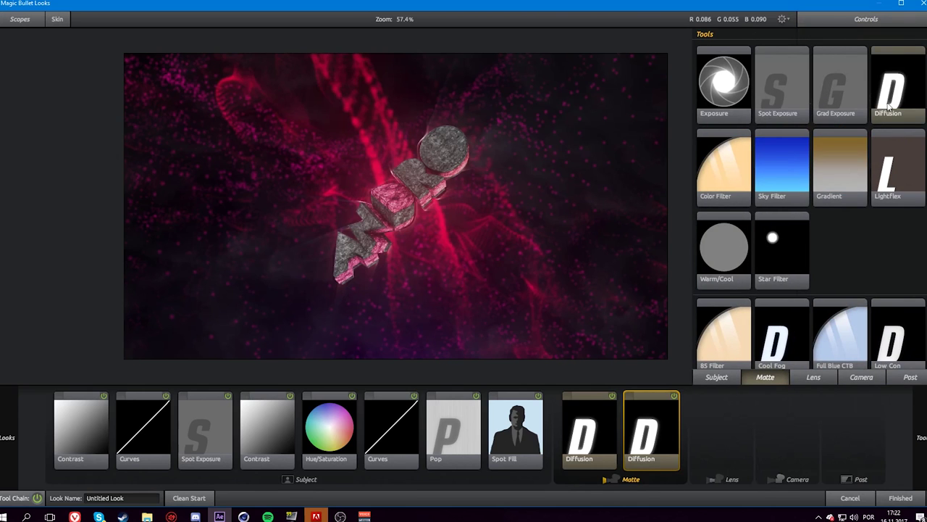
{"action": "double_click", "coordinate": [889, 107]}
{"action": "double_click", "coordinate": [880, 165]}
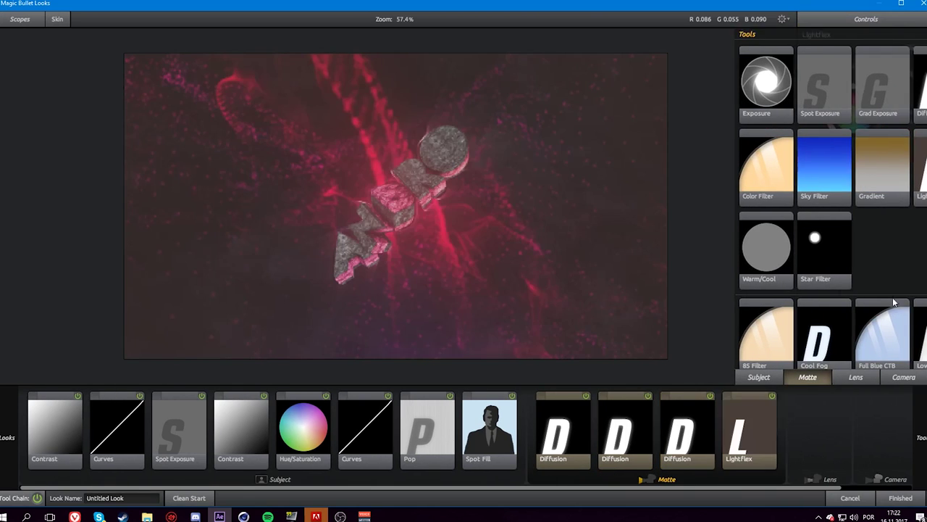
{"action": "double_click", "coordinate": [895, 190]}
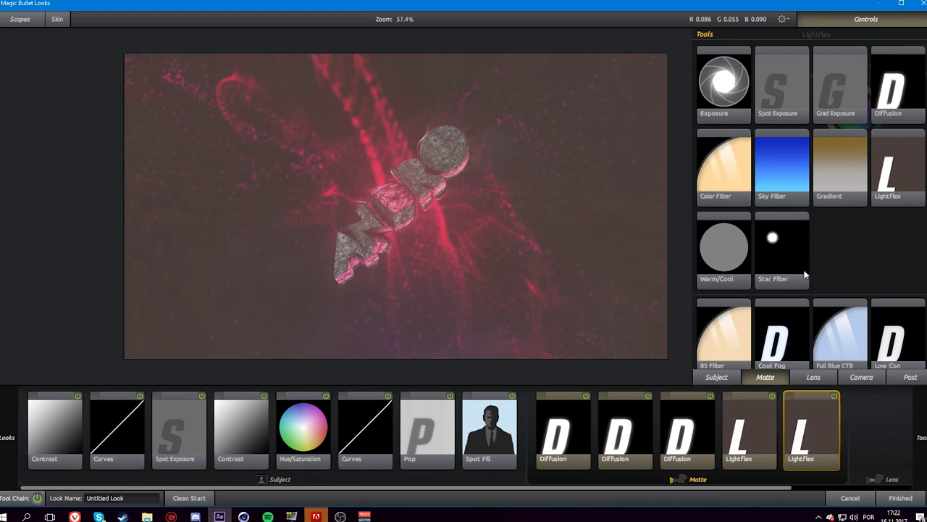
{"action": "left_click_drag", "start_coordinate": [773, 246], "coordinate": [869, 406]}
{"action": "left_click", "coordinate": [814, 377]}
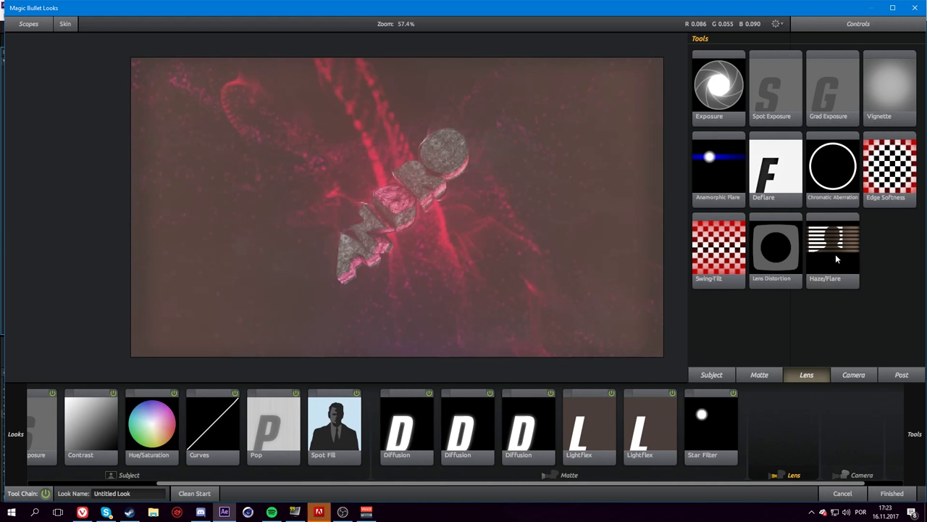
Step: Add two Haze/Flares, Anamorphic Flare, Edge Softness and a Vignette to the Lens stage
{"action": "double_click", "coordinate": [835, 253]}
{"action": "double_click", "coordinate": [830, 258]}
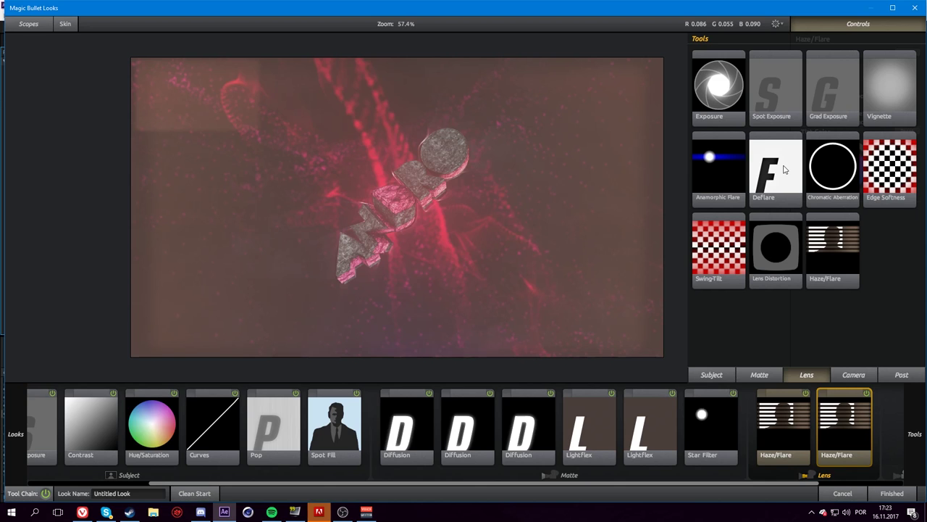
{"action": "left_click", "coordinate": [893, 7]}
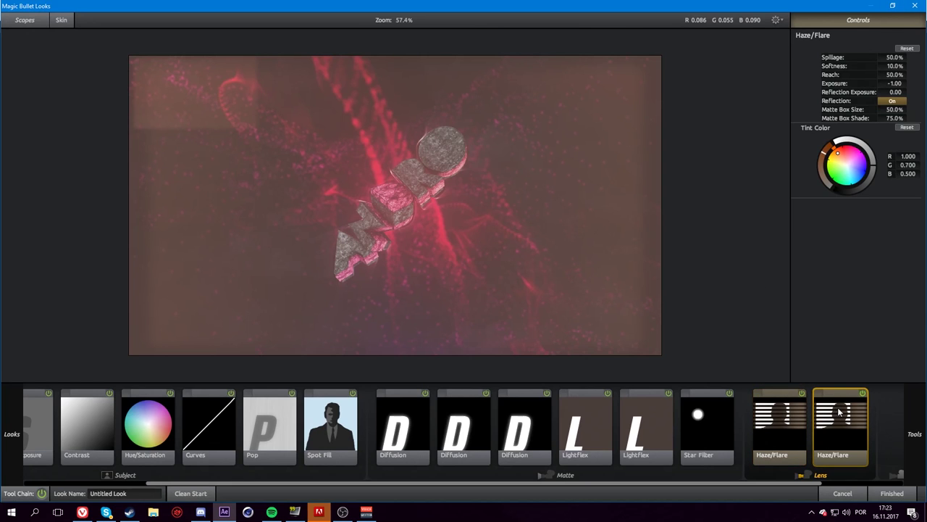
{"action": "mouse_move", "coordinate": [918, 426]}
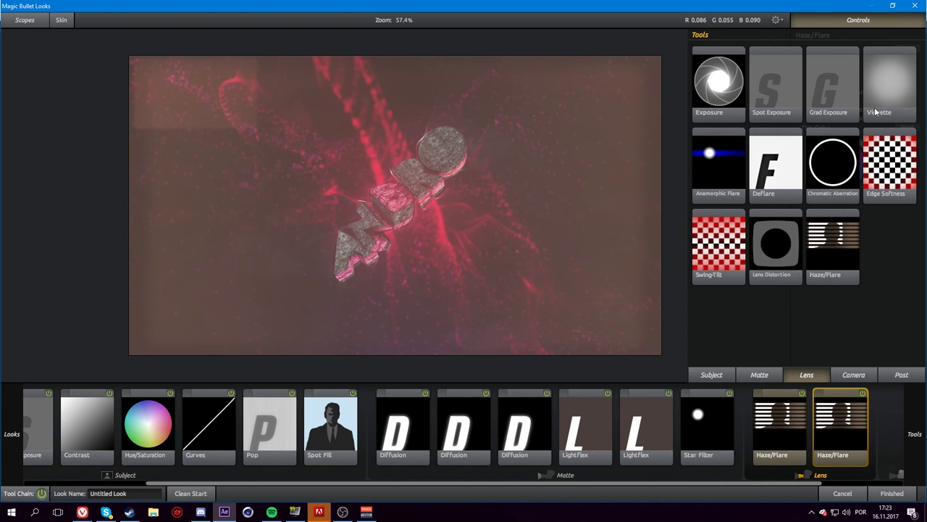
{"action": "left_click_drag", "start_coordinate": [717, 170], "coordinate": [922, 424]}
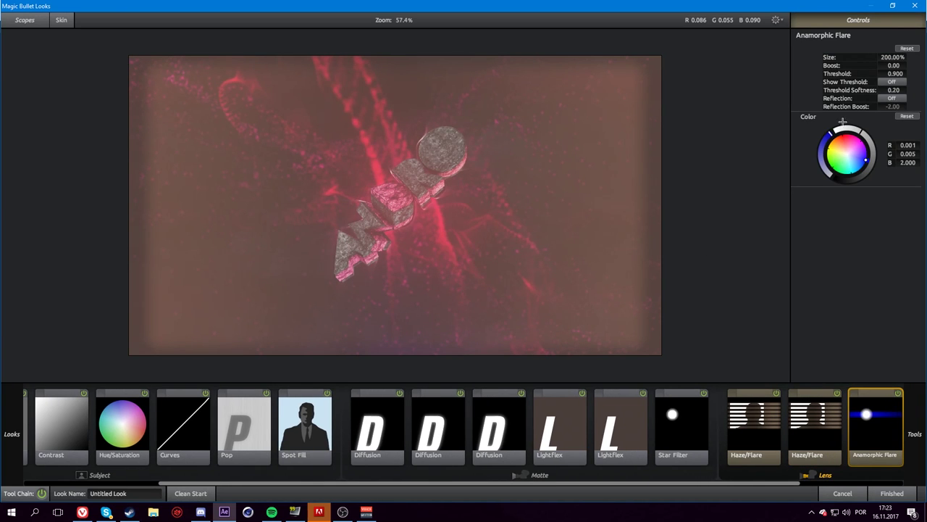
{"action": "mouse_move", "coordinate": [917, 426]}
{"action": "left_click_drag", "start_coordinate": [720, 238], "coordinate": [919, 402]}
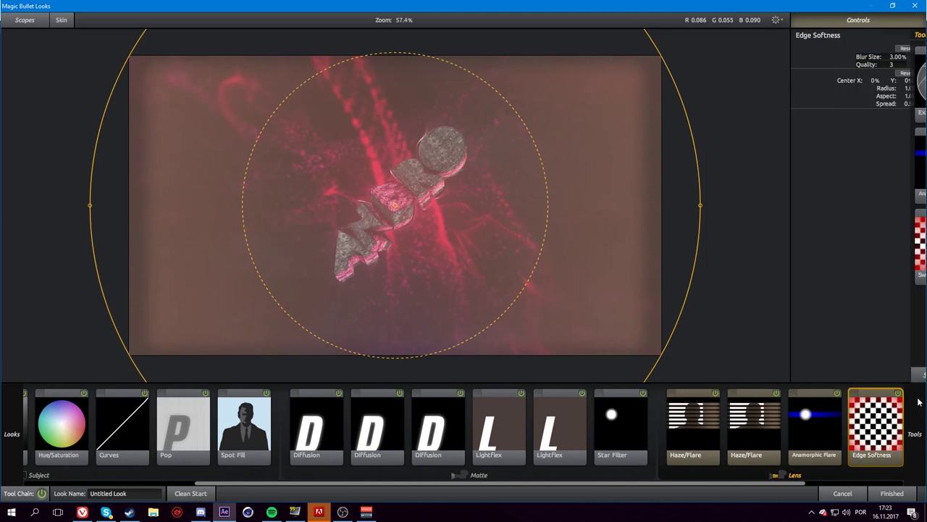
{"action": "mouse_move", "coordinate": [919, 402]}
{"action": "left_click_drag", "start_coordinate": [884, 96], "coordinate": [891, 426]}
Step: Add Camera tools Spot Exposure, Exposure and Curves to the end of the look
{"action": "mouse_move", "coordinate": [915, 427]}
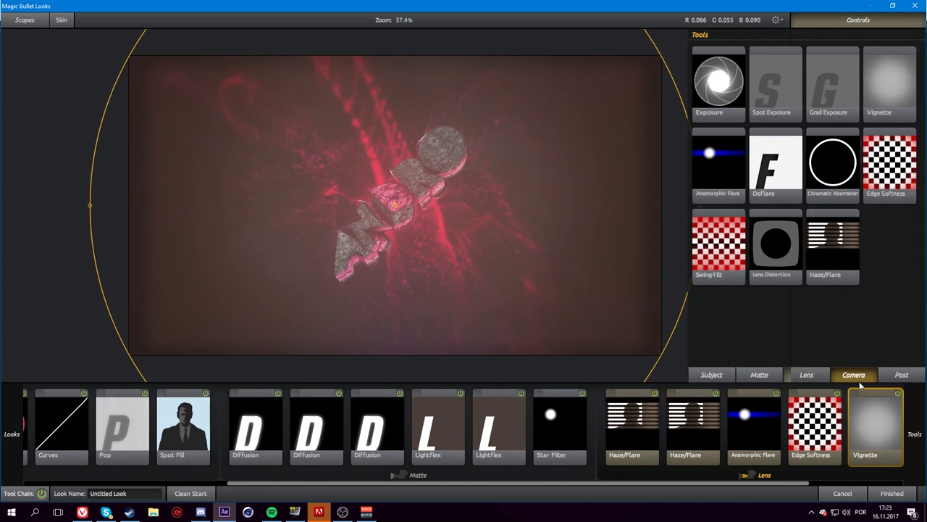
{"action": "left_click", "coordinate": [858, 378]}
{"action": "left_click_drag", "start_coordinate": [756, 87], "coordinate": [898, 429]}
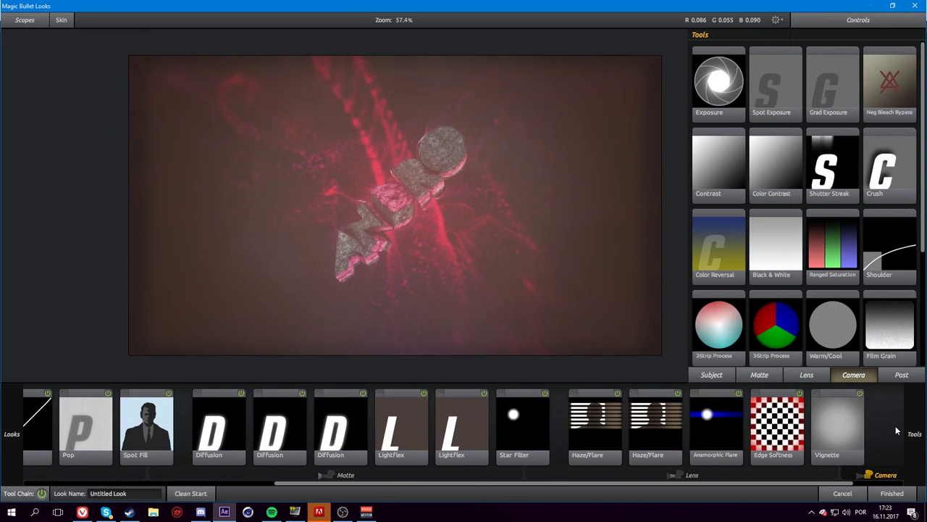
{"action": "mouse_move", "coordinate": [915, 424]}
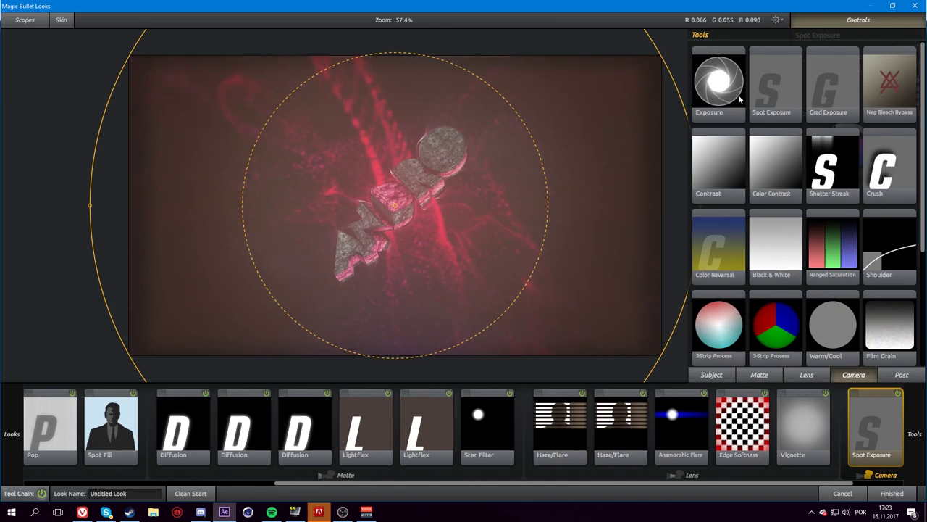
{"action": "left_click_drag", "start_coordinate": [739, 99], "coordinate": [875, 426]}
{"action": "scroll", "coordinate": [836, 249], "scroll_direction": "down", "scroll_amount": 1}
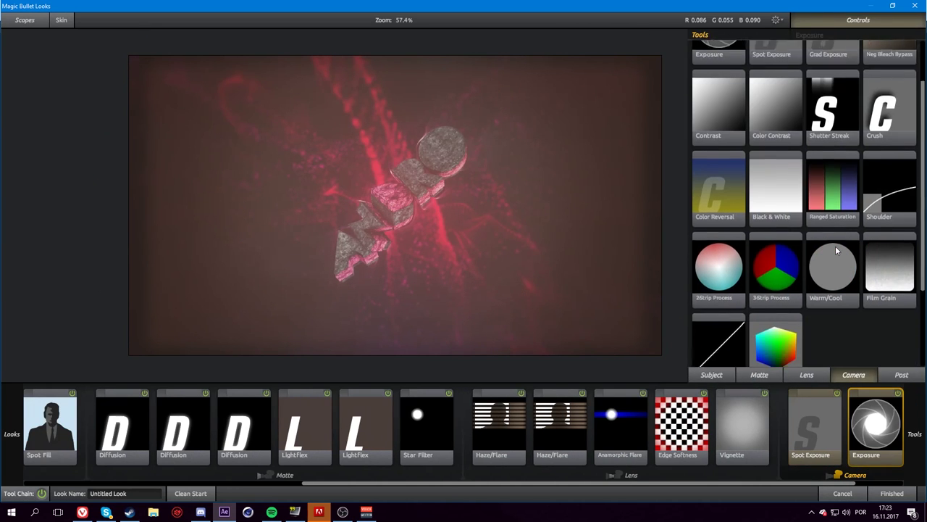
{"action": "scroll", "coordinate": [836, 250], "scroll_direction": "down", "scroll_amount": 1}
{"action": "left_click_drag", "start_coordinate": [717, 247], "coordinate": [875, 427]}
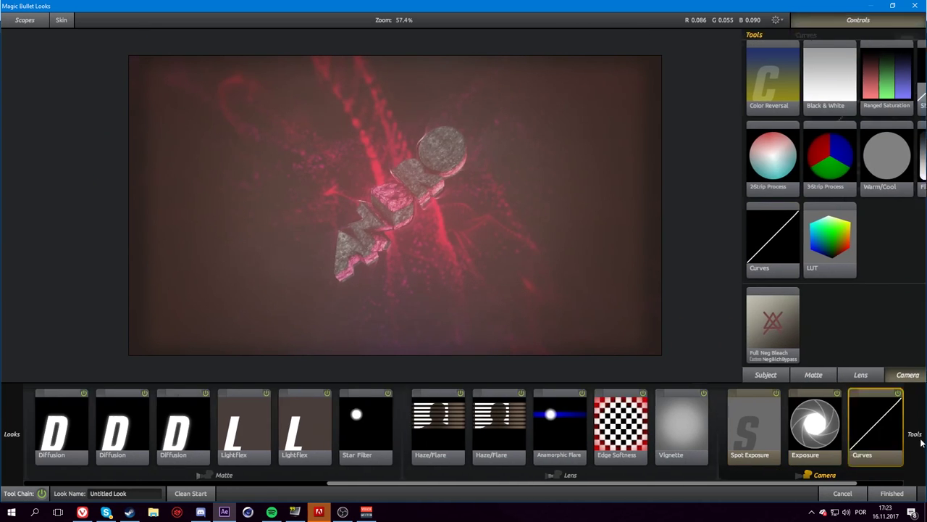
Step: Add Post tools Colorista 3-Way, Contrast, Exposure, Hue/Saturation, Chromatic Aberration and Curves
{"action": "left_click", "coordinate": [901, 375]}
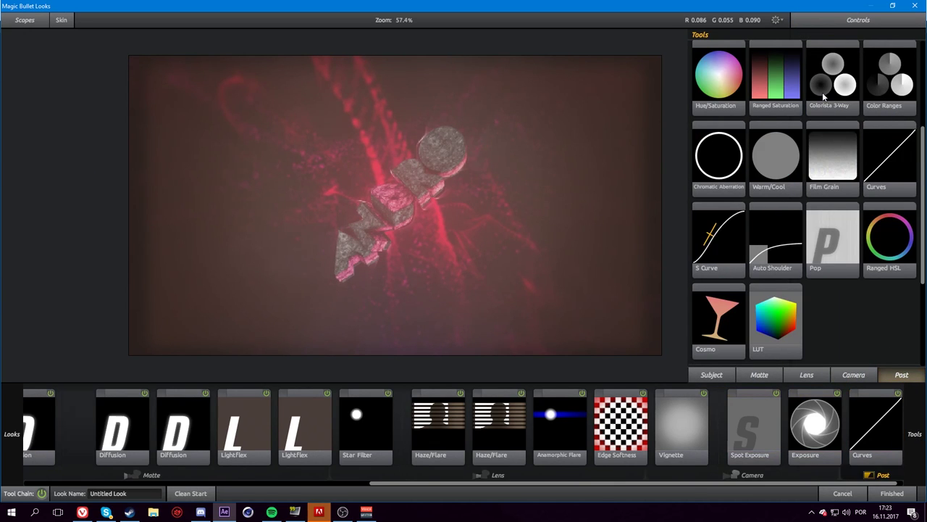
{"action": "left_click_drag", "start_coordinate": [838, 101], "coordinate": [875, 428]}
{"action": "scroll", "coordinate": [836, 128], "scroll_direction": "up", "scroll_amount": 1}
{"action": "scroll", "coordinate": [835, 128], "scroll_direction": "up", "scroll_amount": 1}
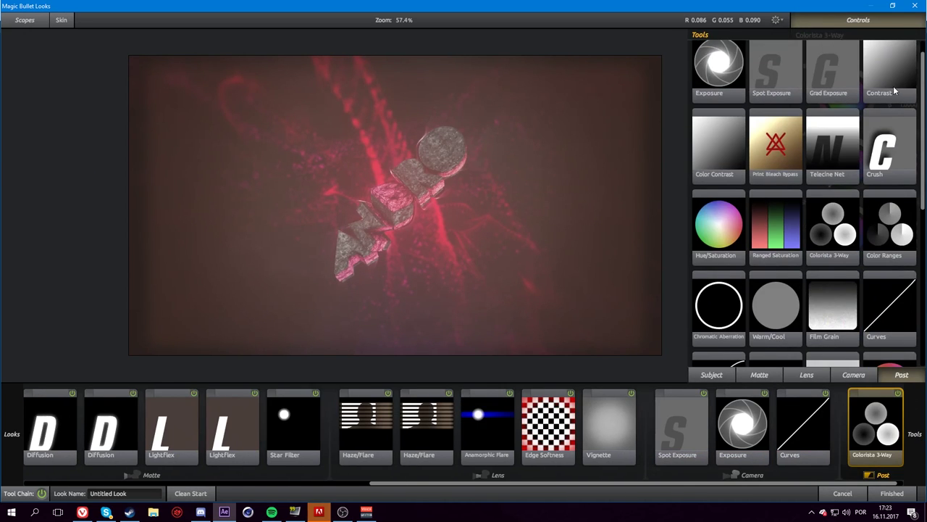
{"action": "left_click_drag", "start_coordinate": [893, 85], "coordinate": [875, 427]}
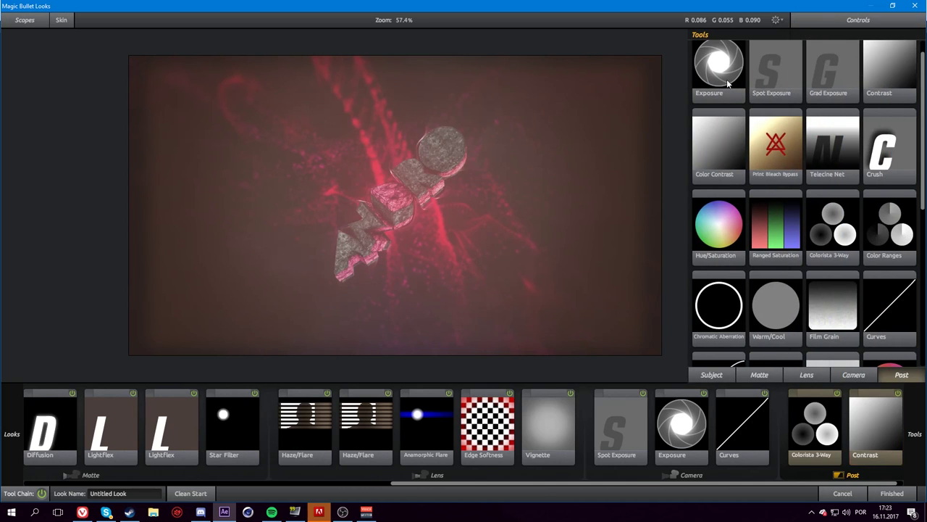
{"action": "left_click_drag", "start_coordinate": [719, 65], "coordinate": [875, 428]}
{"action": "left_click_drag", "start_coordinate": [716, 234], "coordinate": [876, 427]}
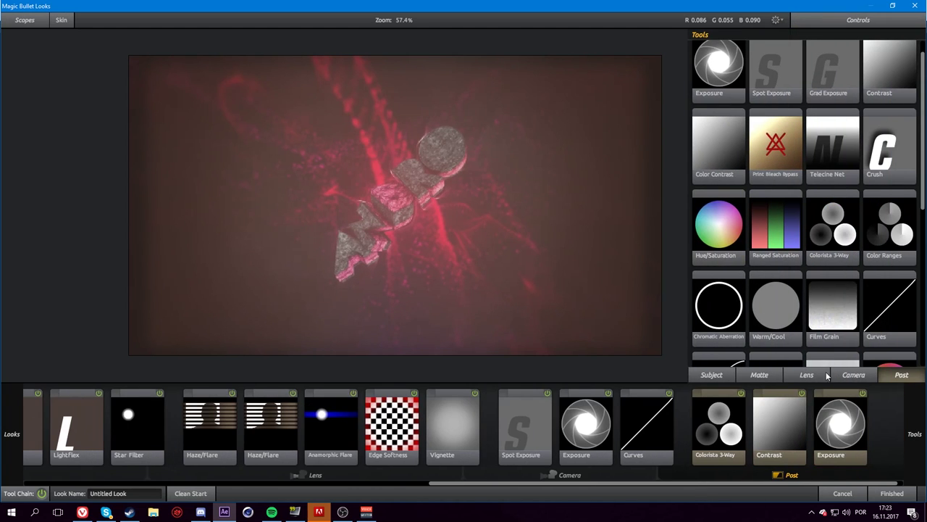
{"action": "left_click_drag", "start_coordinate": [732, 312], "coordinate": [899, 426]}
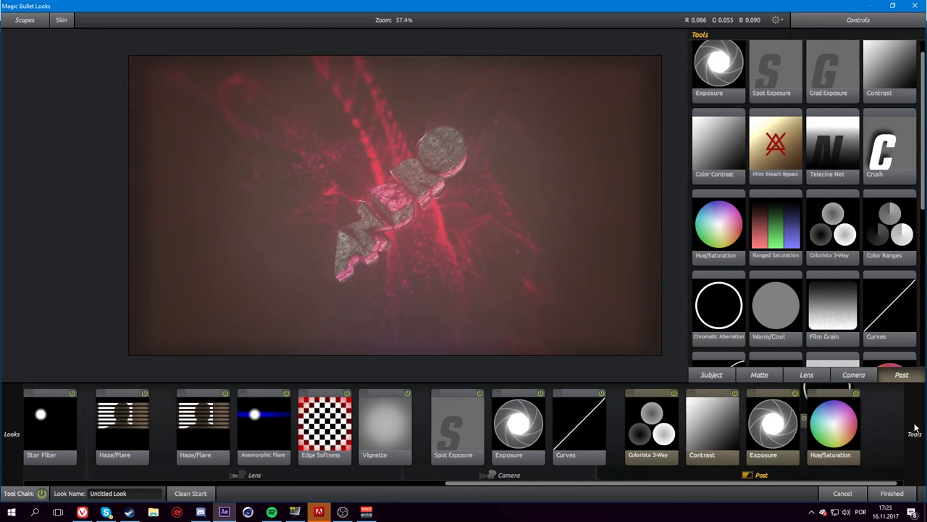
{"action": "left_click_drag", "start_coordinate": [884, 312], "coordinate": [862, 428]}
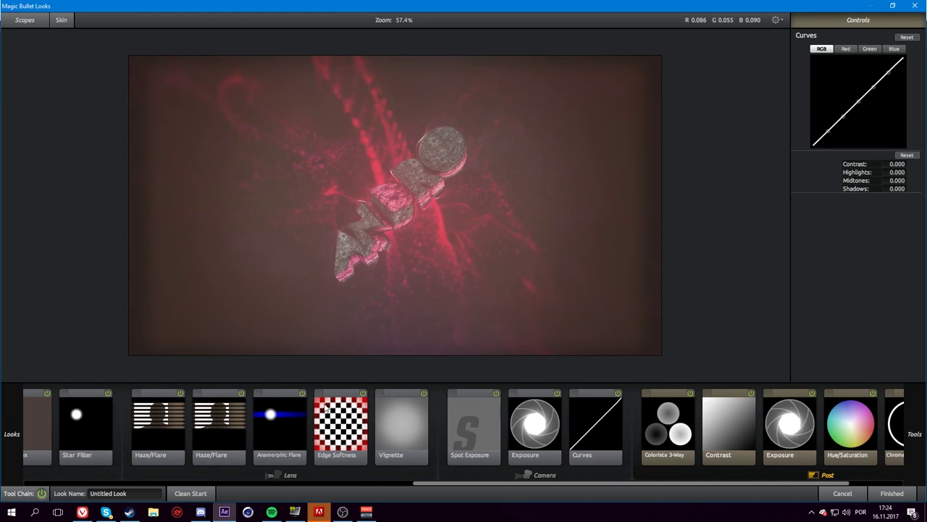
{"action": "scroll", "coordinate": [404, 394], "scroll_direction": "up", "scroll_amount": 5}
Step: Disable the Vignette, both Haze/Flares, Star Filter, both LightFlexes and all three Diffusions
{"action": "left_click", "coordinate": [437, 400]}
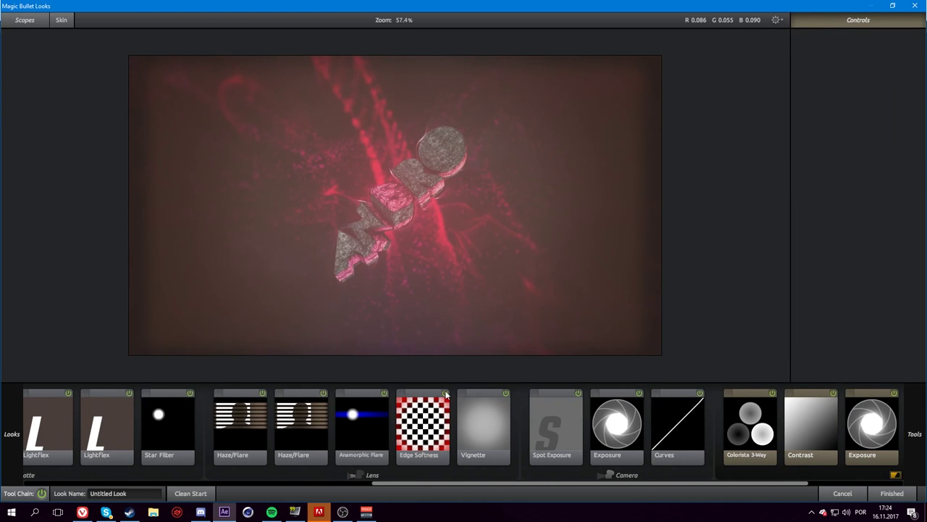
{"action": "left_click", "coordinate": [505, 393]}
{"action": "left_click", "coordinate": [326, 393]}
{"action": "left_click", "coordinate": [265, 393]}
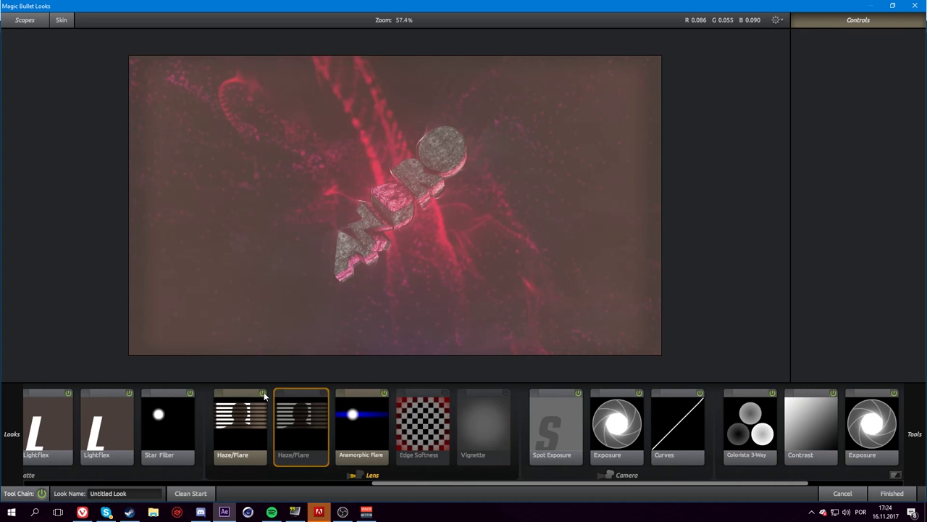
{"action": "left_click", "coordinate": [272, 394]}
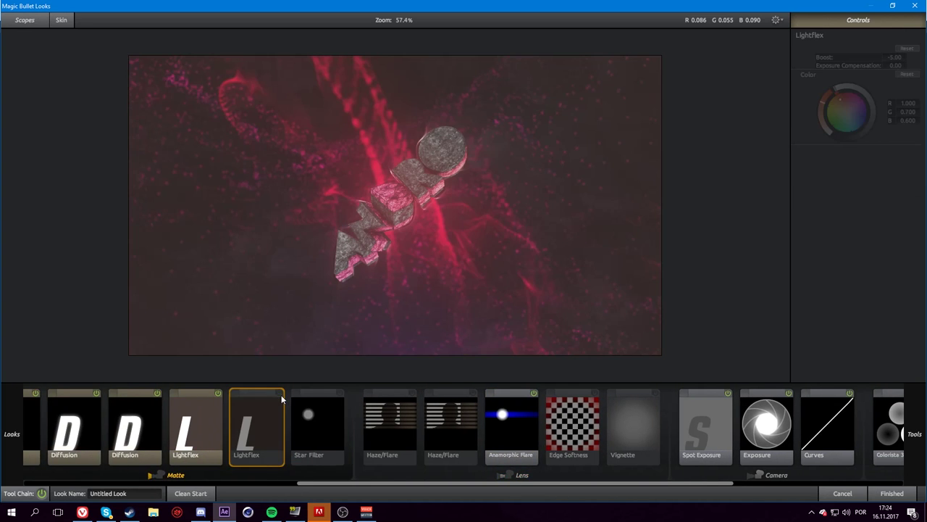
{"action": "left_click", "coordinate": [270, 393]}
{"action": "left_click", "coordinate": [267, 393]}
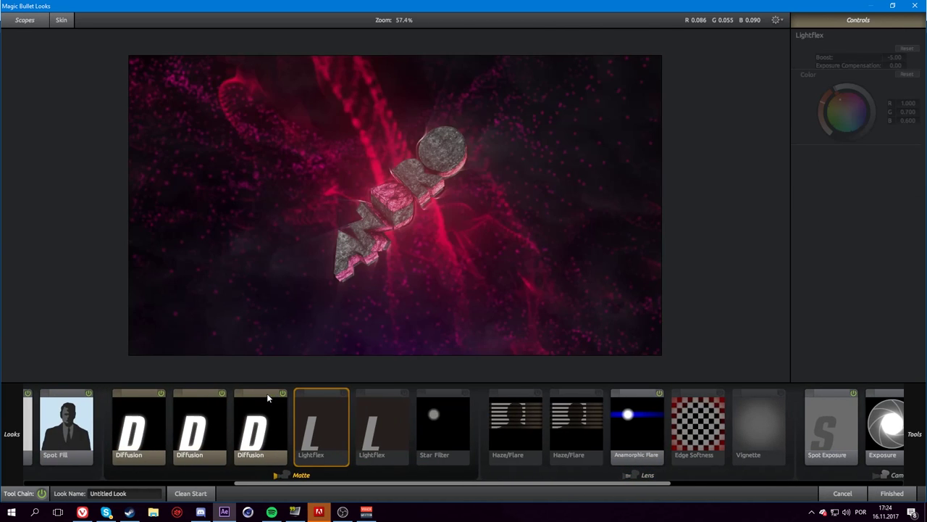
{"action": "left_click", "coordinate": [283, 392]}
{"action": "left_click", "coordinate": [198, 395]}
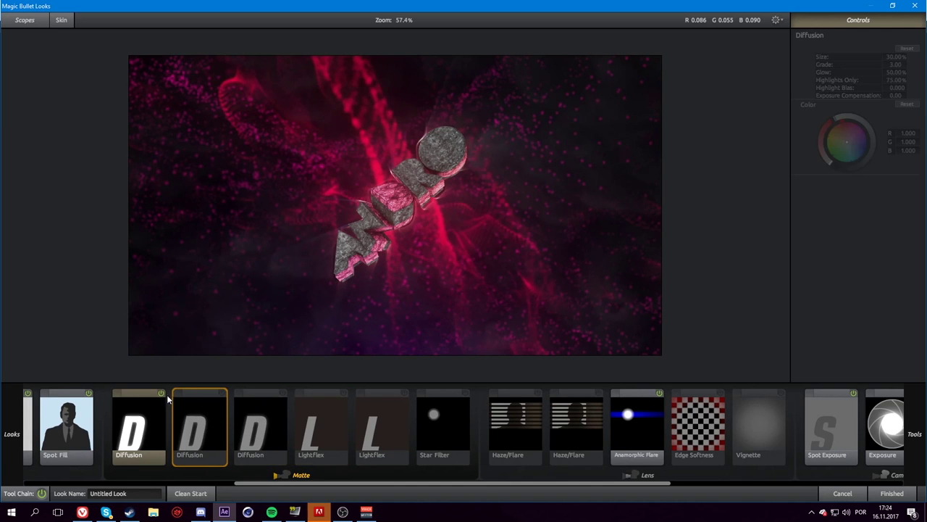
{"action": "left_click", "coordinate": [164, 394]}
{"action": "scroll", "coordinate": [166, 426], "scroll_direction": "up", "scroll_amount": 5}
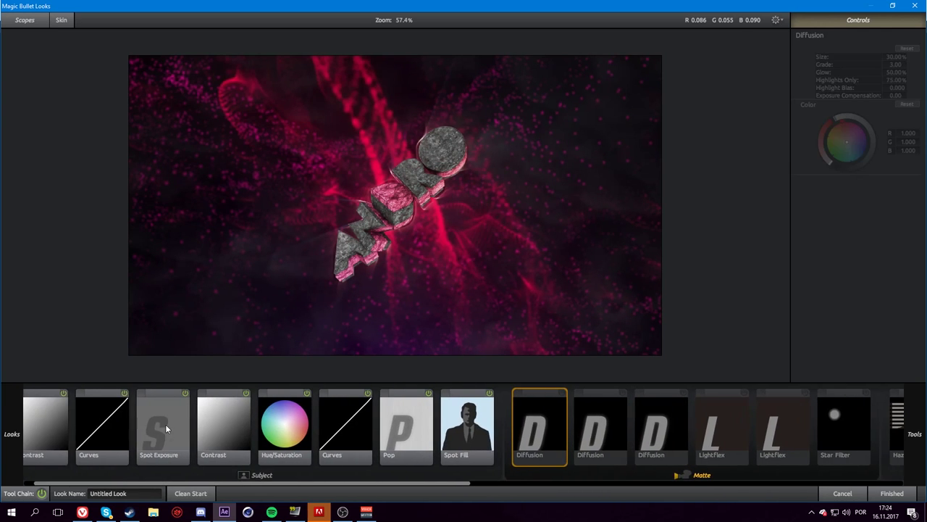
{"action": "left_click", "coordinate": [76, 433]}
Step: Bend the first Curves into an S-shape, set Spot Exposure to +0.30 and Contrast to +0.020
{"action": "left_click", "coordinate": [141, 432]}
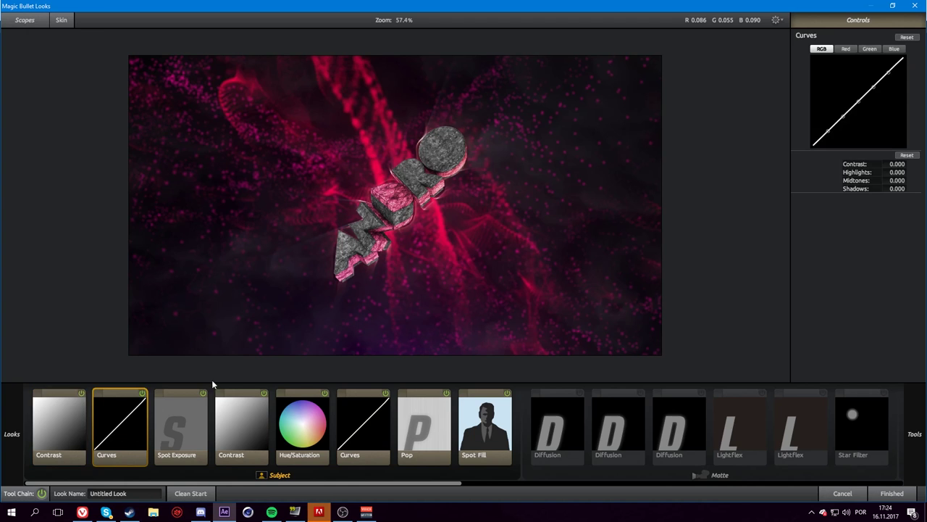
{"action": "left_click_drag", "start_coordinate": [828, 131], "coordinate": [875, 97]}
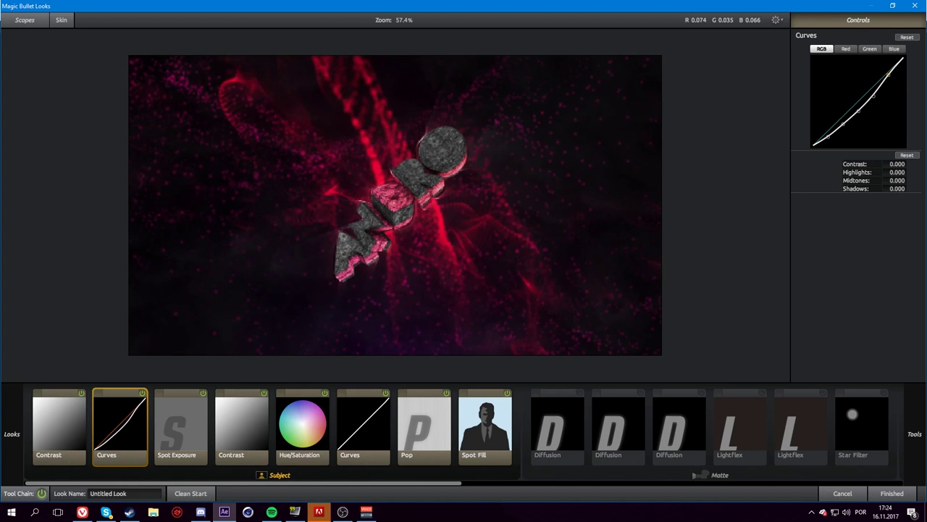
{"action": "left_click_drag", "start_coordinate": [885, 73], "coordinate": [888, 76]}
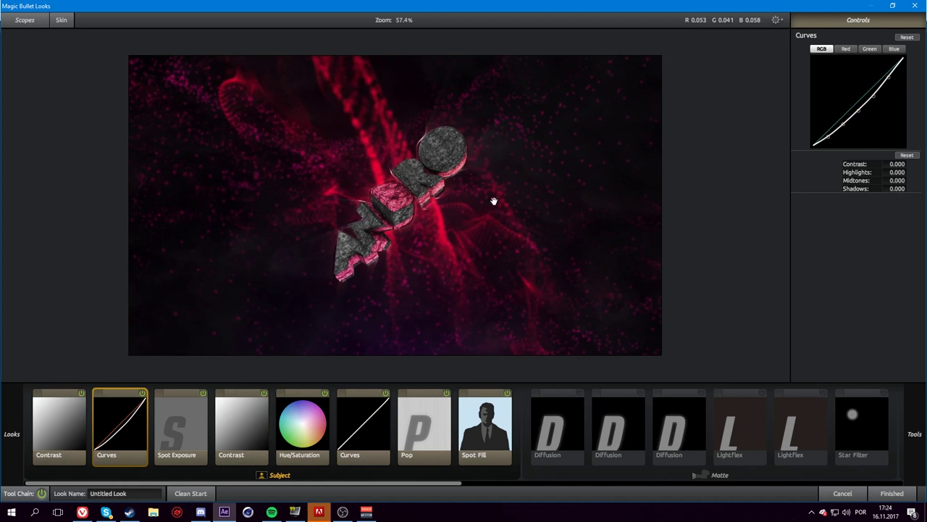
{"action": "left_click", "coordinate": [199, 424]}
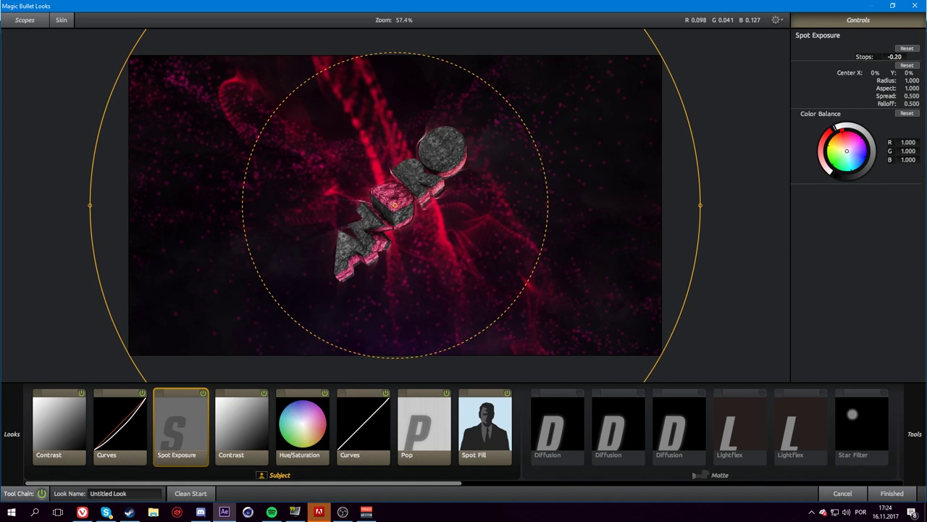
{"action": "left_click_drag", "start_coordinate": [532, 304], "coordinate": [532, 269]}
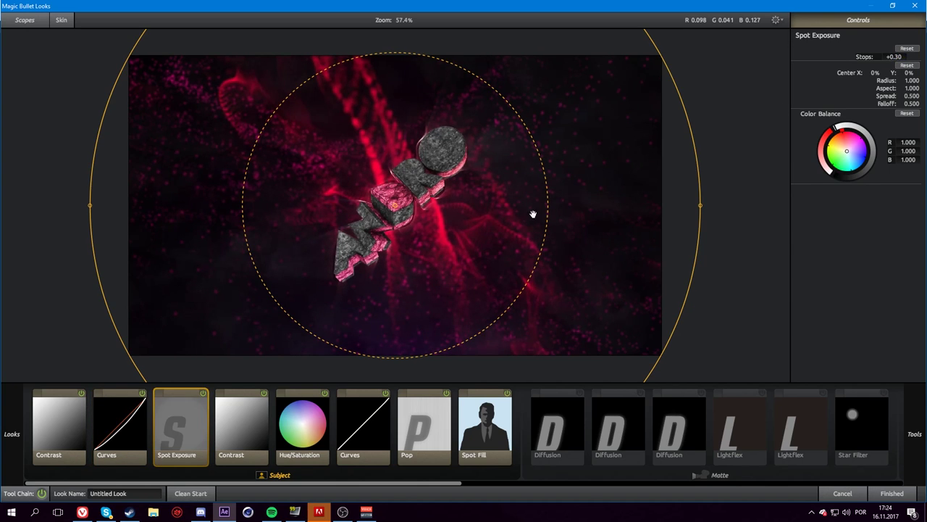
{"action": "left_click", "coordinate": [257, 425]}
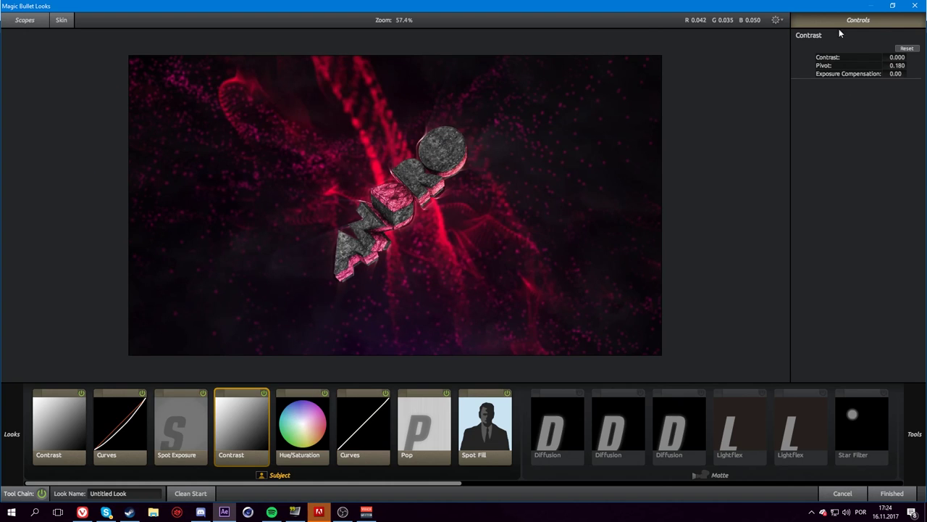
{"action": "left_click_drag", "start_coordinate": [897, 57], "coordinate": [822, 114]}
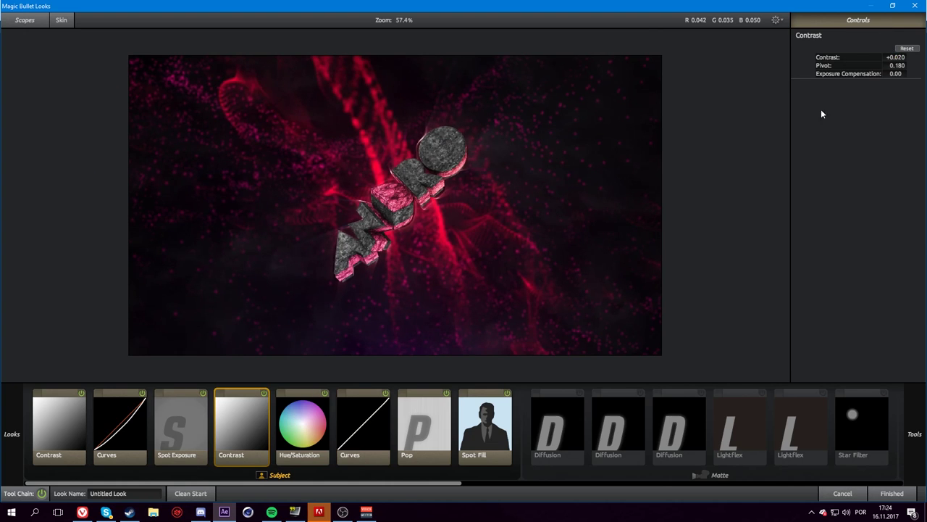
Step: Pull down the shadows on the second Curves and raise Spot Fill to 10%
{"action": "left_click", "coordinate": [328, 435]}
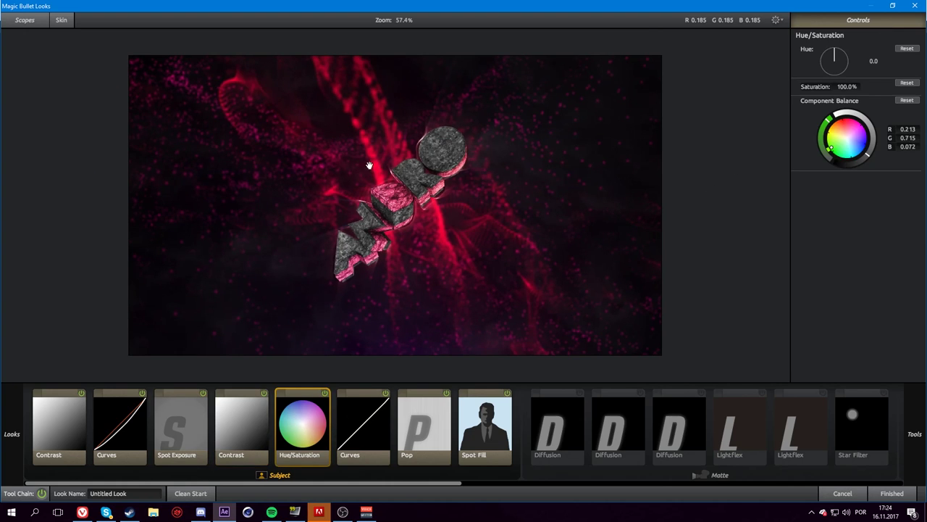
{"action": "left_click", "coordinate": [341, 405]}
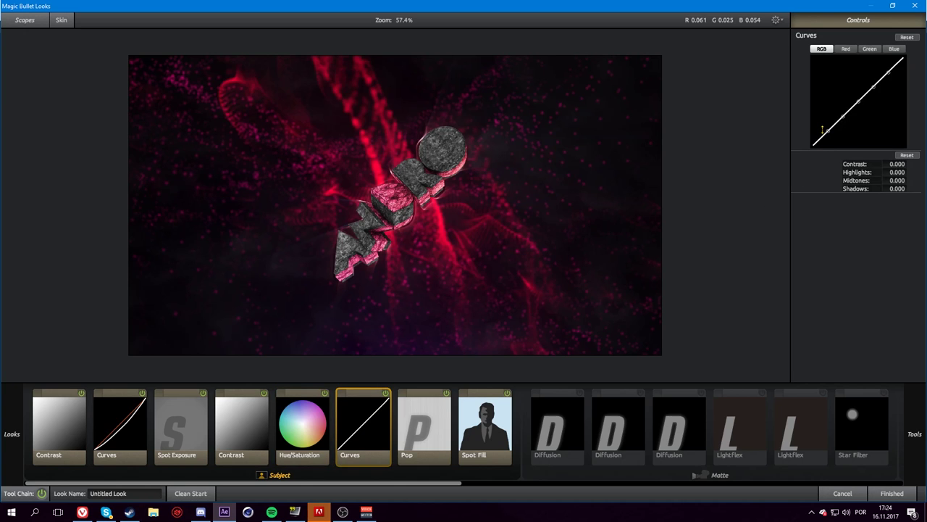
{"action": "left_click_drag", "start_coordinate": [823, 130], "coordinate": [827, 134]}
{"action": "left_click_drag", "start_coordinate": [829, 136], "coordinate": [827, 135]}
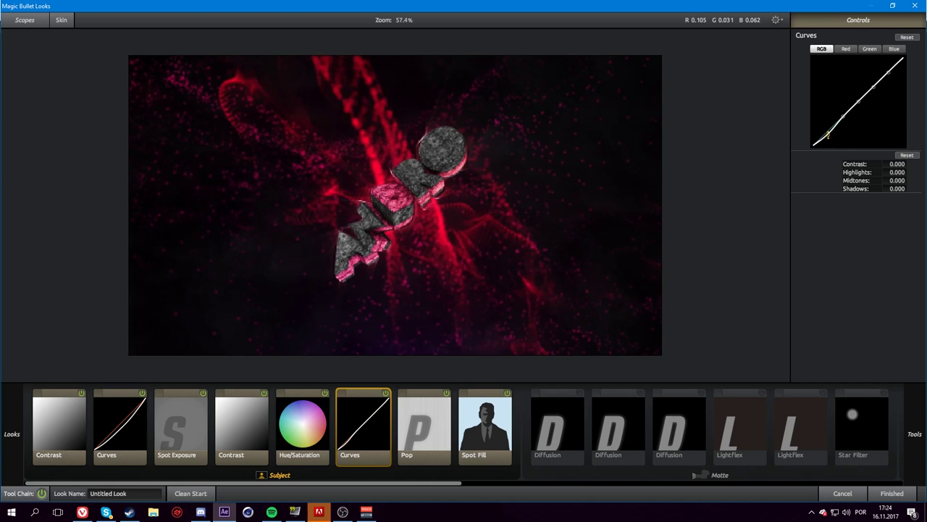
{"action": "left_click", "coordinate": [467, 420]}
{"action": "left_click_drag", "start_coordinate": [905, 56], "coordinate": [913, 57]}
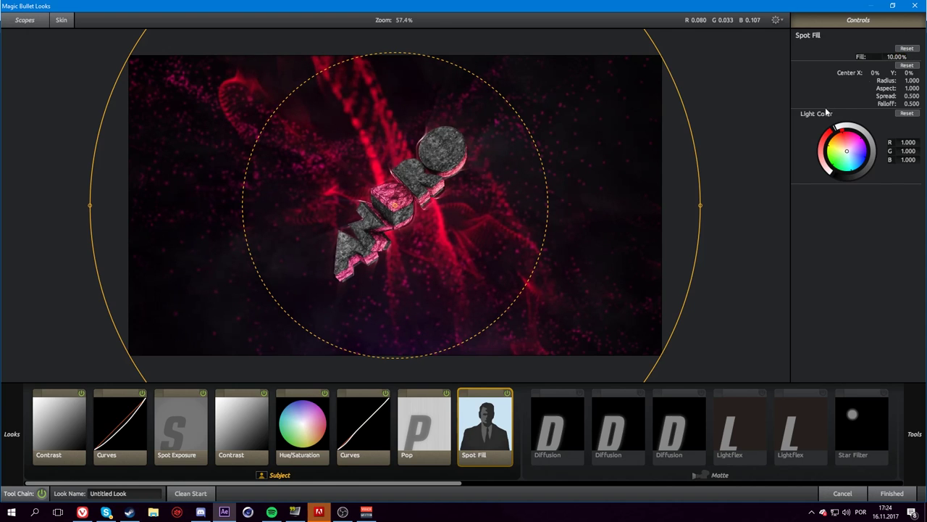
{"action": "scroll", "coordinate": [574, 224], "scroll_direction": "down", "scroll_amount": 1}
{"action": "scroll", "coordinate": [574, 224], "scroll_direction": "up", "scroll_amount": 2}
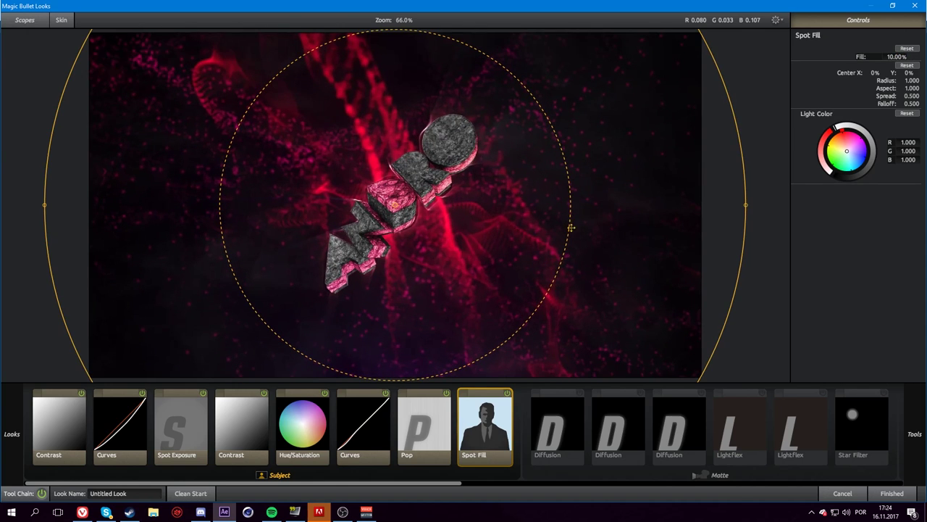
{"action": "left_click", "coordinate": [578, 396]}
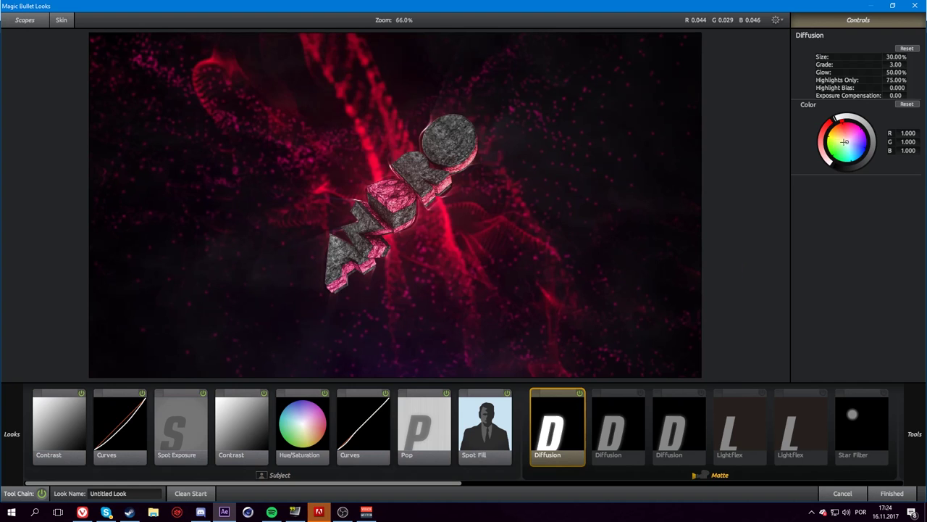
Step: Switch on the second and third Diffusion tools
{"action": "left_click", "coordinate": [623, 429]}
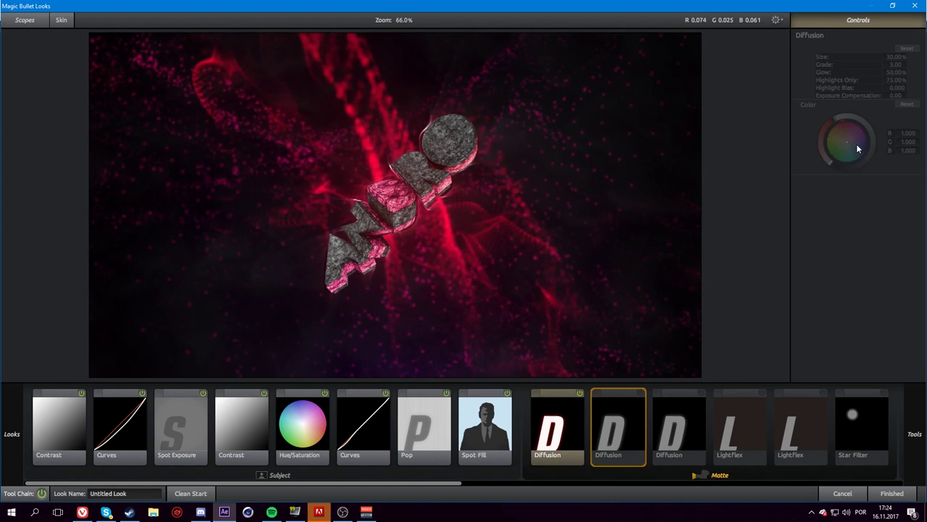
{"action": "left_click", "coordinate": [642, 392]}
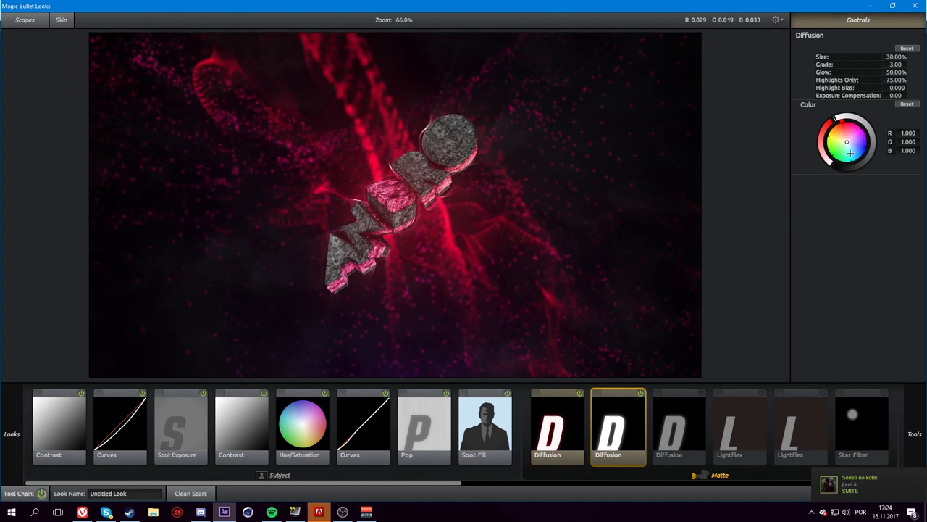
{"action": "left_click", "coordinate": [681, 427]}
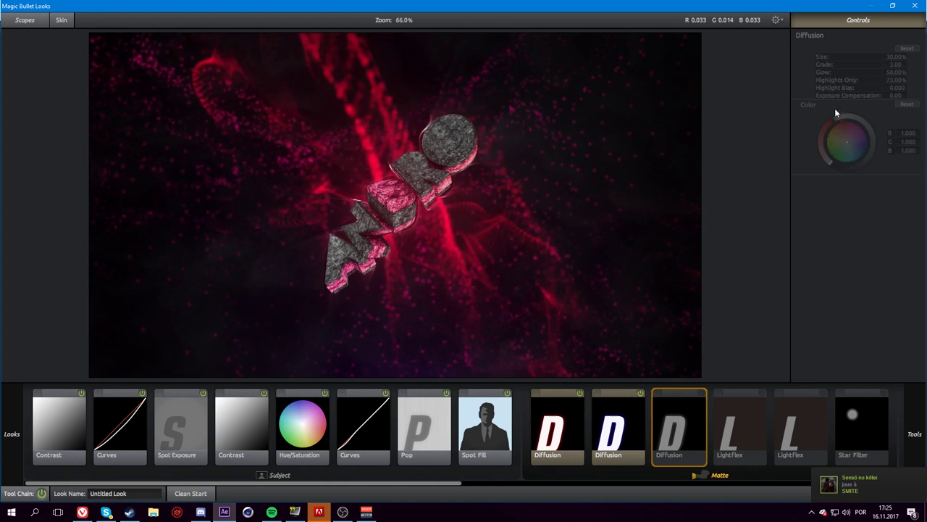
{"action": "left_click", "coordinate": [702, 393]}
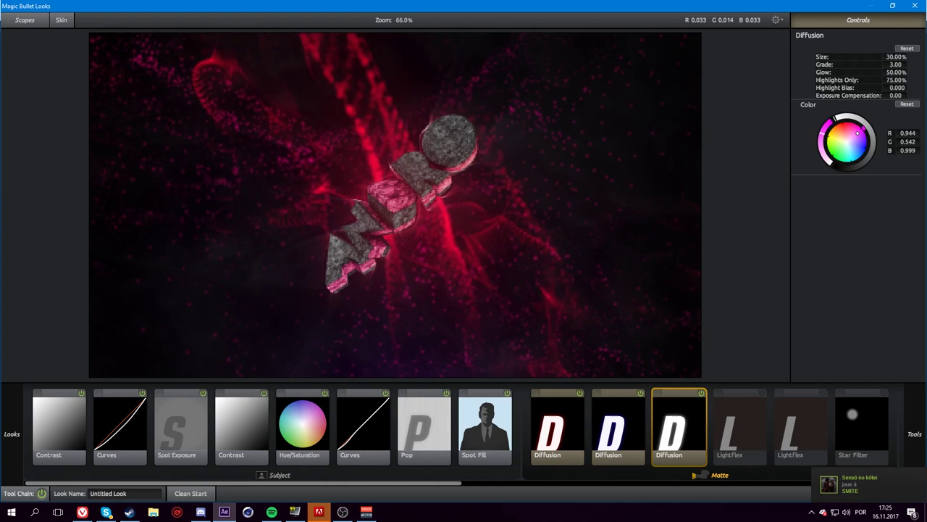
{"action": "left_click", "coordinate": [542, 431]}
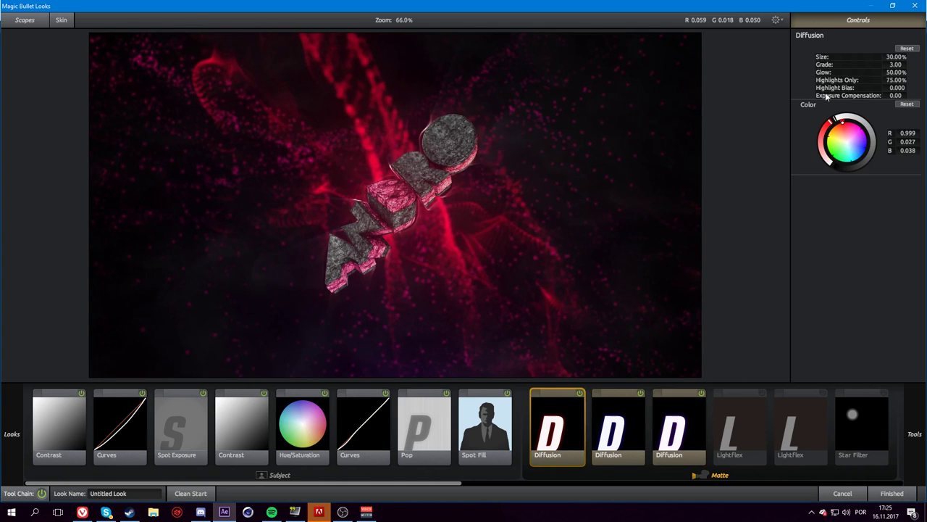
Step: Enlarge the second Diffusion glow to 110.86% size and compare the three Diffusion settings
{"action": "left_click", "coordinate": [641, 423]}
{"action": "left_click_drag", "start_coordinate": [894, 56], "coordinate": [920, 57]}
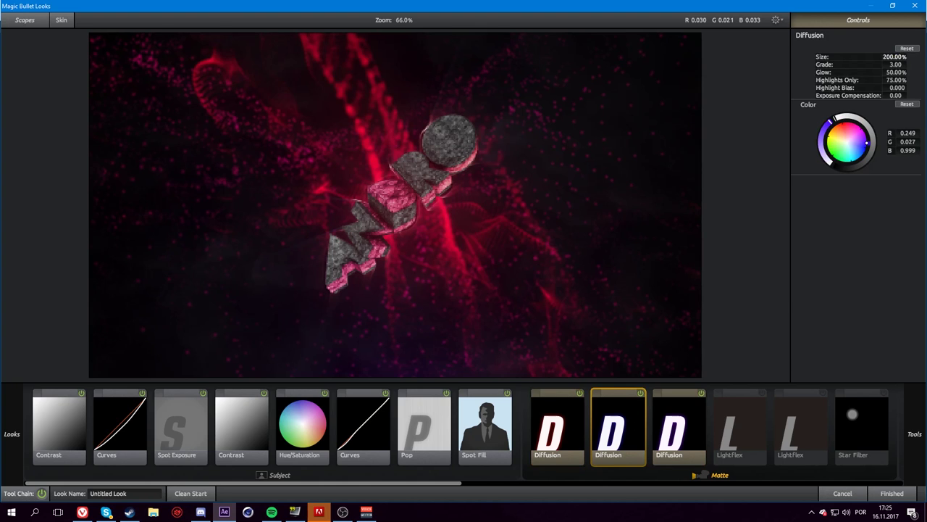
{"action": "left_click", "coordinate": [697, 429]}
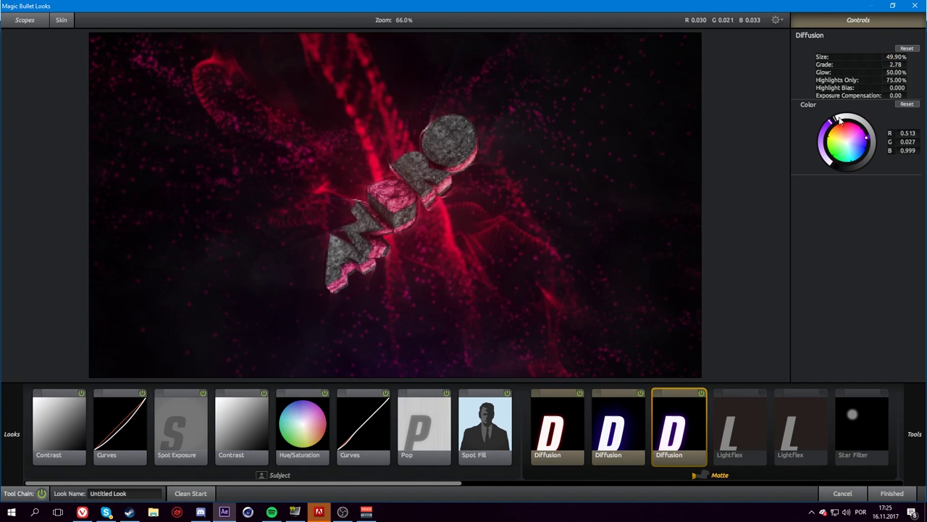
{"action": "left_click", "coordinate": [621, 422]}
{"action": "key", "text": "Left"}
{"action": "left_click", "coordinate": [567, 397]}
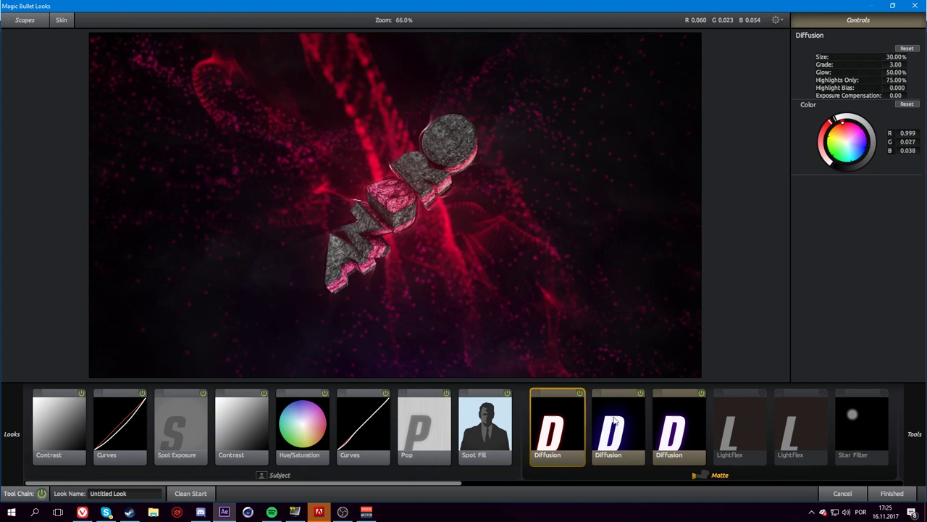
{"action": "left_click", "coordinate": [617, 422]}
{"action": "left_click", "coordinate": [663, 417]}
{"action": "left_click", "coordinate": [622, 425]}
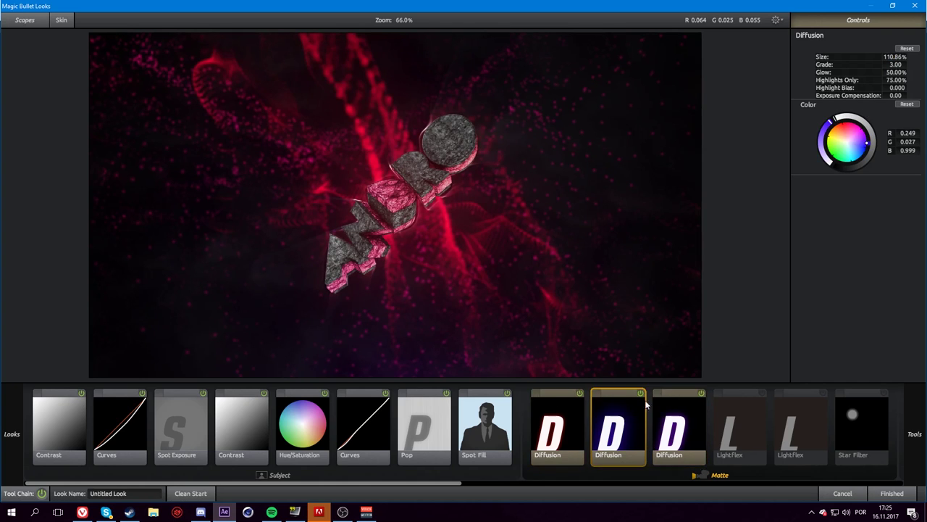
{"action": "left_click", "coordinate": [678, 429]}
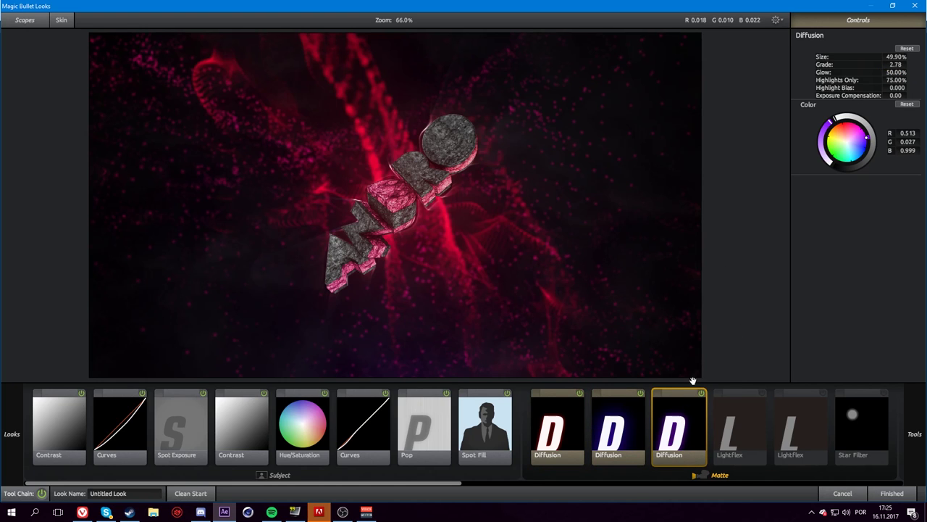
{"action": "scroll", "coordinate": [692, 395], "scroll_direction": "down", "scroll_amount": 1}
{"action": "scroll", "coordinate": [693, 395], "scroll_direction": "down", "scroll_amount": 1}
Step: Switch on both LightFlex tools, tint the second red, and lower both Boosts (first to -8.50)
{"action": "left_click", "coordinate": [583, 409]}
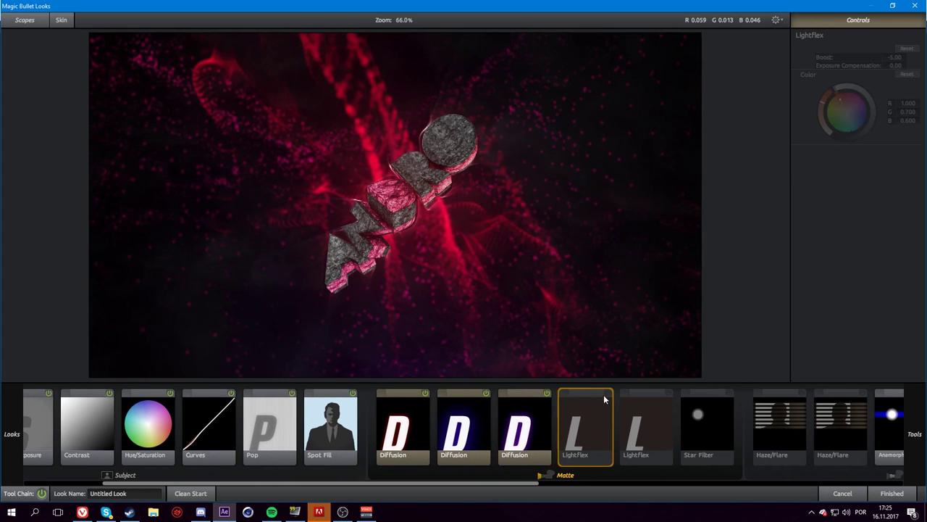
{"action": "left_click", "coordinate": [607, 394]}
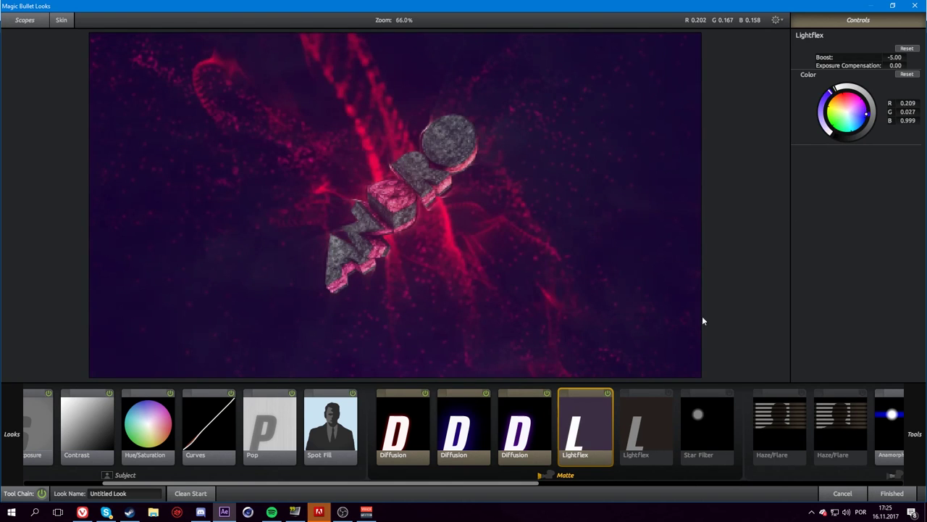
{"action": "left_click", "coordinate": [647, 428]}
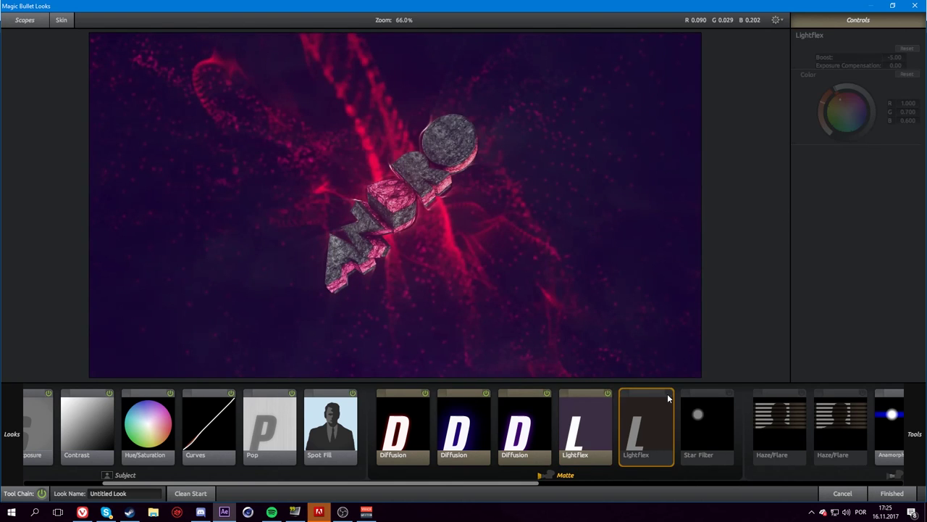
{"action": "left_click", "coordinate": [669, 394]}
{"action": "left_click_drag", "start_coordinate": [835, 113], "coordinate": [844, 91]}
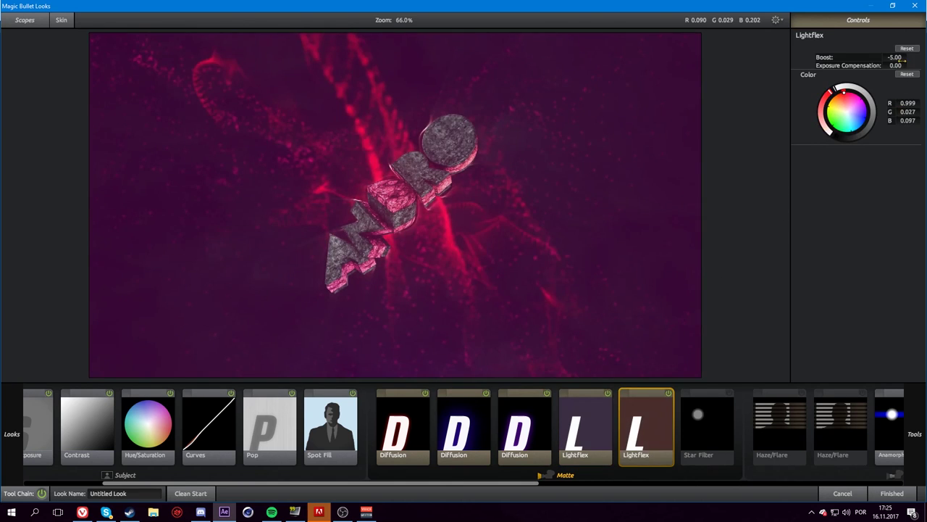
{"action": "left_click_drag", "start_coordinate": [895, 56], "coordinate": [885, 56]}
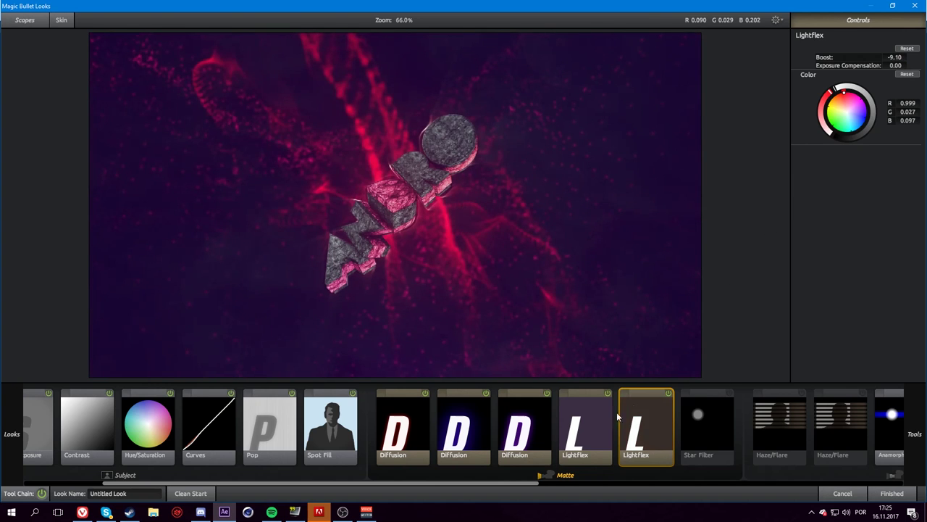
{"action": "left_click", "coordinate": [576, 427]}
{"action": "left_click_drag", "start_coordinate": [919, 59], "coordinate": [906, 60]}
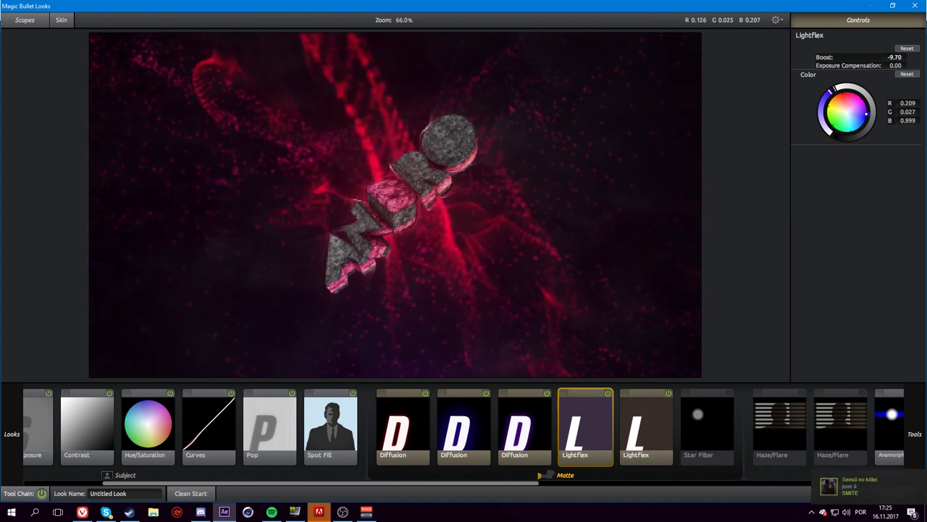
{"action": "scroll", "coordinate": [611, 223], "scroll_direction": "down", "scroll_amount": 3}
{"action": "scroll", "coordinate": [611, 223], "scroll_direction": "up", "scroll_amount": 2}
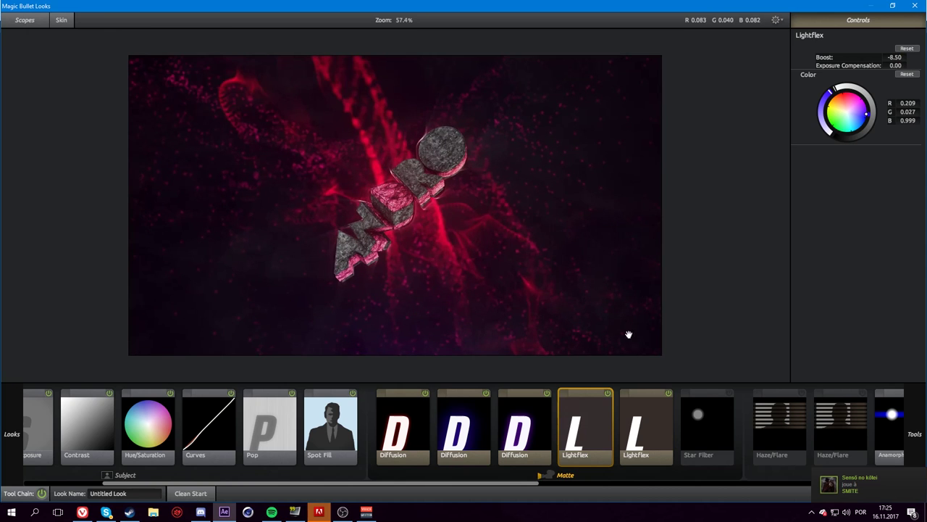
Step: Weaken the Star Filter to Boost -0.90 and Threshold 0.770, with purple glints
{"action": "left_click", "coordinate": [641, 413]}
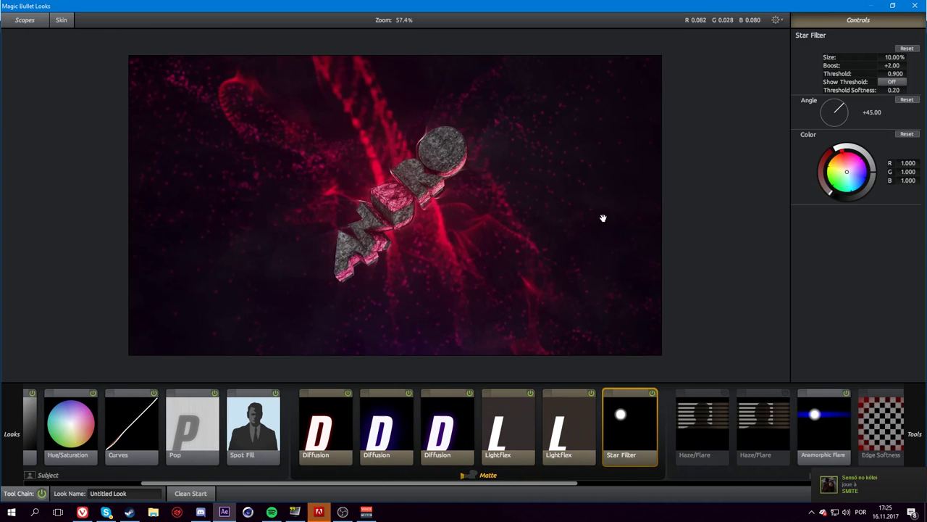
{"action": "mouse_move", "coordinate": [887, 65]}
{"action": "left_mouse_down"}
{"action": "mouse_move", "coordinate": [863, 65]}
{"action": "mouse_move", "coordinate": [888, 73]}
{"action": "left_mouse_up"}
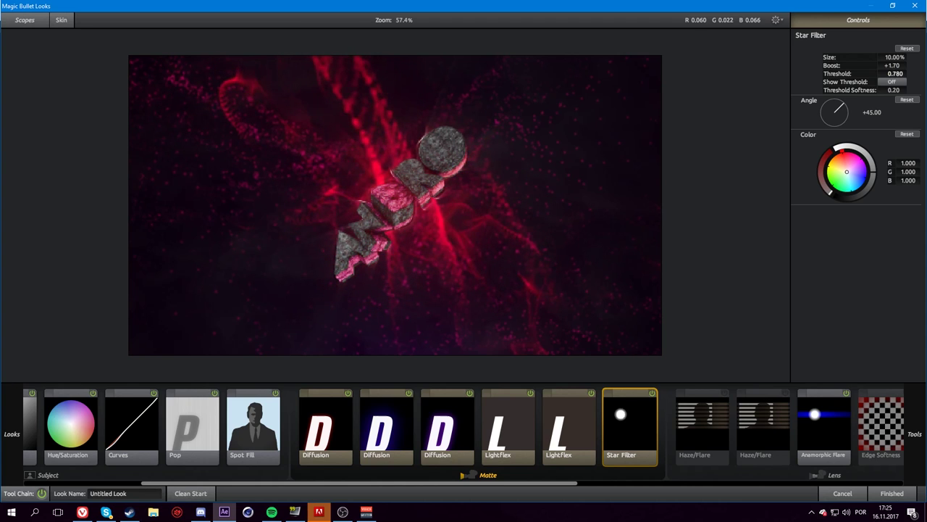
{"action": "left_click_drag", "start_coordinate": [892, 66], "coordinate": [880, 65]}
{"action": "left_click", "coordinate": [870, 168]}
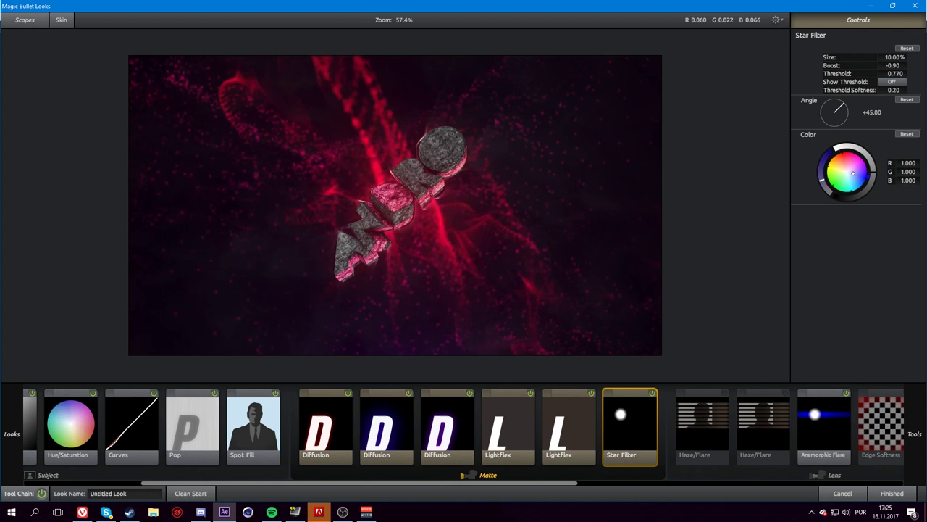
{"action": "scroll", "coordinate": [638, 428], "scroll_direction": "down", "scroll_amount": 2}
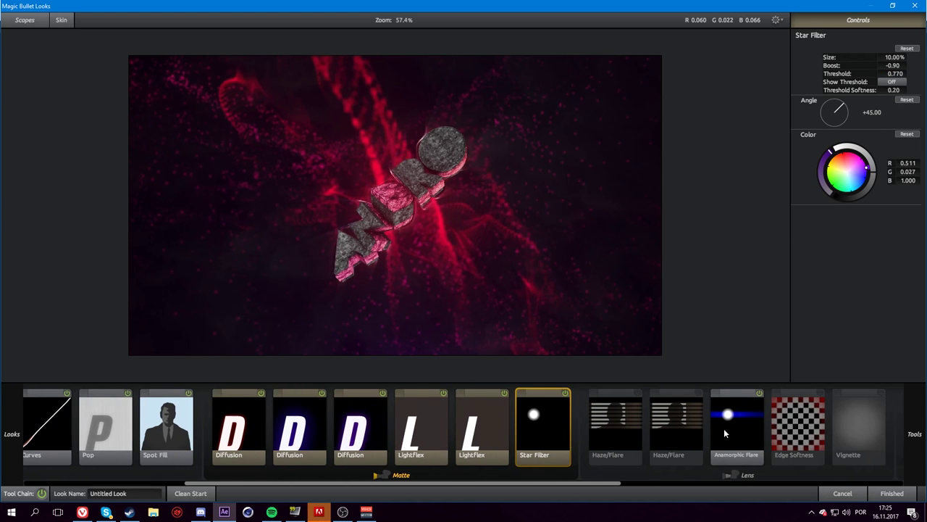
{"action": "left_click", "coordinate": [636, 398]}
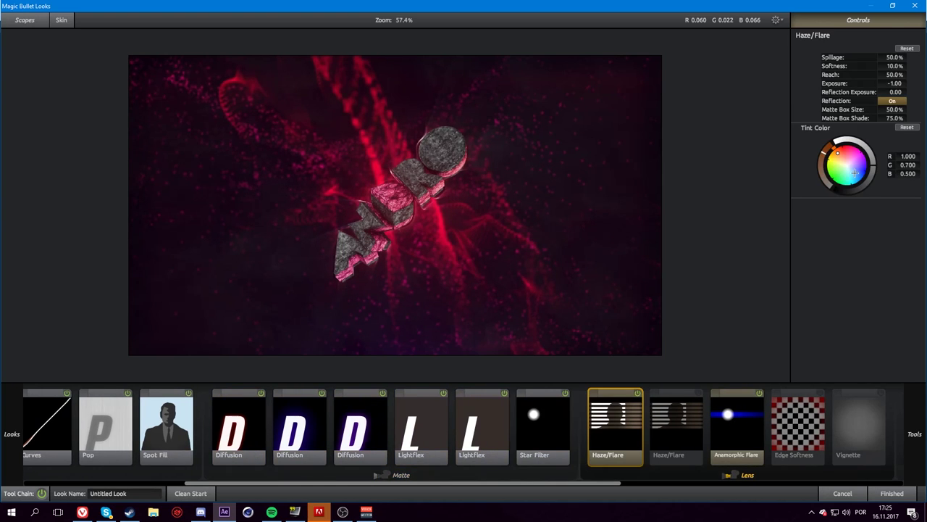
Step: Switch on the second Haze/Flare, tint it red, and set its Matte Box Size and Shade to 0%
{"action": "left_click", "coordinate": [671, 424]}
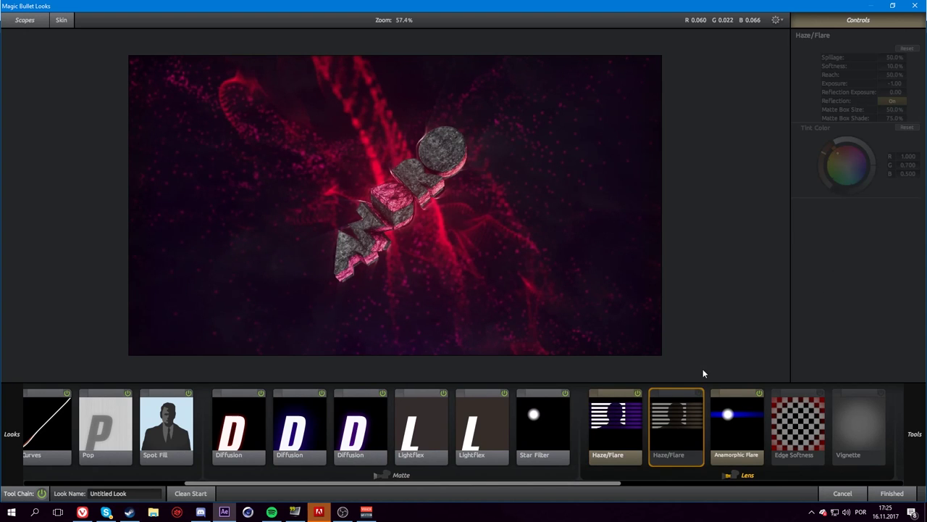
{"action": "left_click", "coordinate": [699, 392]}
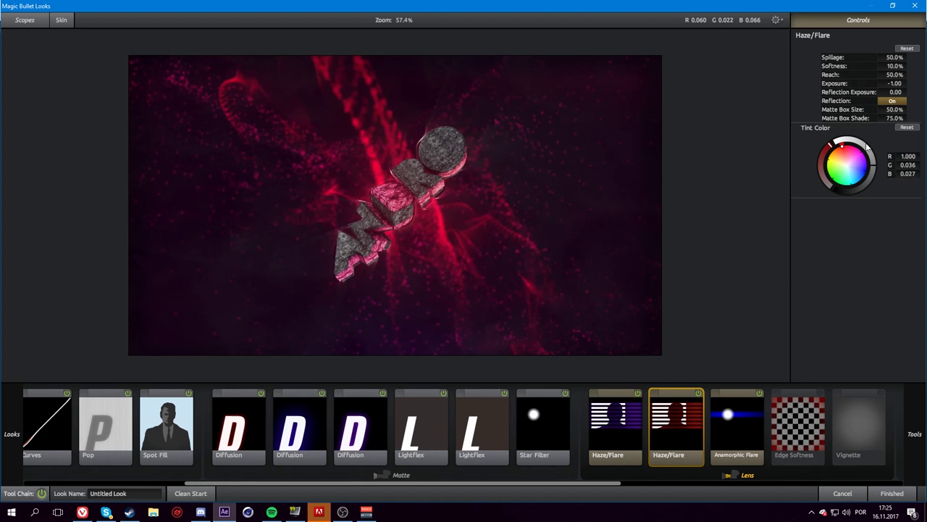
{"action": "left_click_drag", "start_coordinate": [831, 145], "coordinate": [852, 146]}
{"action": "left_click_drag", "start_coordinate": [895, 118], "coordinate": [840, 120]}
{"action": "left_click_drag", "start_coordinate": [895, 109], "coordinate": [838, 127]}
Step: Set the first Haze/Flare's Matte Box Size and Shade to 0%, and darken both Haze/Flare tints almost to black
{"action": "left_click", "coordinate": [616, 428]}
{"action": "left_click_drag", "start_coordinate": [890, 110], "coordinate": [841, 110]}
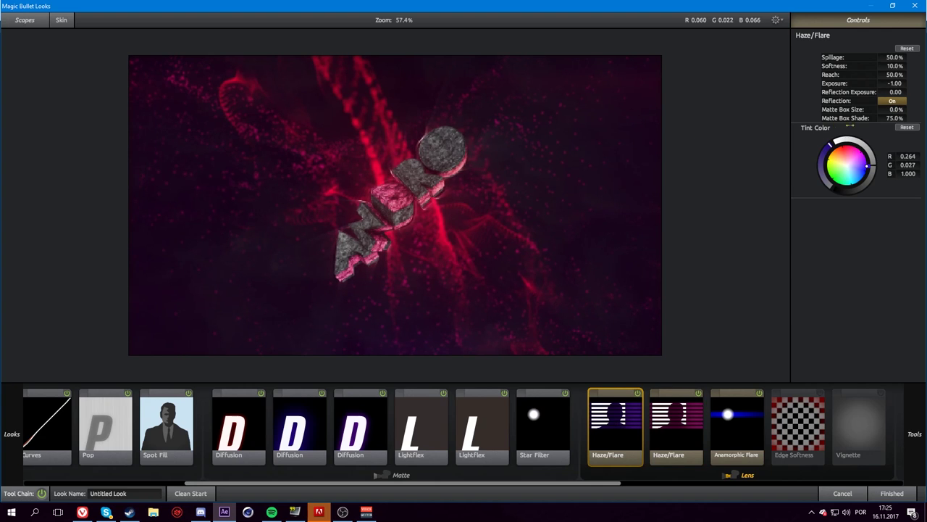
{"action": "left_click_drag", "start_coordinate": [895, 118], "coordinate": [828, 180]}
{"action": "left_click_drag", "start_coordinate": [830, 148], "coordinate": [839, 190]}
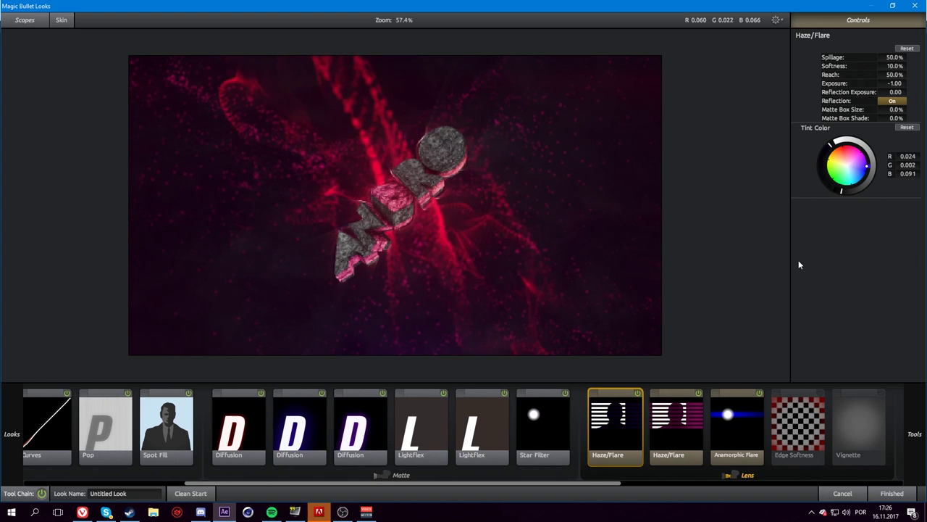
{"action": "left_click", "coordinate": [687, 413]}
{"action": "left_click_drag", "start_coordinate": [831, 147], "coordinate": [841, 190]}
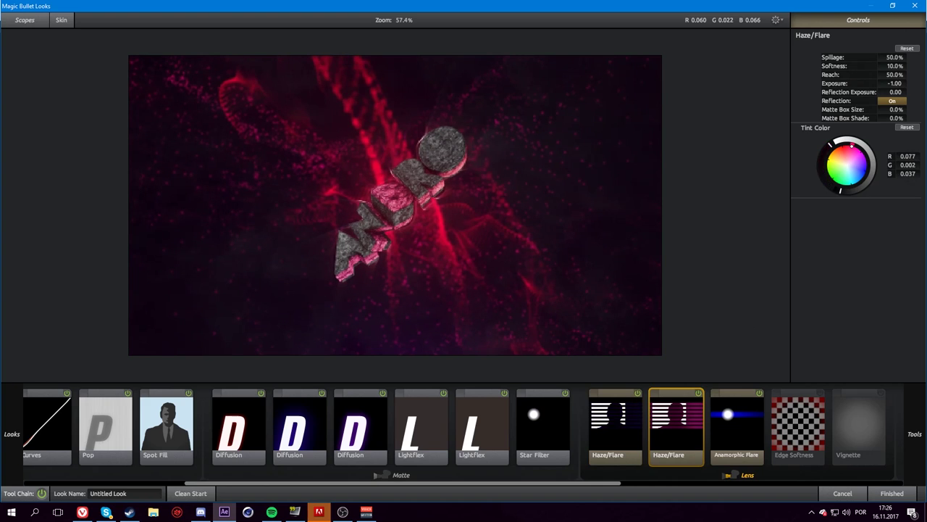
{"action": "left_click", "coordinate": [732, 412]}
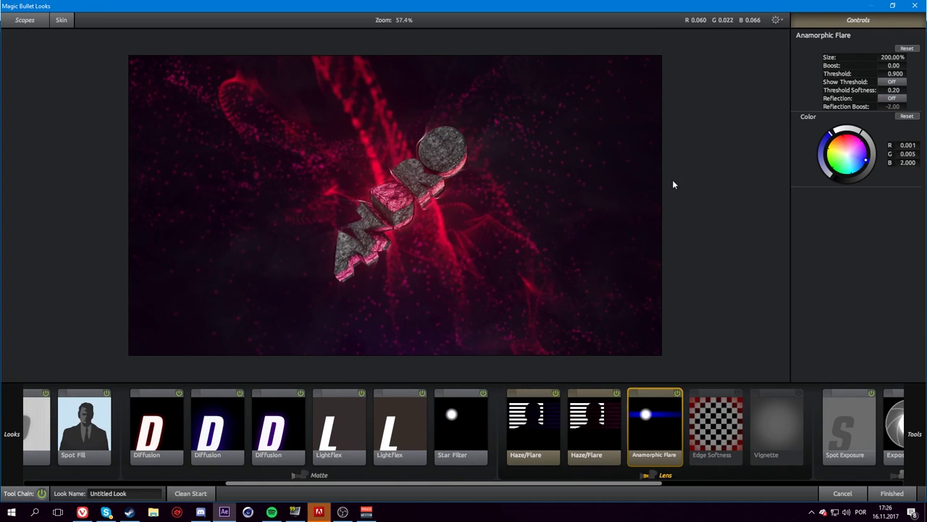
Step: Tune the Anamorphic Flare: threshold slightly up, Size 103.47%, Boost down to -4.70, purple-blue tint
{"action": "left_click_drag", "start_coordinate": [895, 74], "coordinate": [905, 73]}
{"action": "left_click_drag", "start_coordinate": [891, 56], "coordinate": [892, 66]}
{"action": "left_click_drag", "start_coordinate": [866, 159], "coordinate": [867, 150]}
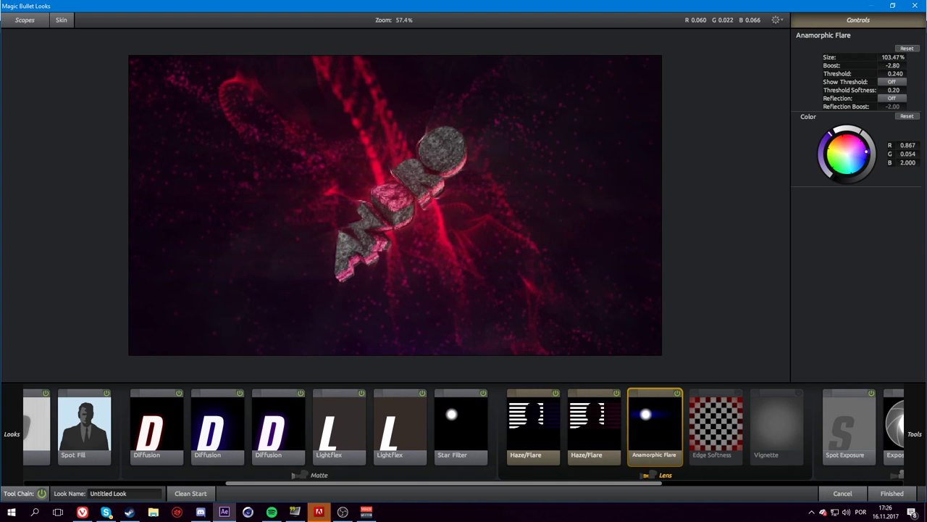
{"action": "left_click", "coordinate": [678, 393]}
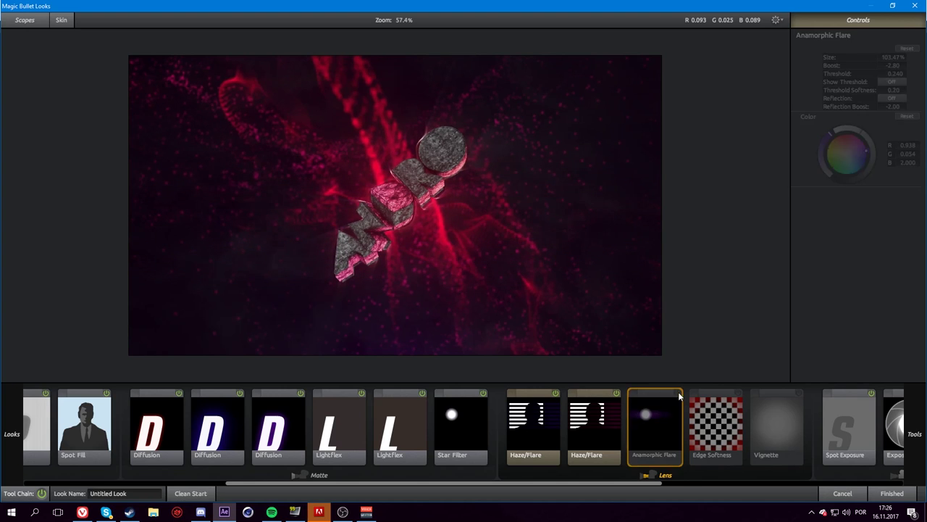
{"action": "left_click", "coordinate": [678, 393]}
{"action": "left_click_drag", "start_coordinate": [893, 65], "coordinate": [888, 65]}
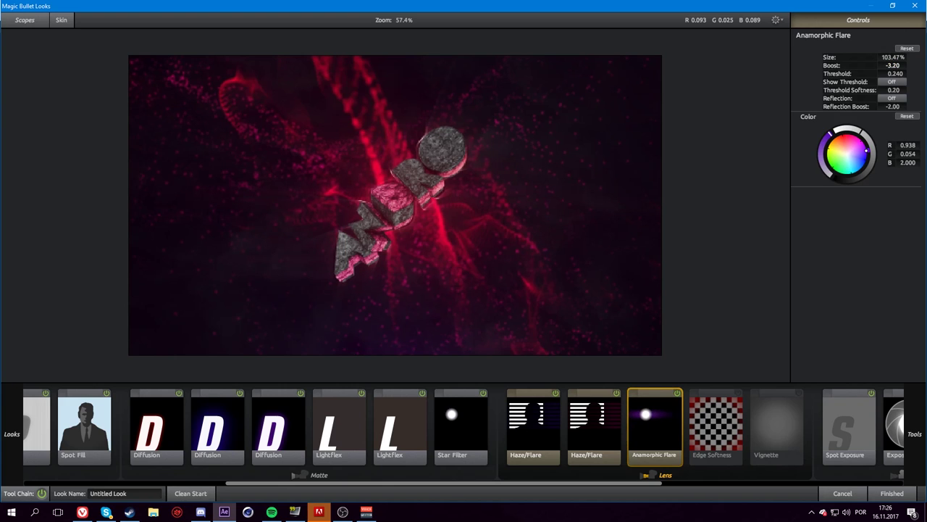
{"action": "scroll", "coordinate": [669, 396], "scroll_direction": "down", "scroll_amount": 5}
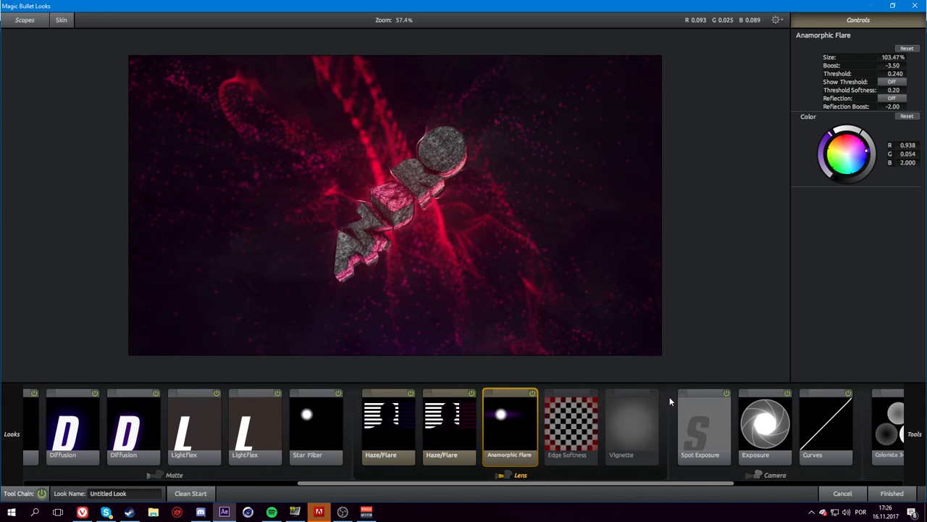
{"action": "left_click_drag", "start_coordinate": [891, 65], "coordinate": [887, 65]}
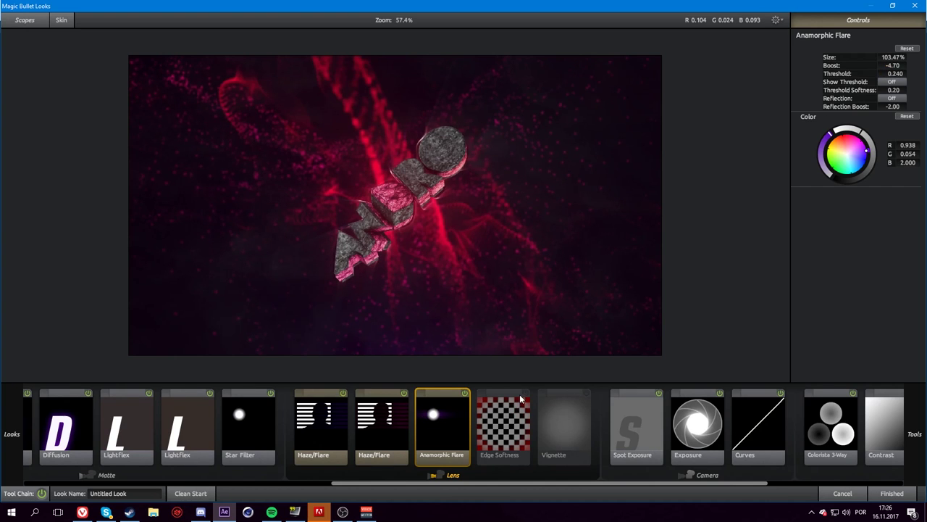
{"action": "scroll", "coordinate": [571, 423], "scroll_direction": "down", "scroll_amount": 2}
Step: Look through Spot Exposure, Exposure and Curves, then bring up the Colorista 3-Way wheels
{"action": "left_click", "coordinate": [570, 422]}
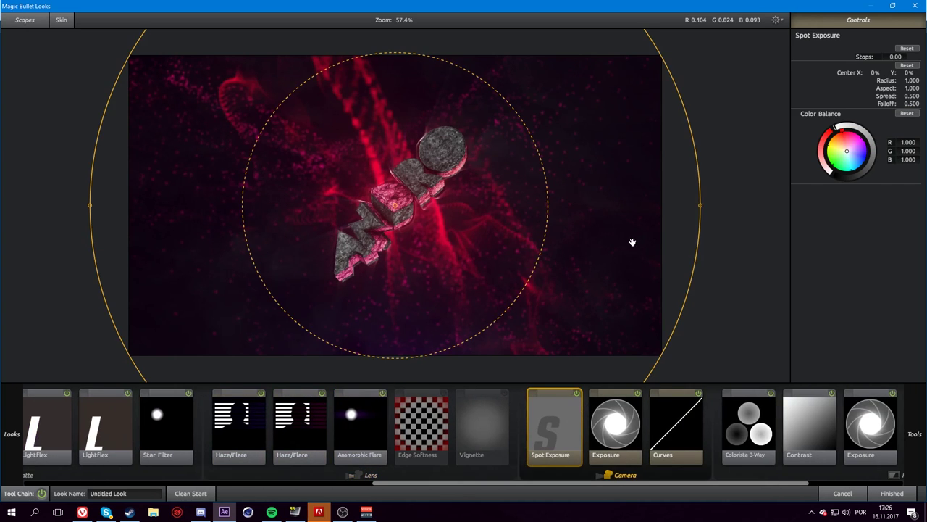
{"action": "left_click", "coordinate": [619, 410]}
{"action": "left_click", "coordinate": [684, 408]}
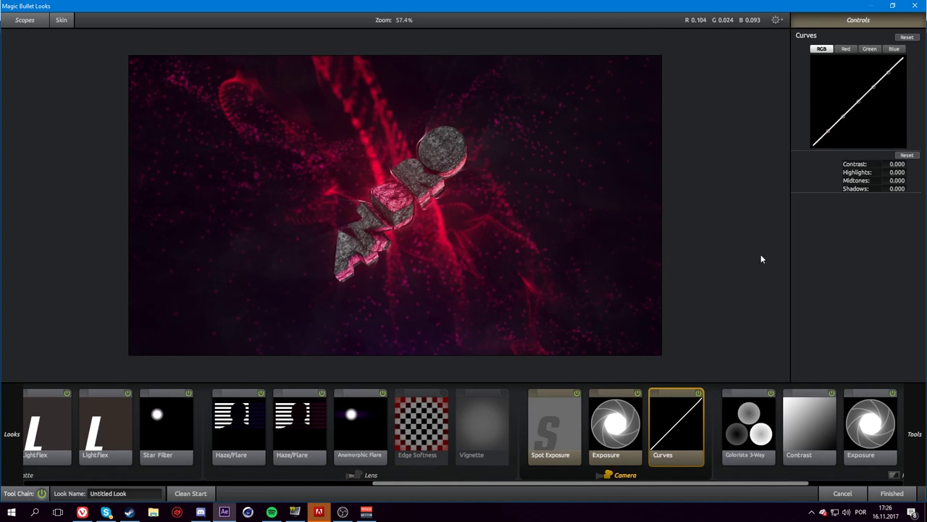
{"action": "left_click", "coordinate": [732, 433]}
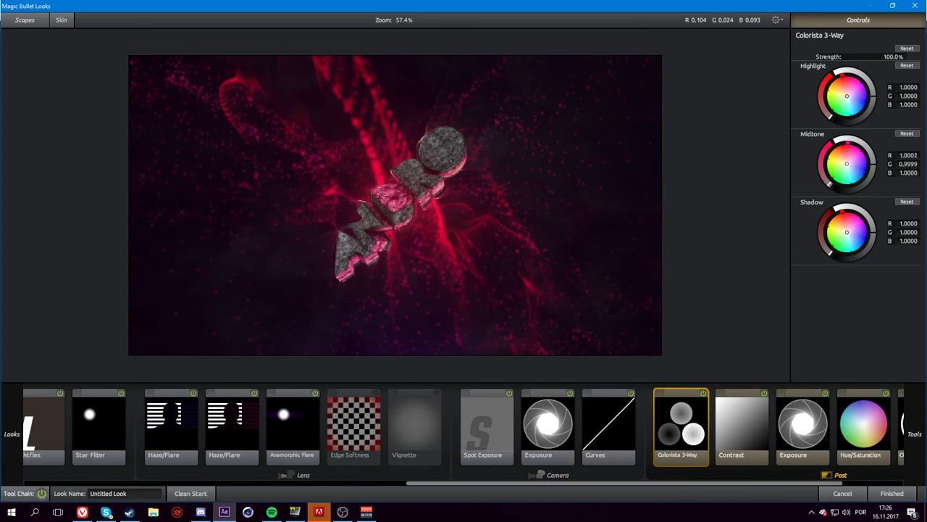
Step: Push the Colorista midtones slightly red and tint the highlights and shadows faintly purple-blue
{"action": "left_click_drag", "start_coordinate": [847, 166], "coordinate": [846, 160]}
{"action": "left_click_drag", "start_coordinate": [846, 94], "coordinate": [847, 95]}
{"action": "left_click_drag", "start_coordinate": [855, 242], "coordinate": [849, 232]}
{"action": "scroll", "coordinate": [706, 391], "scroll_direction": "up", "scroll_amount": 1}
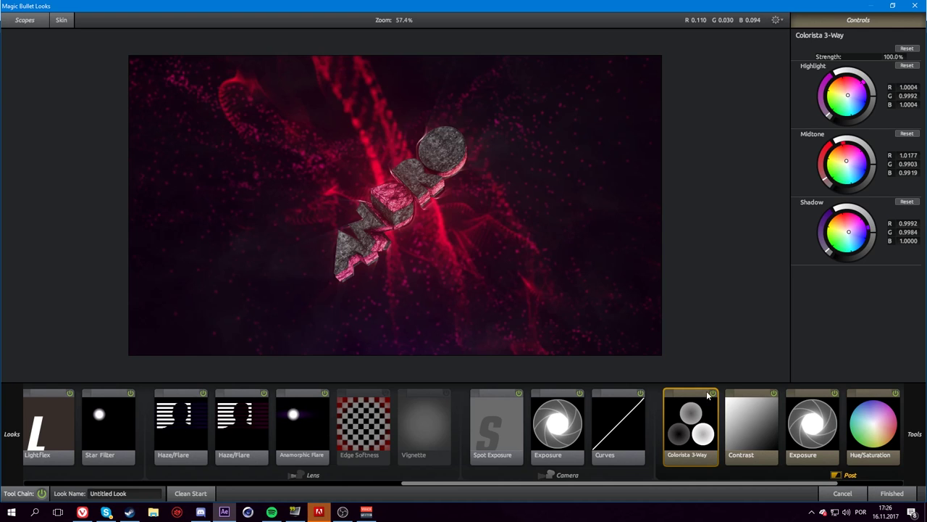
Step: Compare Colorista 3-Way on and off, then fine-tune Highlight to R 1.0036, G 0.9888, B 1.0076 and Shadow G 0.9951
{"action": "left_click", "coordinate": [713, 393]}
{"action": "left_click", "coordinate": [713, 393]}
{"action": "left_click", "coordinate": [712, 393]}
{"action": "left_click", "coordinate": [713, 393]}
{"action": "left_click_drag", "start_coordinate": [849, 232], "coordinate": [850, 231]}
{"action": "left_click_drag", "start_coordinate": [848, 95], "coordinate": [850, 94]}
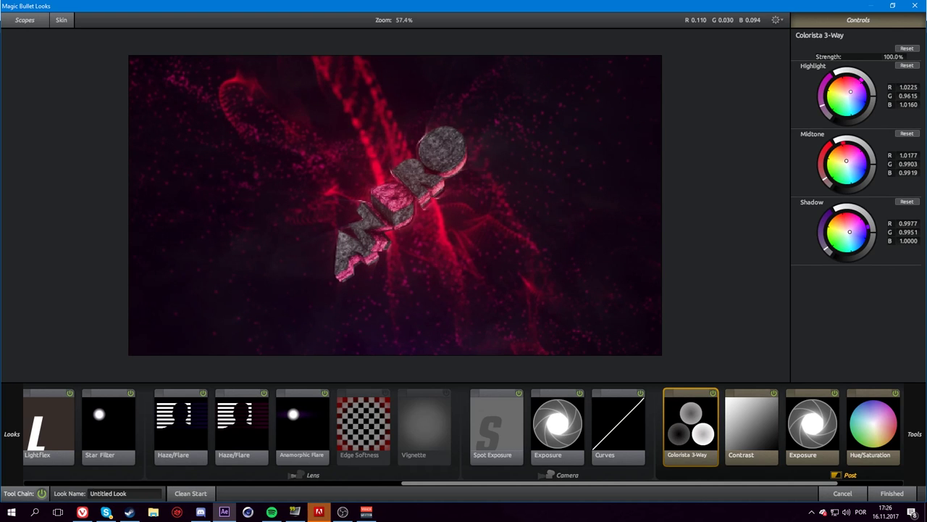
{"action": "scroll", "coordinate": [507, 267], "scroll_direction": "down", "scroll_amount": 3}
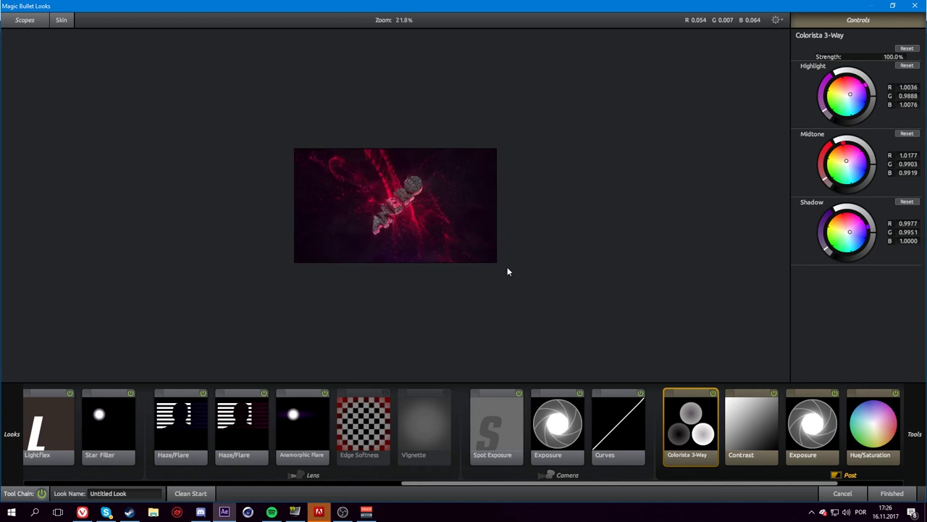
{"action": "scroll", "coordinate": [507, 267], "scroll_direction": "up", "scroll_amount": 4}
{"action": "scroll", "coordinate": [727, 424], "scroll_direction": "down", "scroll_amount": 2}
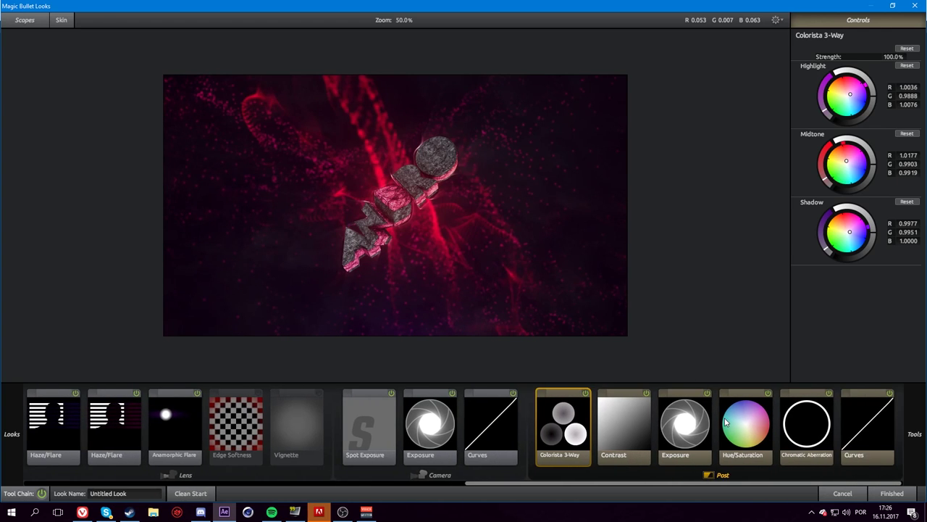
Step: Darken the shadows by pulling down the lower point of the Post Curves RGB curve
{"action": "left_click", "coordinate": [634, 428]}
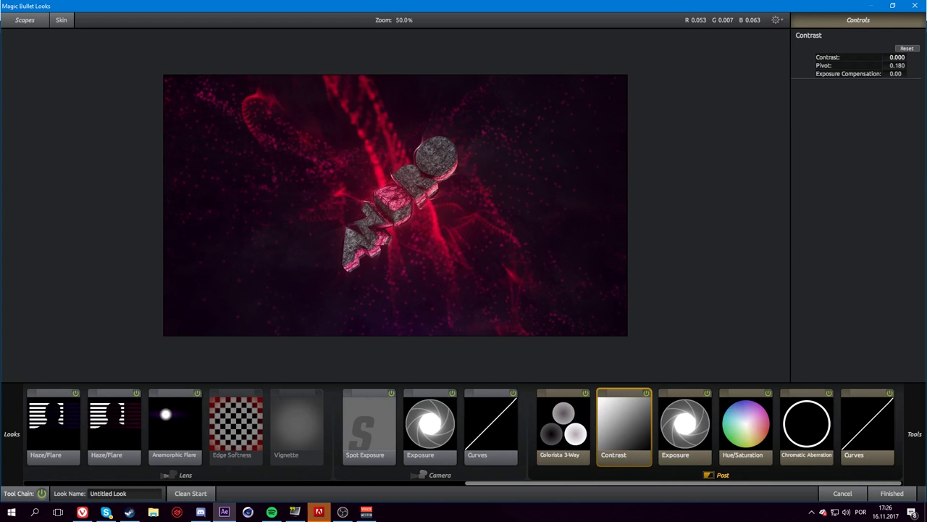
{"action": "left_click", "coordinate": [864, 412]}
{"action": "left_click_drag", "start_coordinate": [827, 129], "coordinate": [828, 133]}
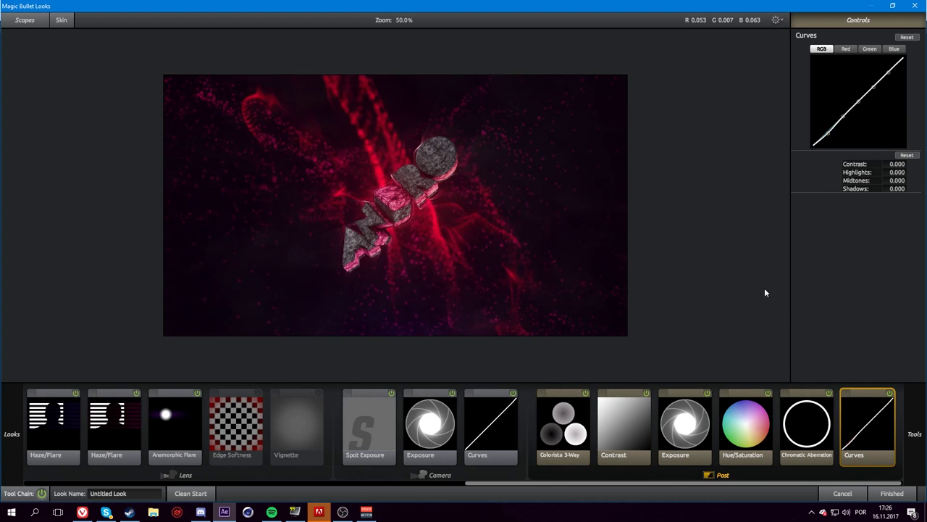
{"action": "left_click", "coordinate": [565, 426]}
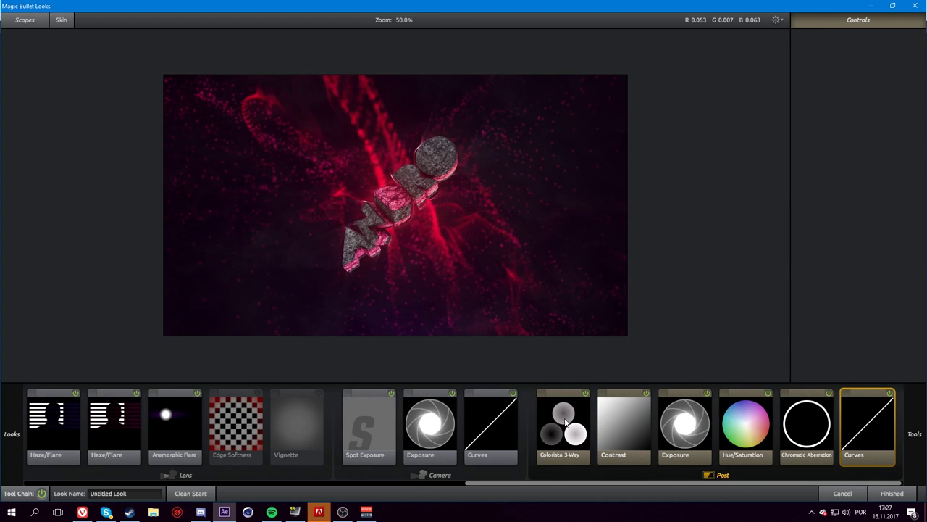
Step: Raise Post Contrast to +0.070 and set Post Exposure to +0.10 stops
{"action": "left_click", "coordinate": [623, 424]}
{"action": "left_click", "coordinate": [897, 57]}
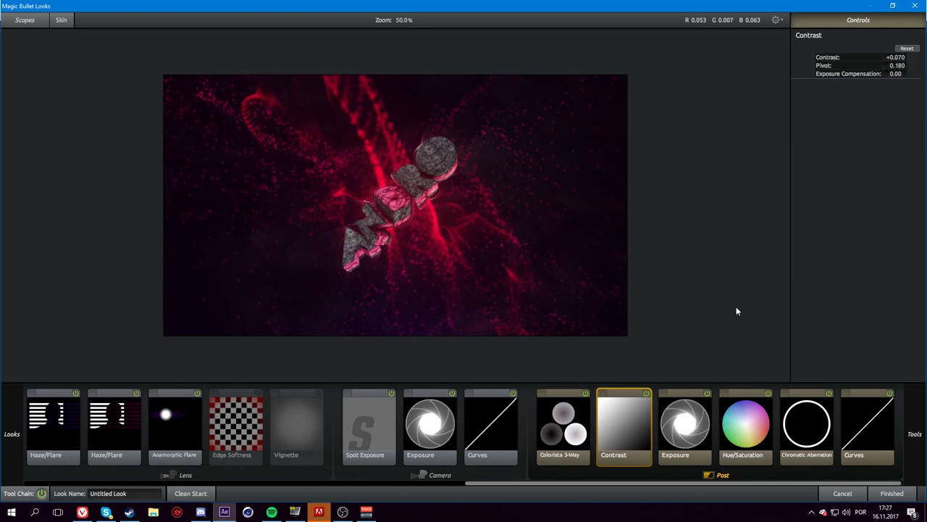
{"action": "left_click", "coordinate": [688, 421]}
{"action": "mouse_move", "coordinate": [898, 57]}
{"action": "left_mouse_down"}
{"action": "mouse_move", "coordinate": [913, 57]}
{"action": "mouse_move", "coordinate": [888, 57]}
{"action": "left_mouse_up"}
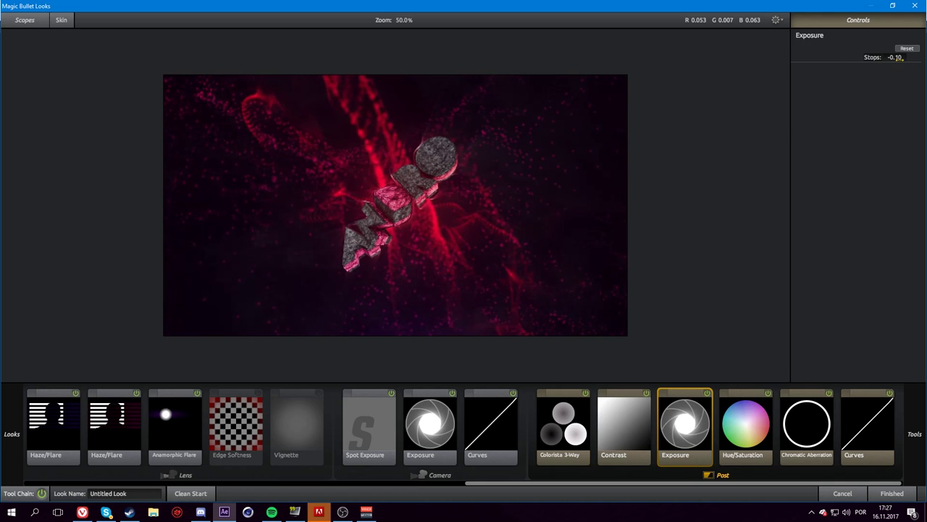
{"action": "left_click", "coordinate": [896, 57]}
{"action": "type", "text": "0.1"}
{"action": "key", "text": "Return"}
{"action": "scroll", "coordinate": [405, 164], "scroll_direction": "up", "scroll_amount": 1}
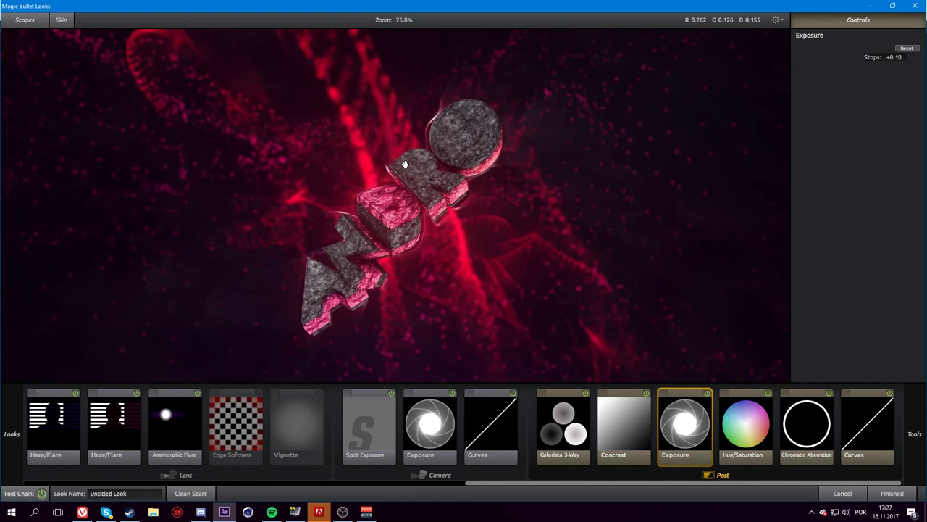
Step: Set Chromatic Aberration to Red/Cyan 0.260, Green/Magenta 0.160 and Blue/Yellow 0.360, comparing with it off
{"action": "left_click", "coordinate": [807, 424]}
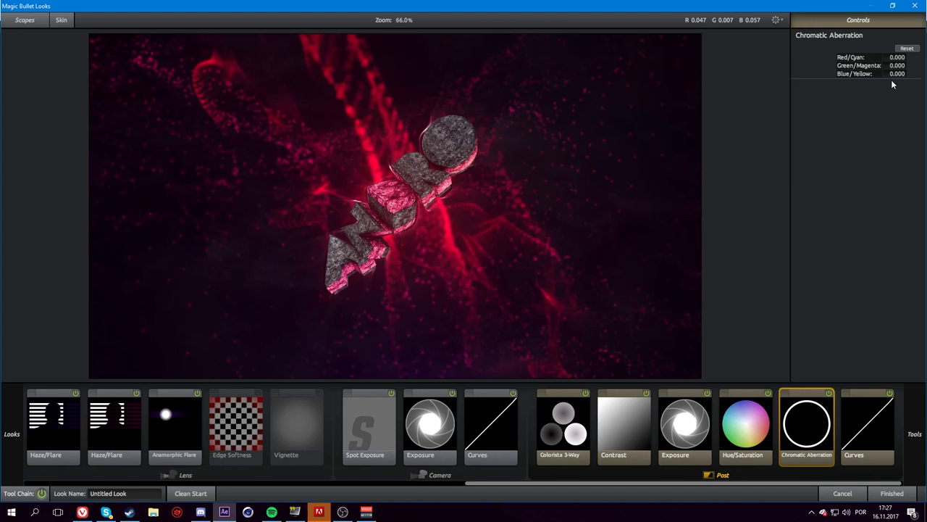
{"action": "mouse_move", "coordinate": [896, 65]}
{"action": "left_mouse_down"}
{"action": "mouse_move", "coordinate": [913, 73]}
{"action": "mouse_move", "coordinate": [913, 57]}
{"action": "left_mouse_up"}
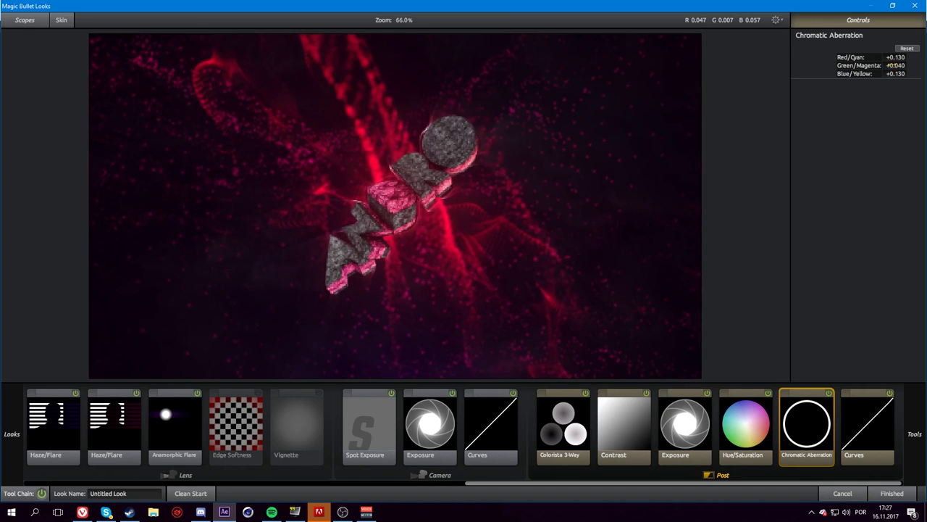
{"action": "left_click", "coordinate": [829, 394]}
{"action": "left_click", "coordinate": [830, 394]}
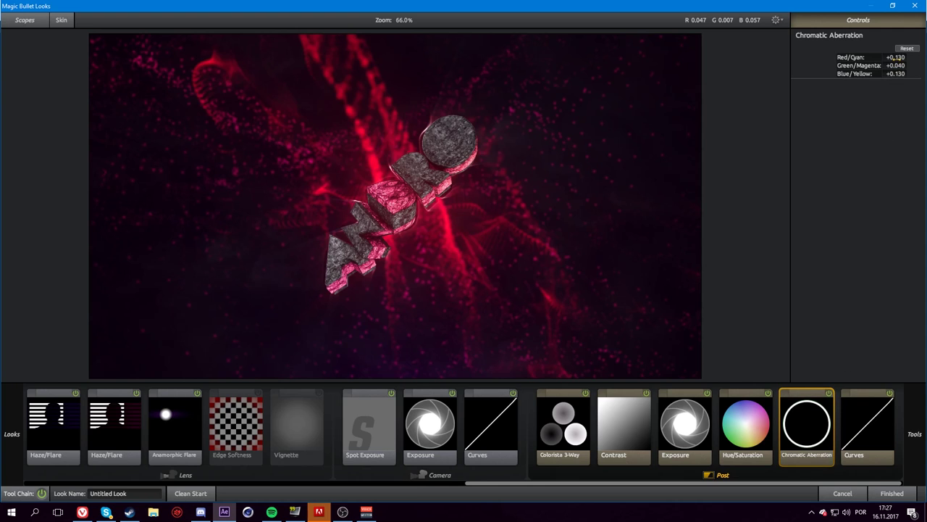
{"action": "mouse_move", "coordinate": [897, 58]}
{"action": "left_mouse_down"}
{"action": "mouse_move", "coordinate": [907, 58]}
{"action": "mouse_move", "coordinate": [897, 76]}
{"action": "left_mouse_up"}
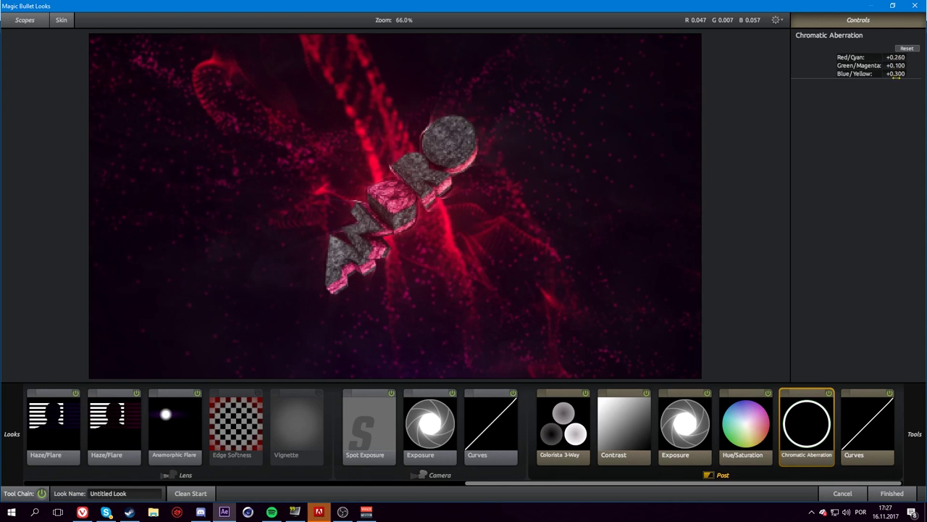
{"action": "left_click", "coordinate": [830, 394]}
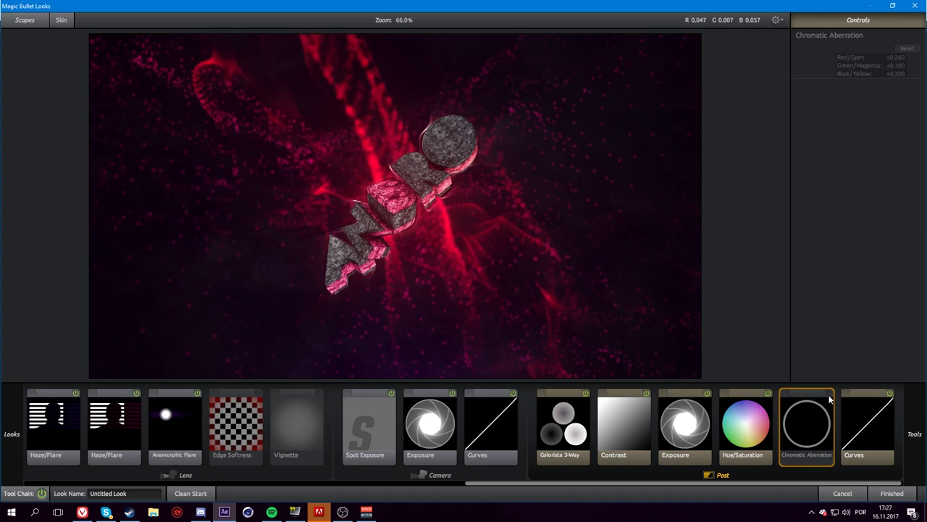
{"action": "left_click", "coordinate": [830, 393]}
{"action": "left_click", "coordinate": [830, 393]}
{"action": "left_click", "coordinate": [830, 393]}
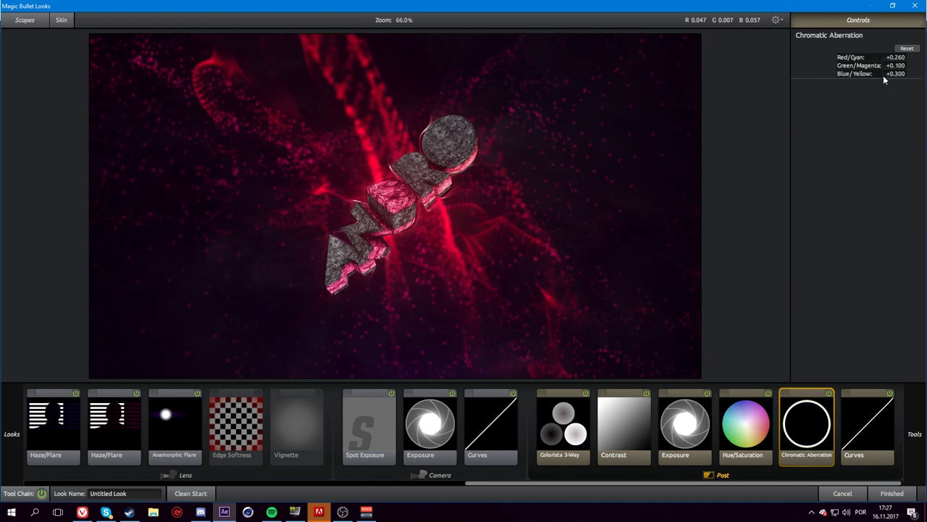
{"action": "left_click_drag", "start_coordinate": [885, 74], "coordinate": [894, 66]}
{"action": "scroll", "coordinate": [478, 415], "scroll_direction": "up", "scroll_amount": 2}
Step: Go to the Subject section's Curves and pull down the low end of the RGB curve
{"action": "scroll", "coordinate": [478, 415], "scroll_direction": "up", "scroll_amount": 1}
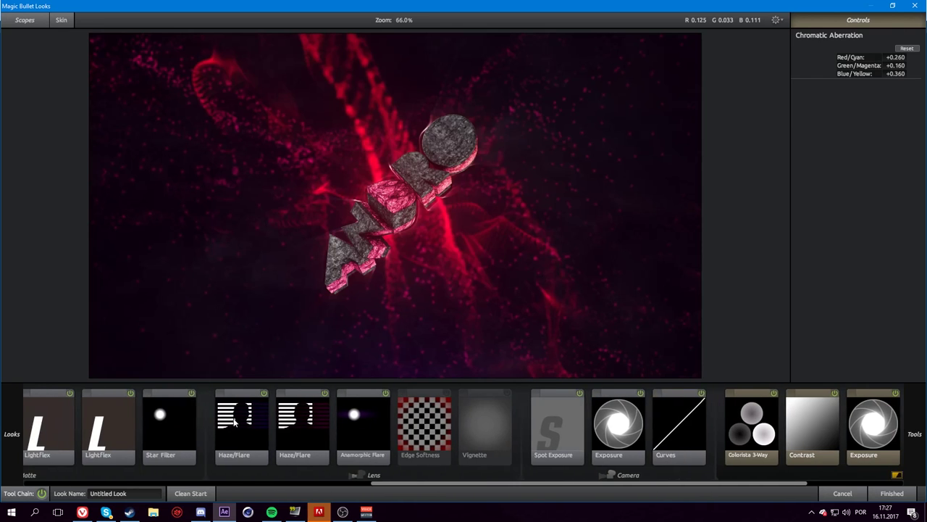
{"action": "scroll", "coordinate": [236, 423], "scroll_direction": "up", "scroll_amount": 3}
{"action": "scroll", "coordinate": [310, 444], "scroll_direction": "up", "scroll_amount": 3}
{"action": "scroll", "coordinate": [310, 443], "scroll_direction": "up", "scroll_amount": 2}
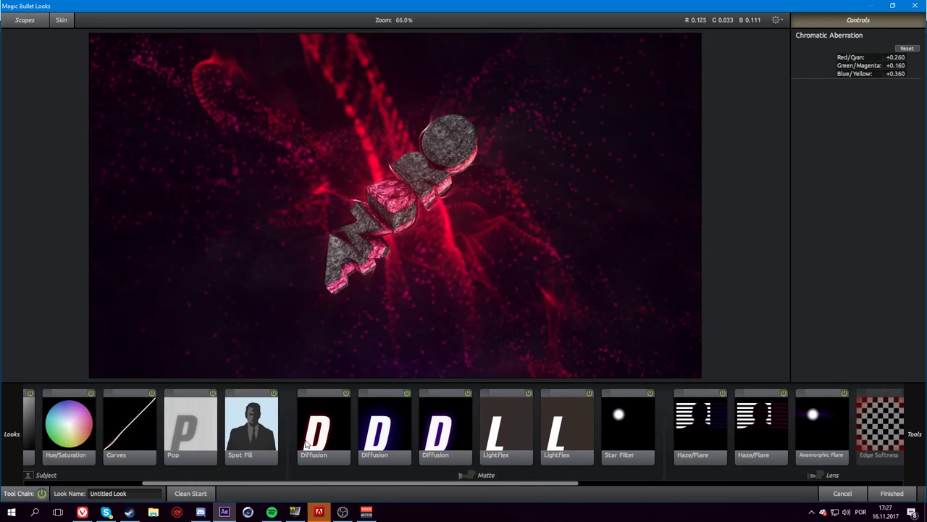
{"action": "scroll", "coordinate": [232, 435], "scroll_direction": "up", "scroll_amount": 1}
{"action": "left_click", "coordinate": [226, 427]}
{"action": "left_click_drag", "start_coordinate": [829, 137], "coordinate": [828, 136]}
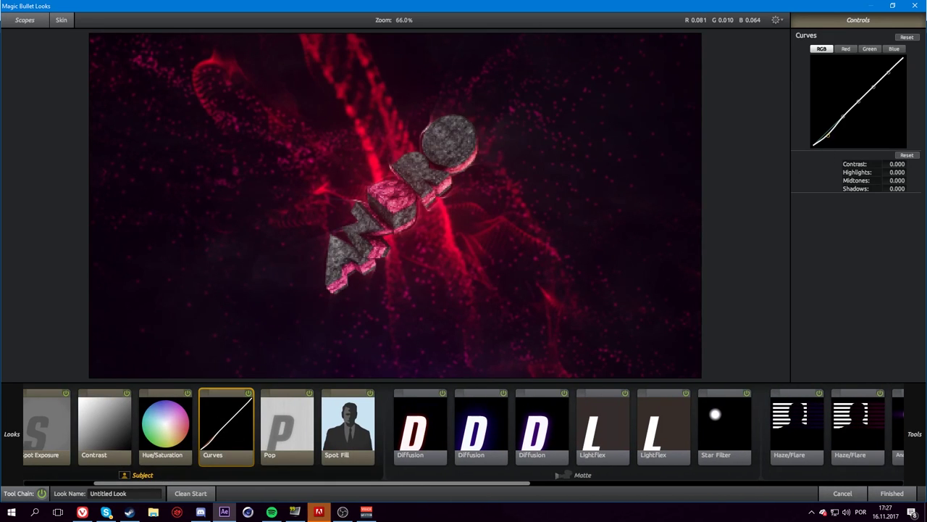
Step: Nudge the Subject Curves shadow point slightly lower to darken the image a touch more
{"action": "scroll", "coordinate": [571, 233], "scroll_direction": "down", "scroll_amount": 3}
{"action": "scroll", "coordinate": [538, 234], "scroll_direction": "up", "scroll_amount": 3}
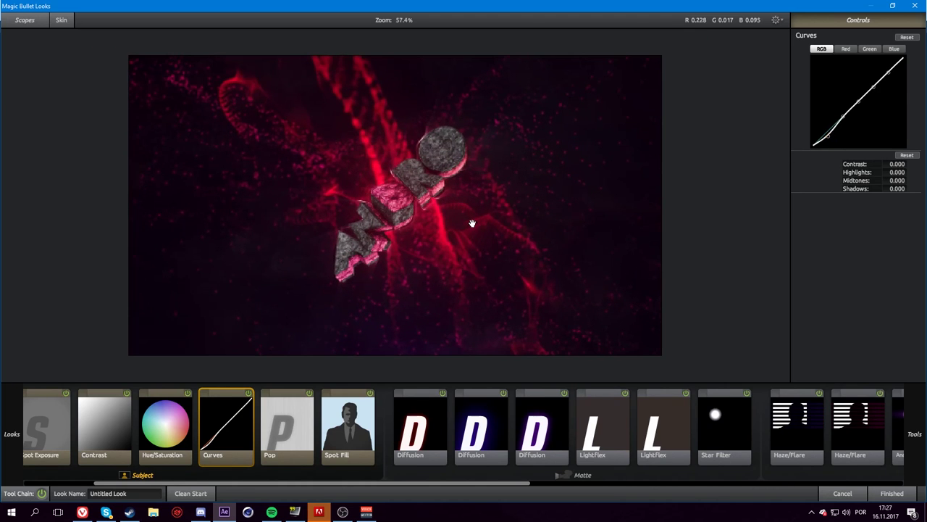
{"action": "scroll", "coordinate": [471, 219], "scroll_direction": "down", "scroll_amount": 1}
{"action": "scroll", "coordinate": [472, 220], "scroll_direction": "up", "scroll_amount": 2}
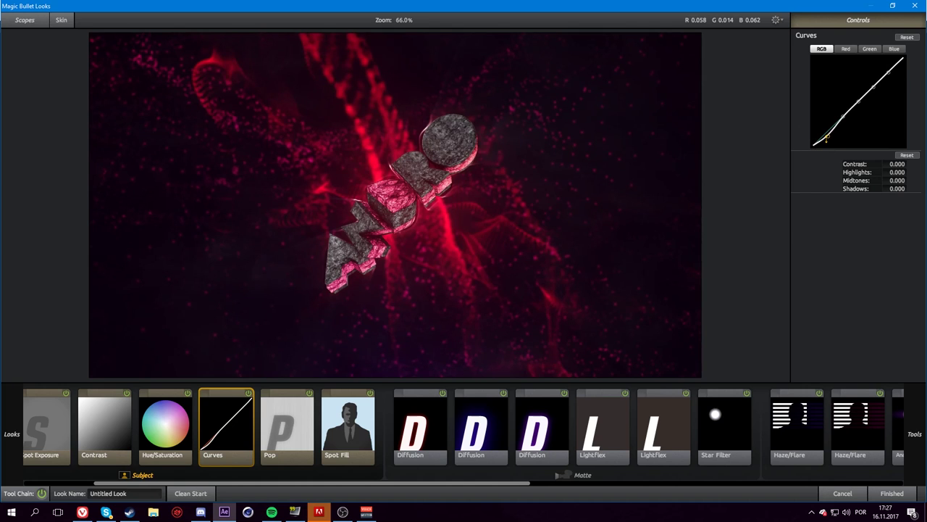
{"action": "left_click_drag", "start_coordinate": [827, 138], "coordinate": [827, 135]}
{"action": "scroll", "coordinate": [543, 227], "scroll_direction": "down", "scroll_amount": 3}
{"action": "scroll", "coordinate": [544, 230], "scroll_direction": "up", "scroll_amount": 1}
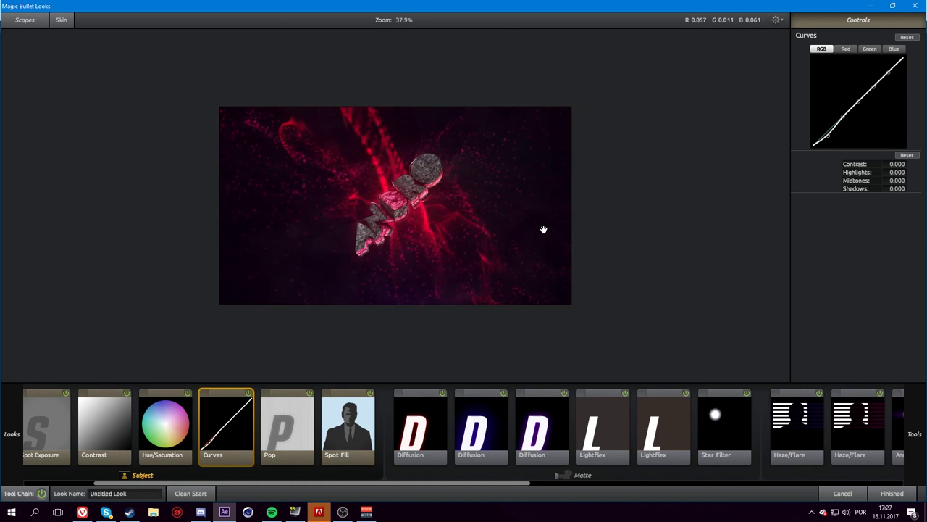
{"action": "scroll", "coordinate": [544, 230], "scroll_direction": "up", "scroll_amount": 1}
{"action": "scroll", "coordinate": [542, 230], "scroll_direction": "down", "scroll_amount": 2}
{"action": "scroll", "coordinate": [299, 422], "scroll_direction": "up", "scroll_amount": 2}
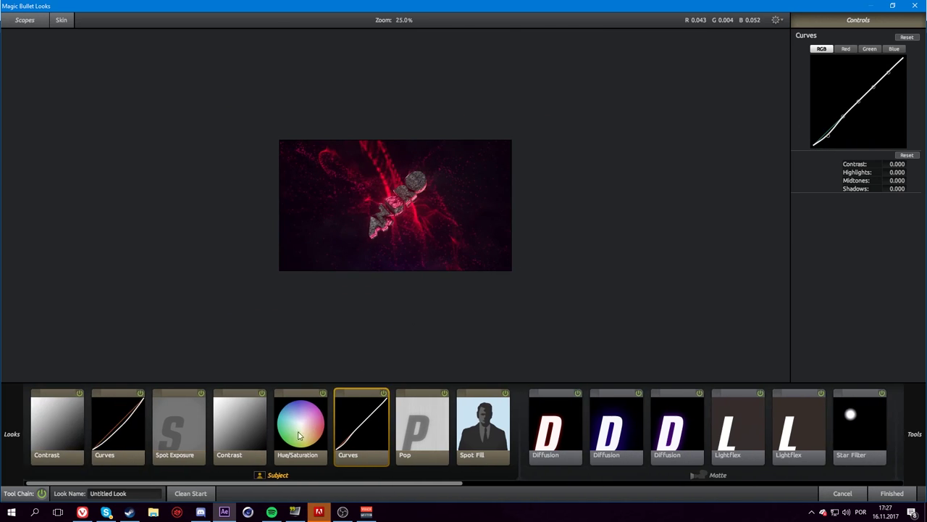
{"action": "left_click_drag", "start_coordinate": [219, 490], "coordinate": [719, 461]}
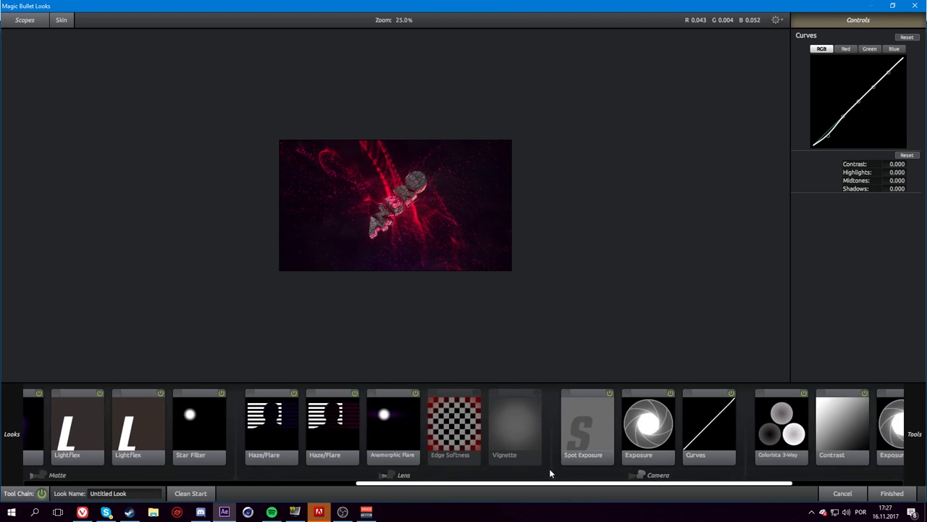
{"action": "scroll", "coordinate": [557, 458], "scroll_direction": "up", "scroll_amount": 2}
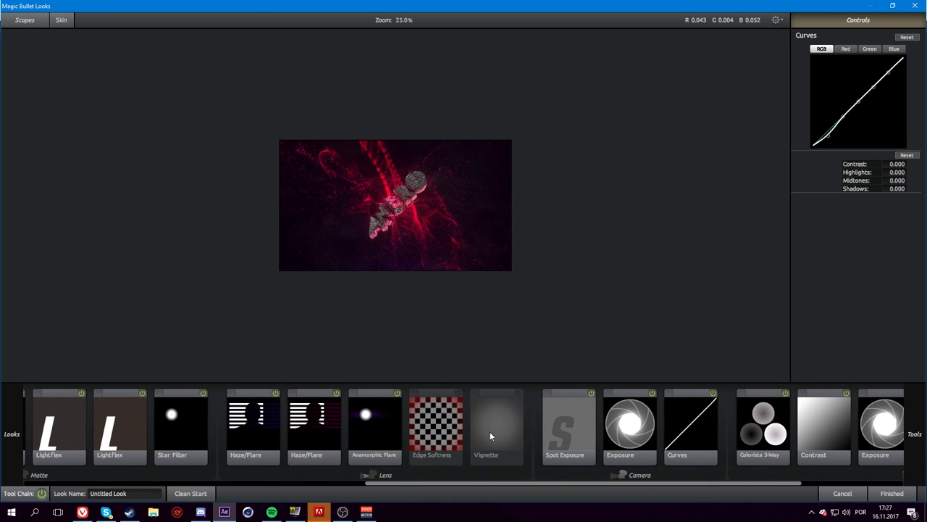
Step: Stretch the Vignette into a wide ellipse, widening its radius to 1.363
{"action": "left_click", "coordinate": [505, 406]}
{"action": "scroll", "coordinate": [656, 219], "scroll_direction": "up", "scroll_amount": 3}
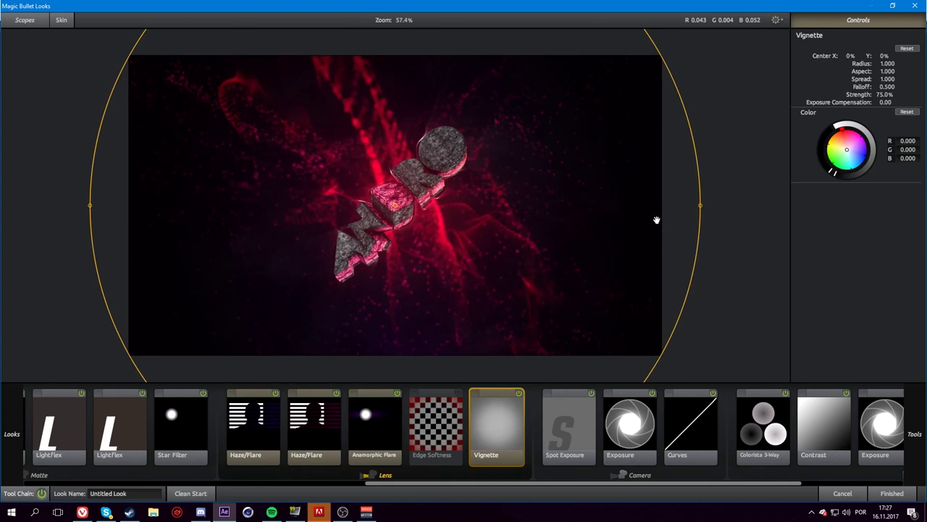
{"action": "scroll", "coordinate": [574, 210], "scroll_direction": "down", "scroll_amount": 3}
{"action": "left_click_drag", "start_coordinate": [510, 206], "coordinate": [673, 206]}
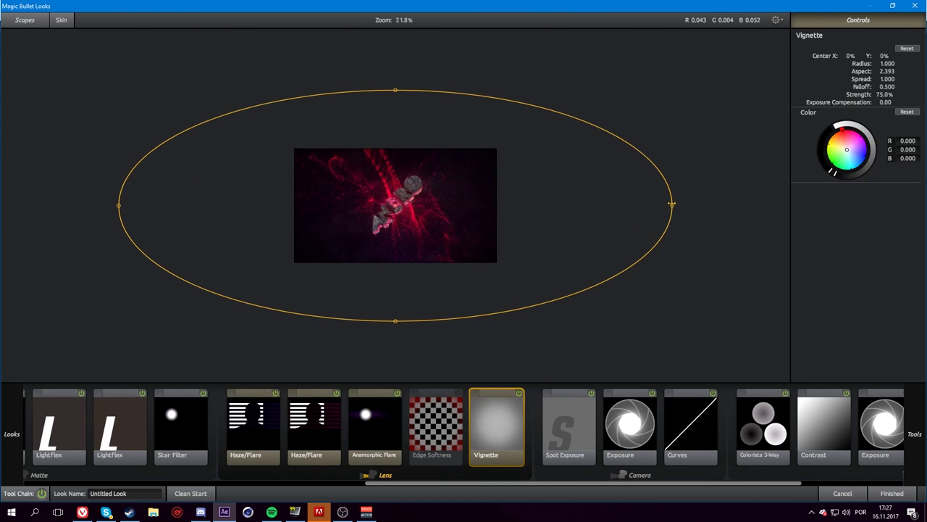
{"action": "scroll", "coordinate": [397, 236], "scroll_direction": "up", "scroll_amount": 3}
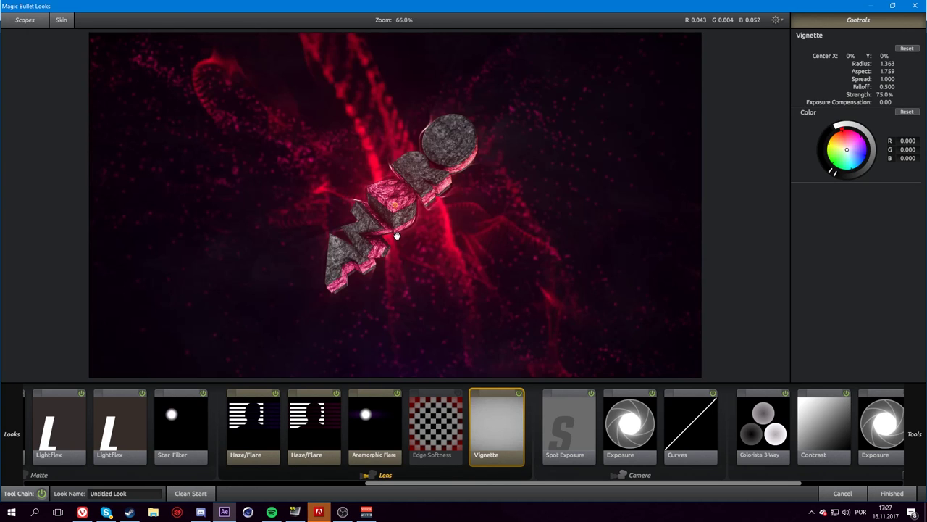
{"action": "scroll", "coordinate": [397, 236], "scroll_direction": "down", "scroll_amount": 2}
Step: Enable Edge Softness and shape it into a wide ellipse with Radius 1.155 and Aspect 1.341
{"action": "left_click", "coordinate": [458, 396]}
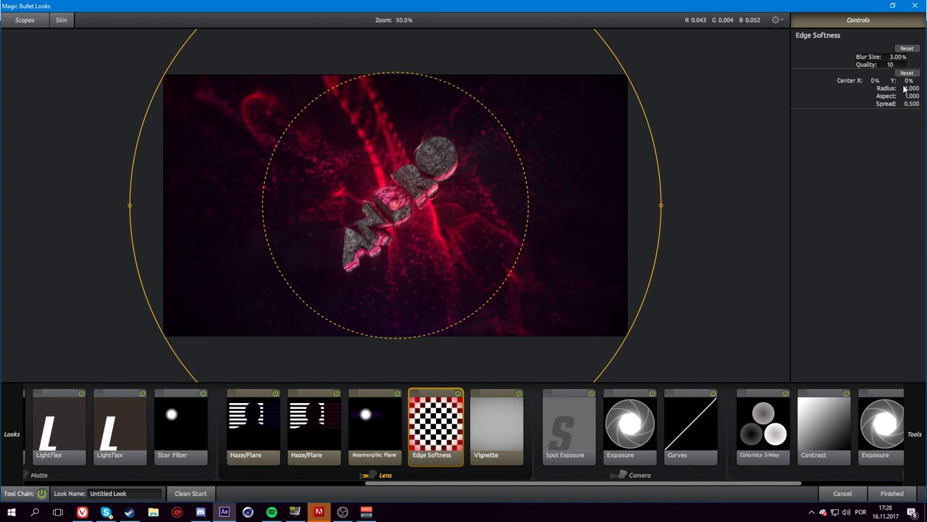
{"action": "left_click_drag", "start_coordinate": [911, 88], "coordinate": [873, 95]}
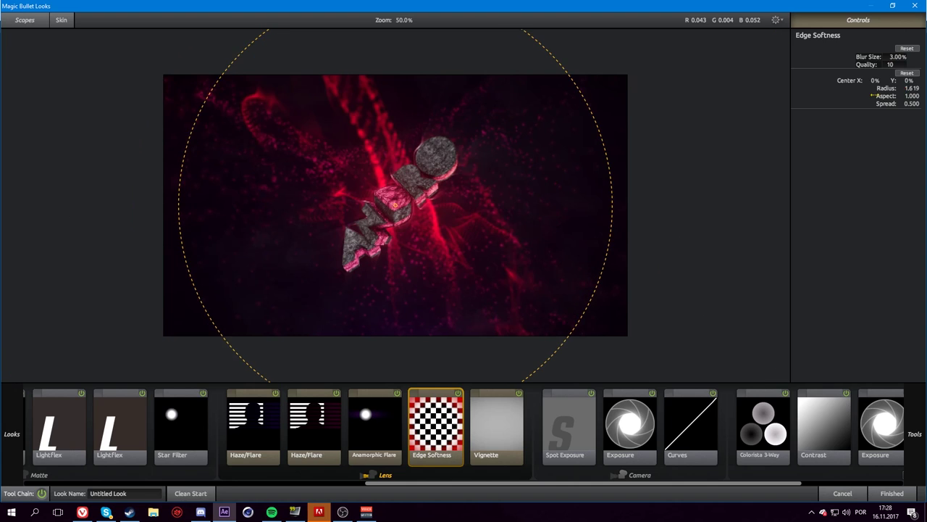
{"action": "scroll", "coordinate": [427, 114], "scroll_direction": "down", "scroll_amount": 3}
{"action": "left_click_drag", "start_coordinate": [396, 32], "coordinate": [396, 82]}
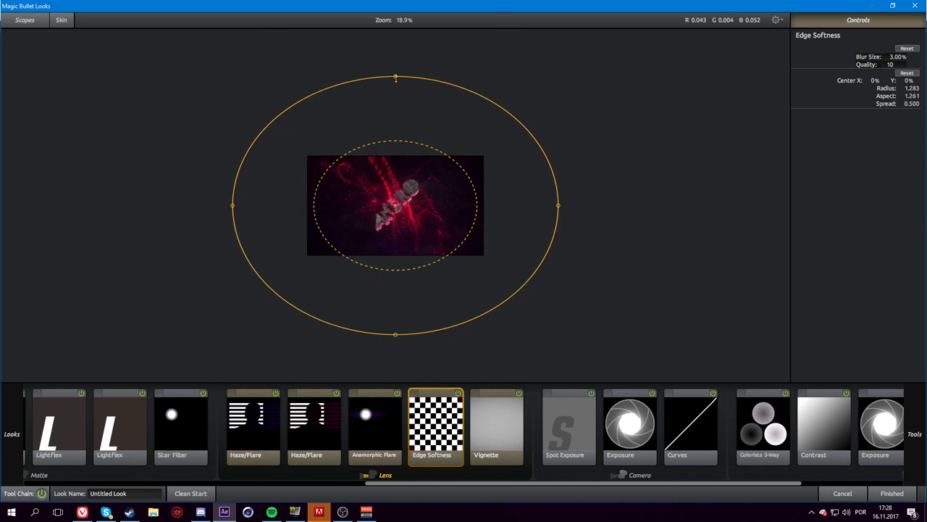
{"action": "left_click_drag", "start_coordinate": [912, 89], "coordinate": [914, 84]}
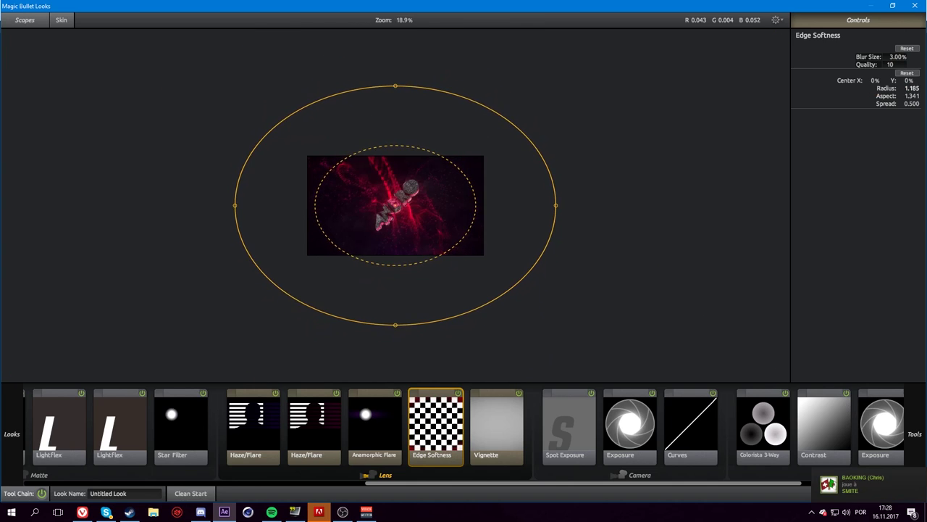
{"action": "scroll", "coordinate": [479, 177], "scroll_direction": "up", "scroll_amount": 2}
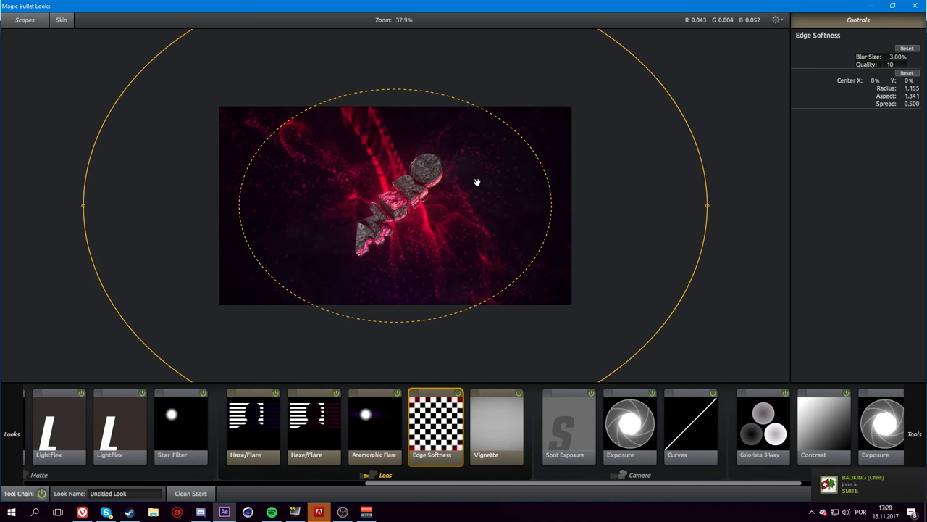
Step: Finish the look on Adjustment Layer 10, then launch Magic Bullet Looks for Adjustment Layer 11
{"action": "left_click", "coordinate": [866, 491]}
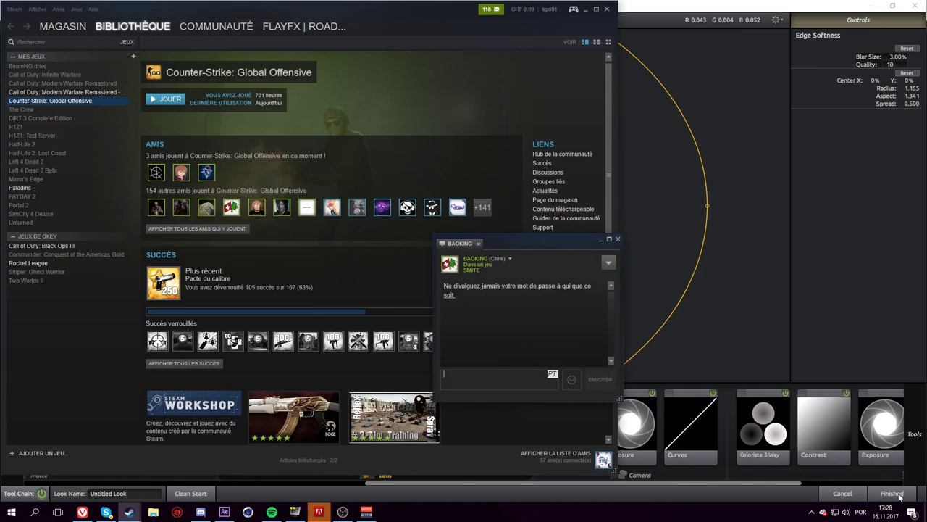
{"action": "left_click", "coordinate": [899, 474]}
{"action": "left_click", "coordinate": [899, 496]}
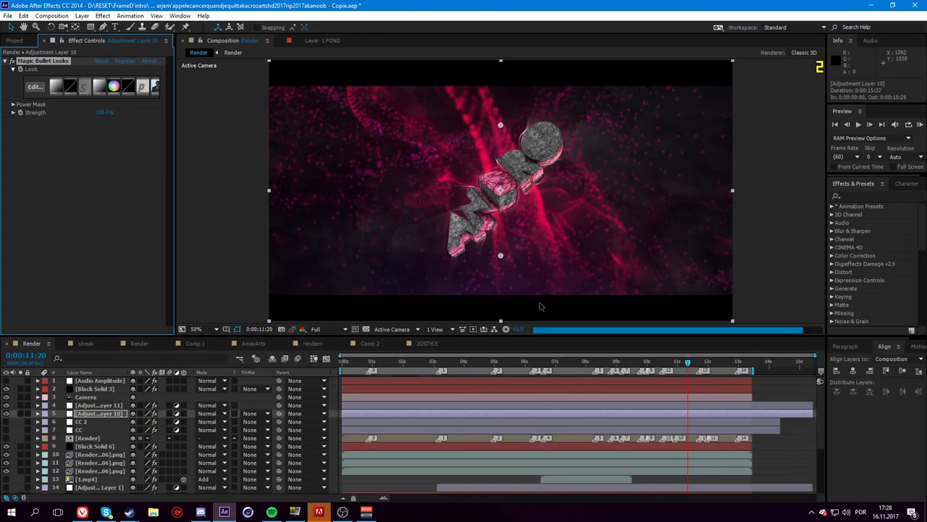
{"action": "left_click", "coordinate": [100, 405]}
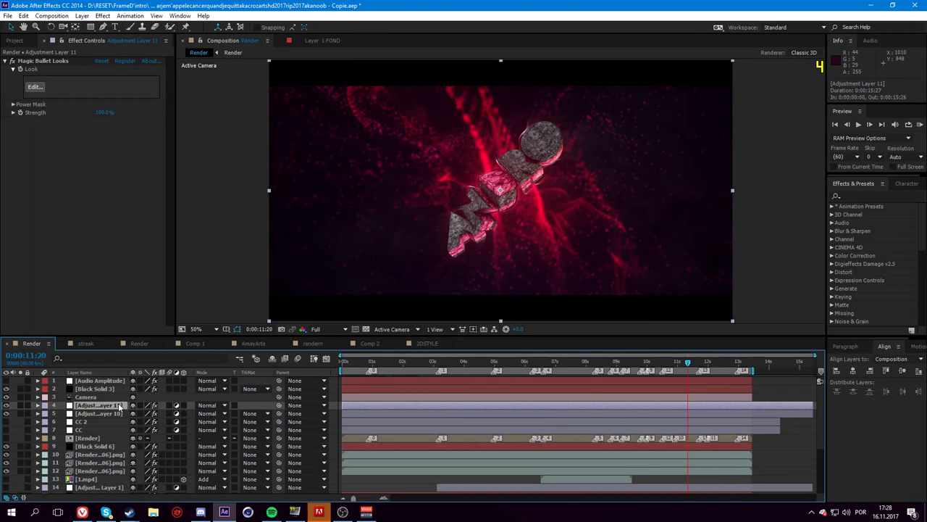
{"action": "left_click", "coordinate": [35, 87]}
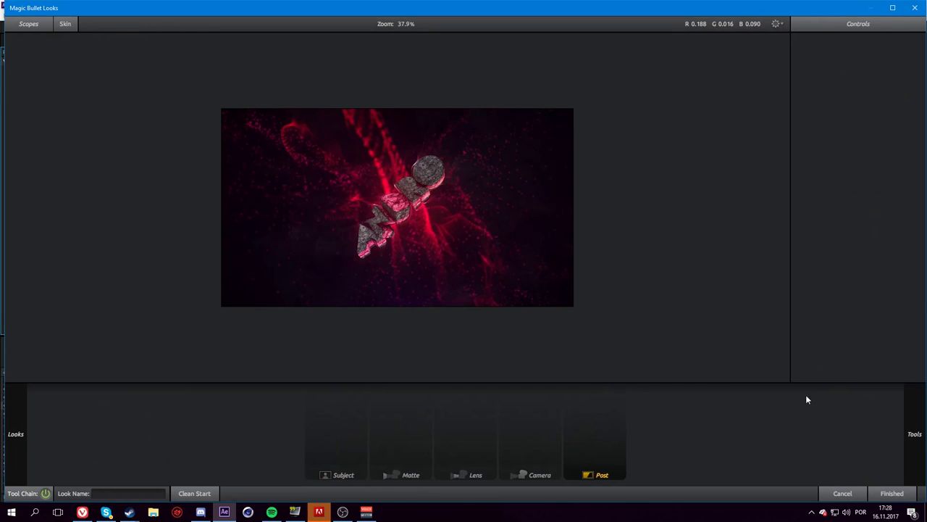
Step: Add a stack of Haze/Flare tools to the Lens stage
{"action": "mouse_move", "coordinate": [916, 433]}
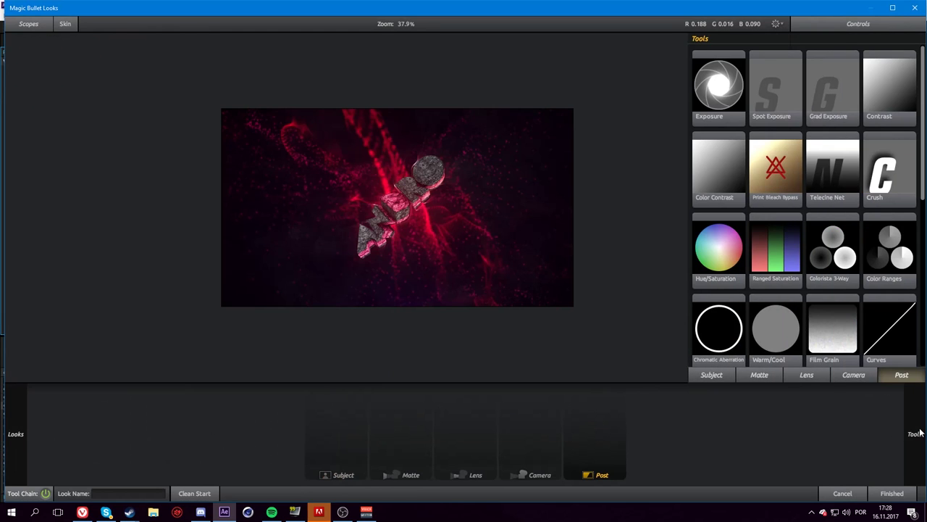
{"action": "left_click", "coordinate": [828, 375]}
{"action": "left_click", "coordinate": [836, 258]}
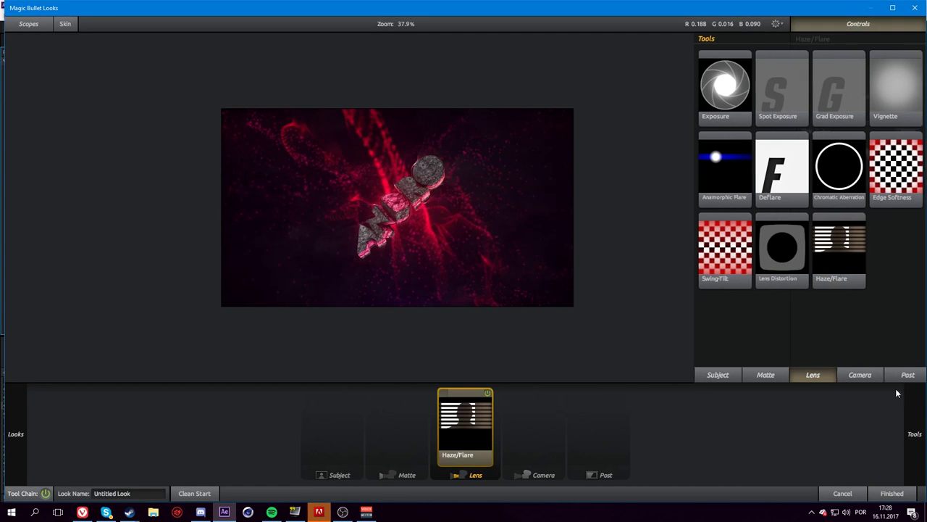
{"action": "left_click", "coordinate": [826, 248]}
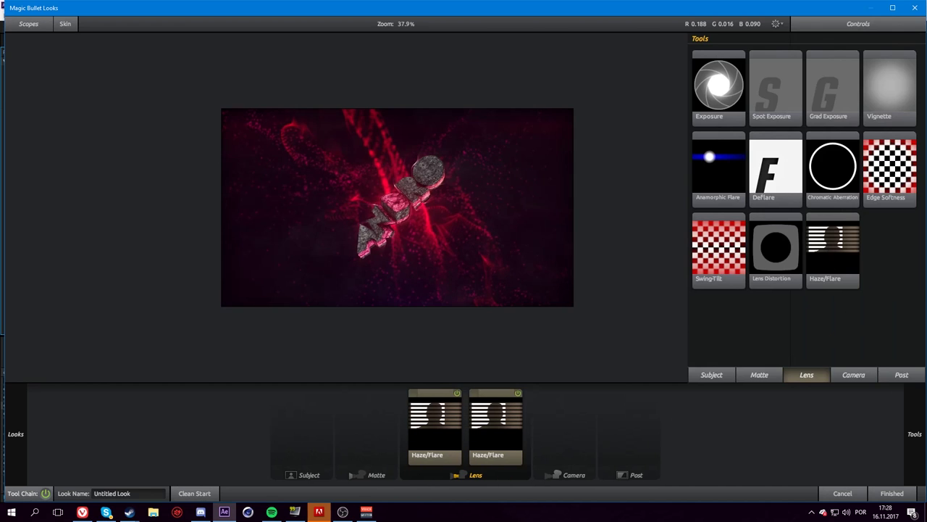
{"action": "left_click", "coordinate": [846, 251]}
{"action": "mouse_move", "coordinate": [915, 426]}
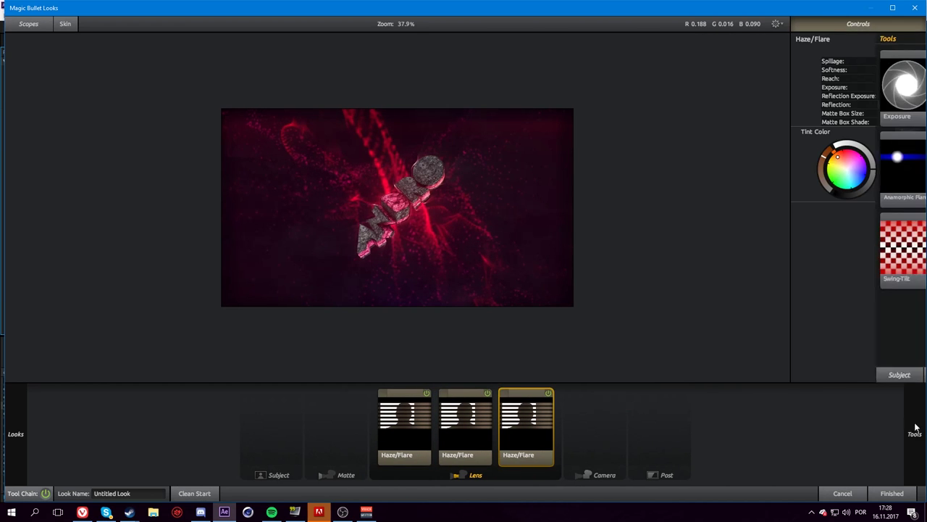
{"action": "left_click", "coordinate": [833, 250]}
{"action": "left_click", "coordinate": [834, 254]}
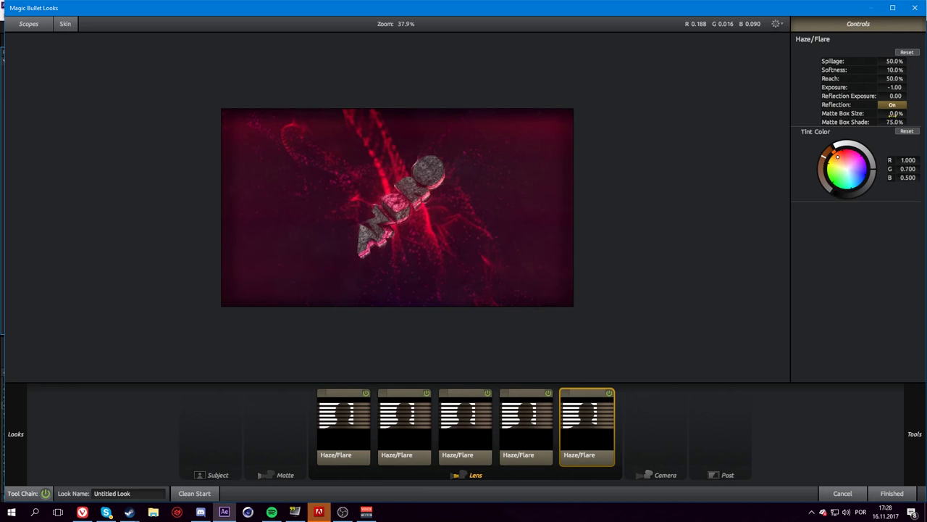
Step: Zero the matte box shade and size on the first, third and fourth Haze/Flares, undoing the extra one
{"action": "left_click", "coordinate": [518, 414]}
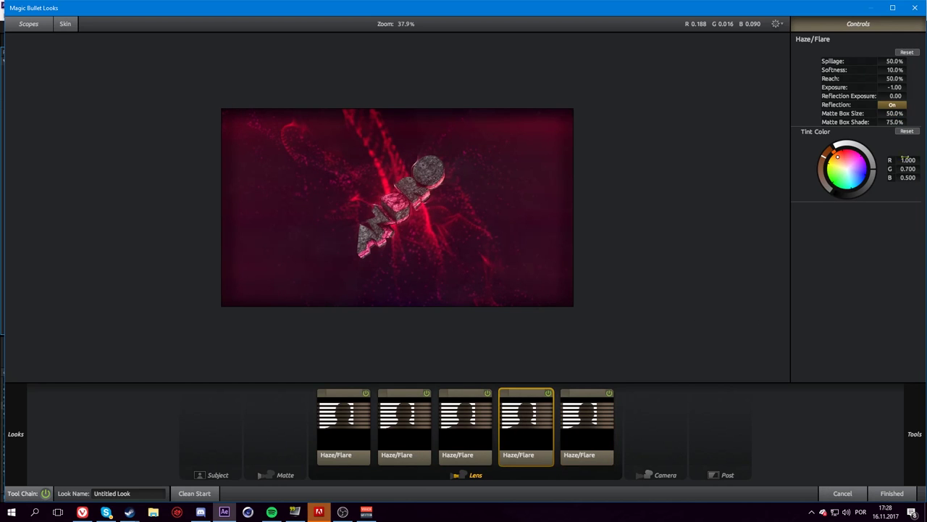
{"action": "left_click_drag", "start_coordinate": [894, 122], "coordinate": [886, 122]}
{"action": "left_click", "coordinate": [469, 419]}
{"action": "left_click_drag", "start_coordinate": [895, 122], "coordinate": [870, 122]}
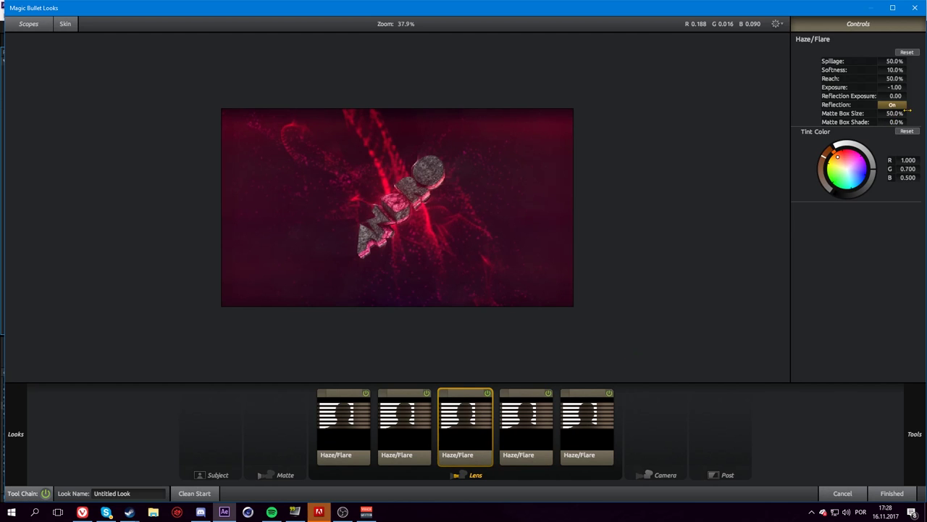
{"action": "key", "text": "ctrl+z"}
{"action": "key", "text": "ctrl+z"}
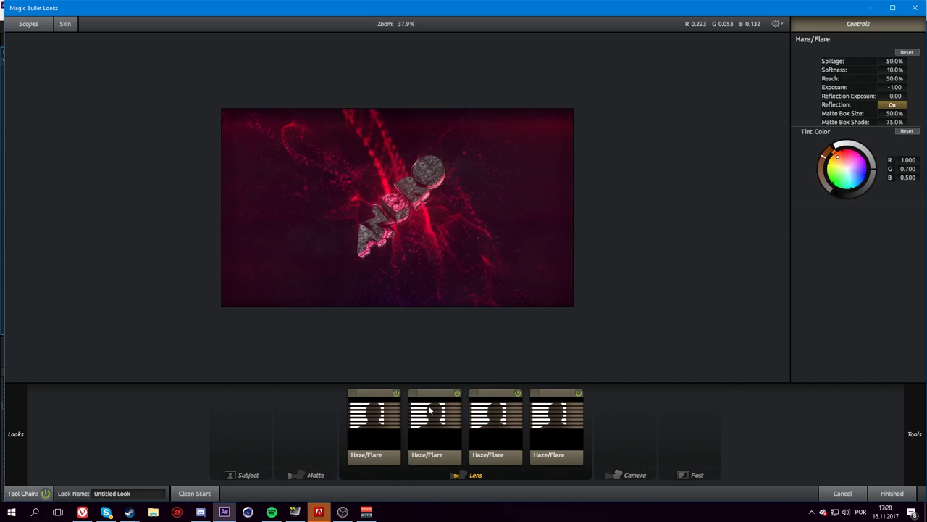
{"action": "mouse_move", "coordinate": [896, 113]}
{"action": "left_mouse_down"}
{"action": "mouse_move", "coordinate": [869, 113]}
{"action": "mouse_move", "coordinate": [869, 122]}
{"action": "left_mouse_up"}
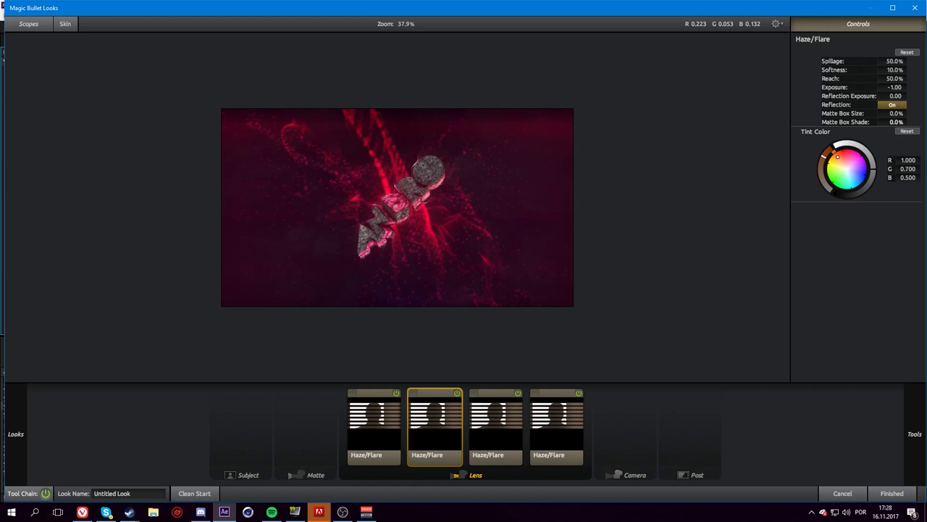
{"action": "left_click", "coordinate": [492, 404]}
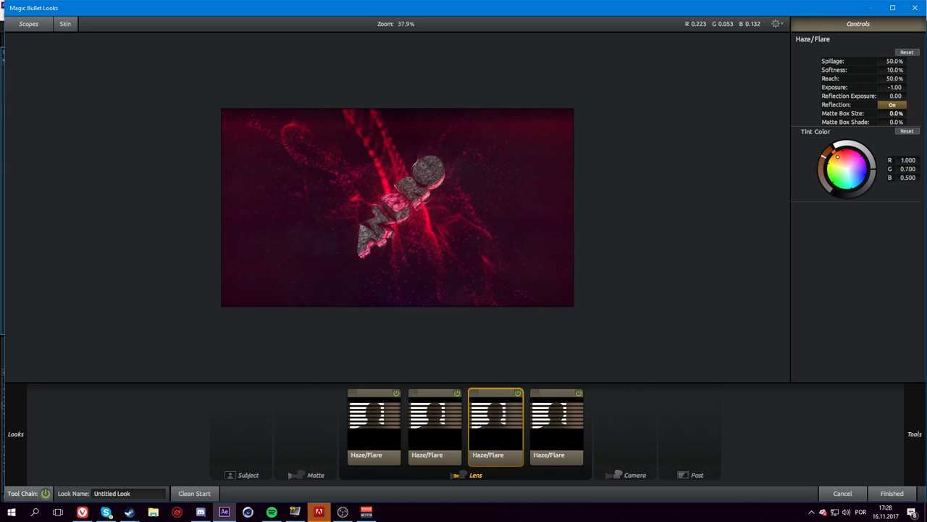
{"action": "left_click", "coordinate": [374, 424]}
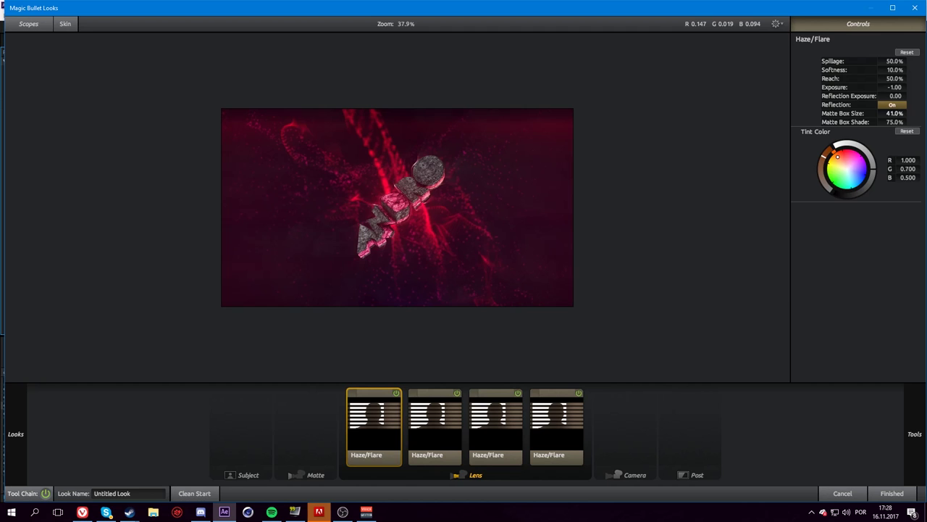
{"action": "left_click_drag", "start_coordinate": [913, 114], "coordinate": [869, 113]}
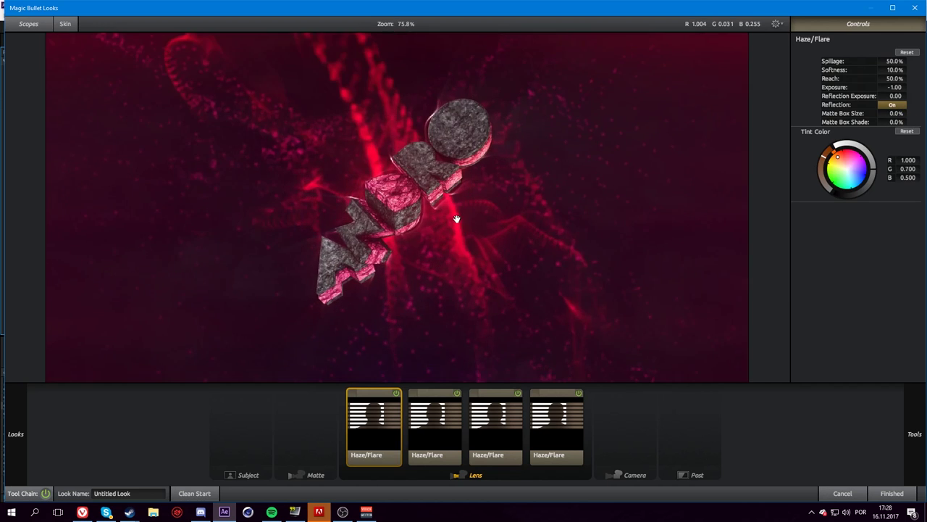
{"action": "scroll", "coordinate": [464, 217], "scroll_direction": "up", "scroll_amount": 1}
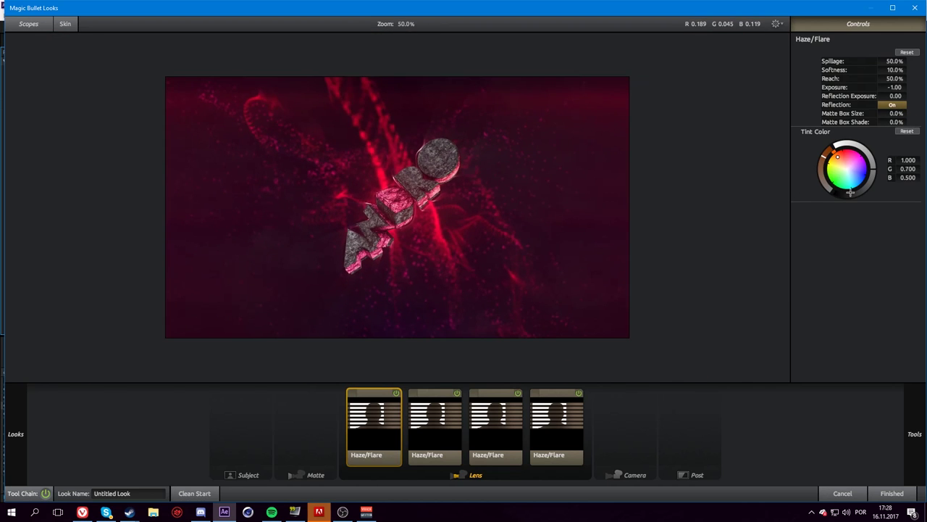
Step: Darken the fourth Haze/Flare's tint almost to black
{"action": "left_click", "coordinate": [429, 438]}
{"action": "left_click", "coordinate": [487, 456]}
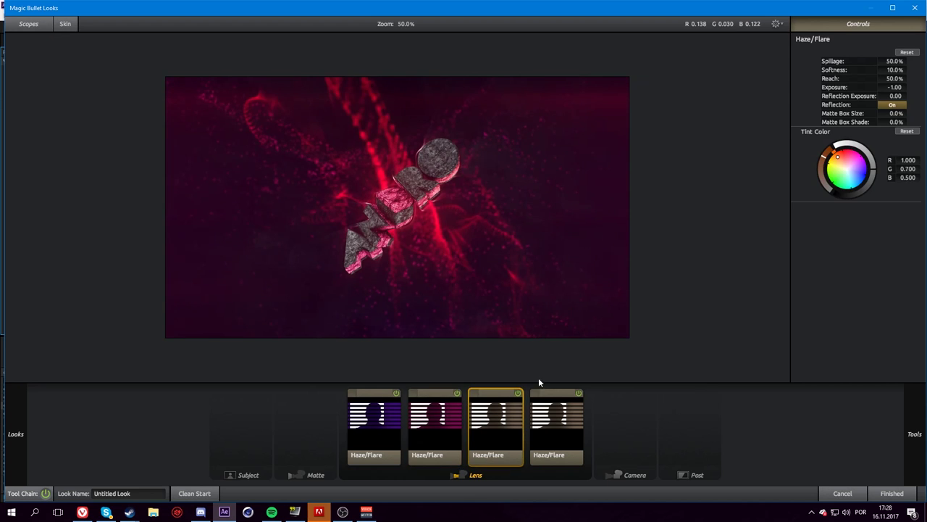
{"action": "left_click", "coordinate": [555, 429]}
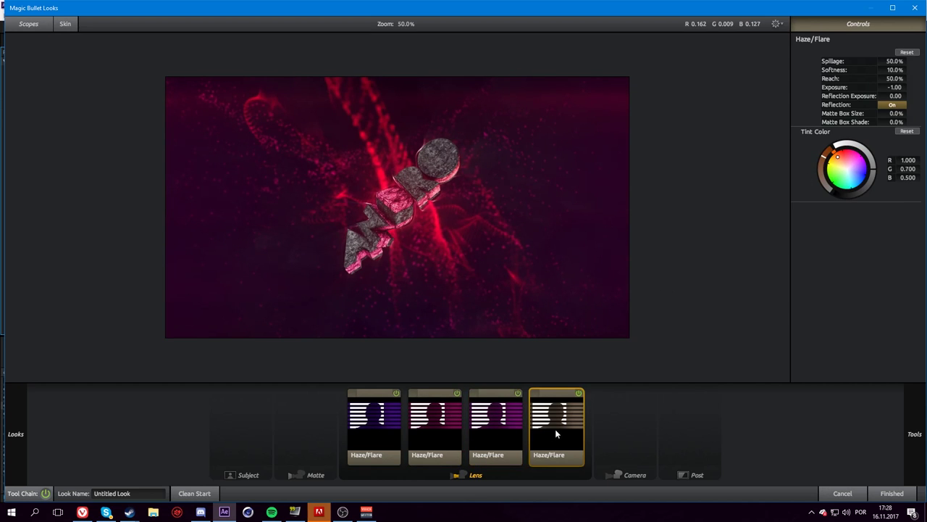
{"action": "left_click_drag", "start_coordinate": [838, 157], "coordinate": [844, 149]}
{"action": "scroll", "coordinate": [485, 211], "scroll_direction": "down", "scroll_amount": 2}
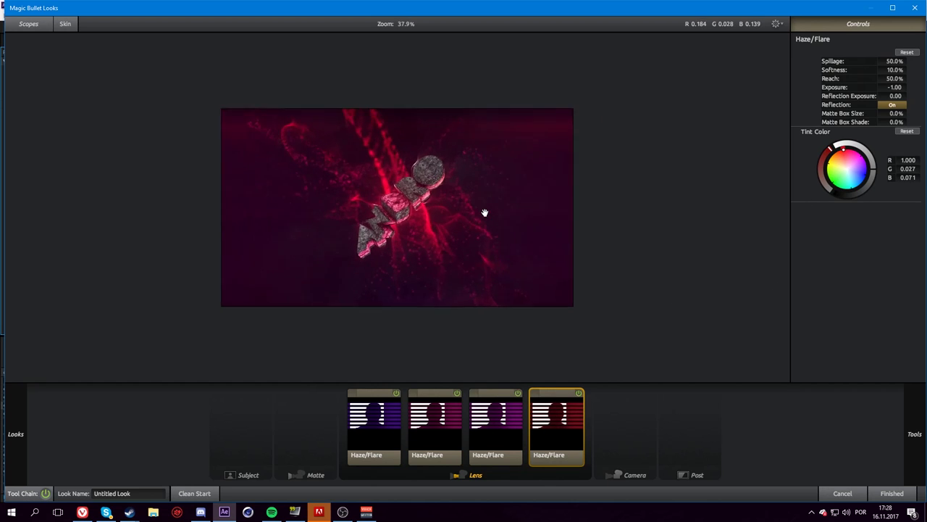
{"action": "scroll", "coordinate": [485, 211], "scroll_direction": "up", "scroll_amount": 3}
{"action": "left_click_drag", "start_coordinate": [830, 148], "coordinate": [837, 194]}
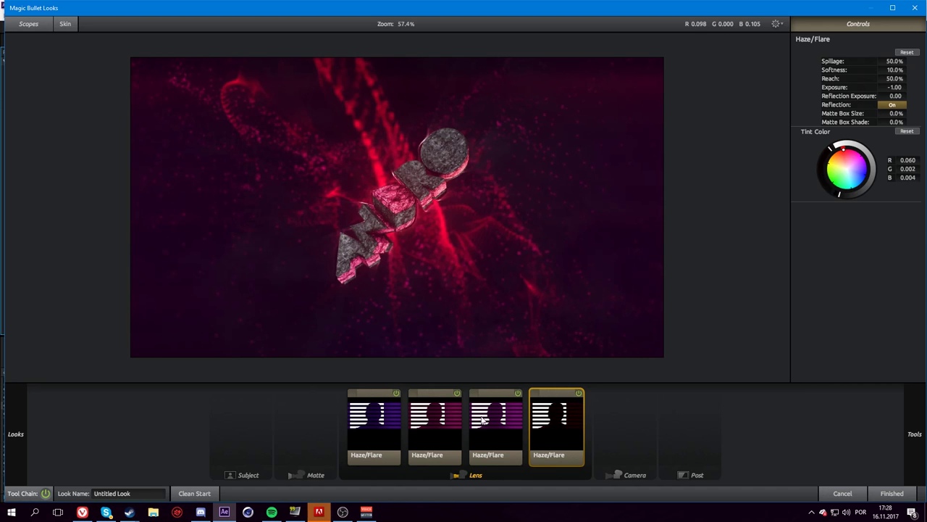
Step: Darken the third Haze/Flare's tint almost to black, comparing the second Haze/Flare on and off
{"action": "key", "text": "Left"}
{"action": "left_click_drag", "start_coordinate": [830, 148], "coordinate": [837, 194]}
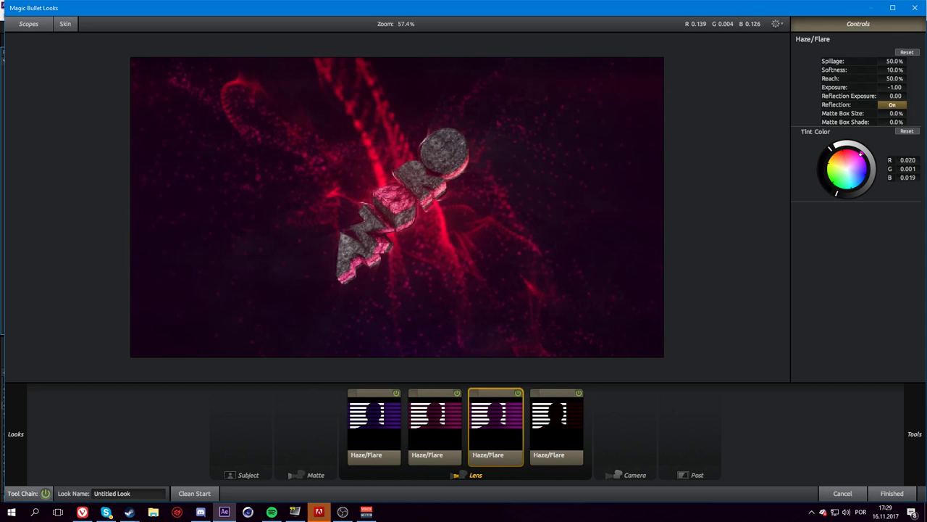
{"action": "left_click", "coordinate": [540, 411]}
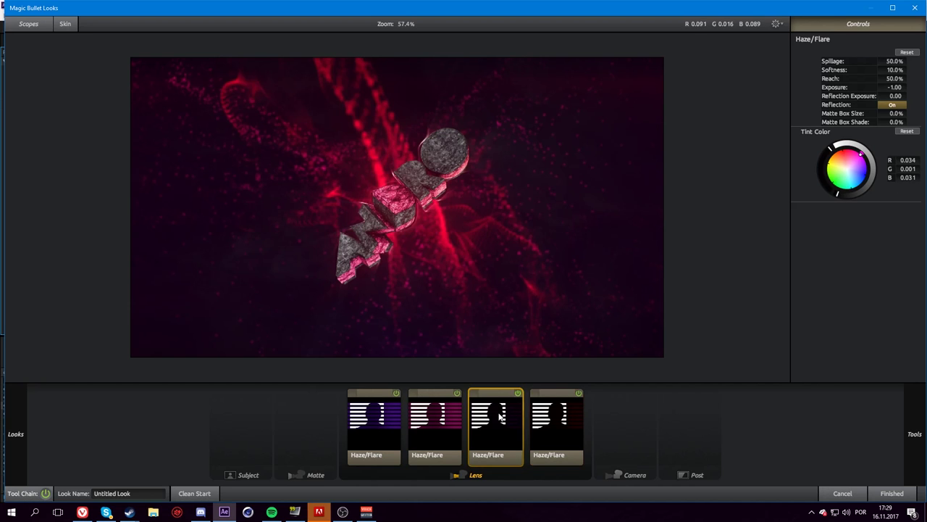
{"action": "key", "text": "Left"}
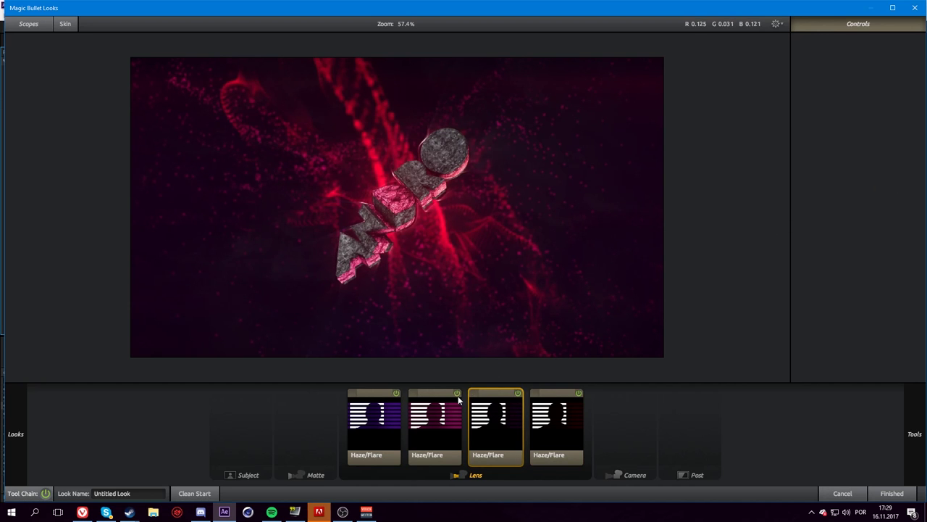
{"action": "left_click", "coordinate": [458, 394]}
{"action": "left_click", "coordinate": [457, 393]}
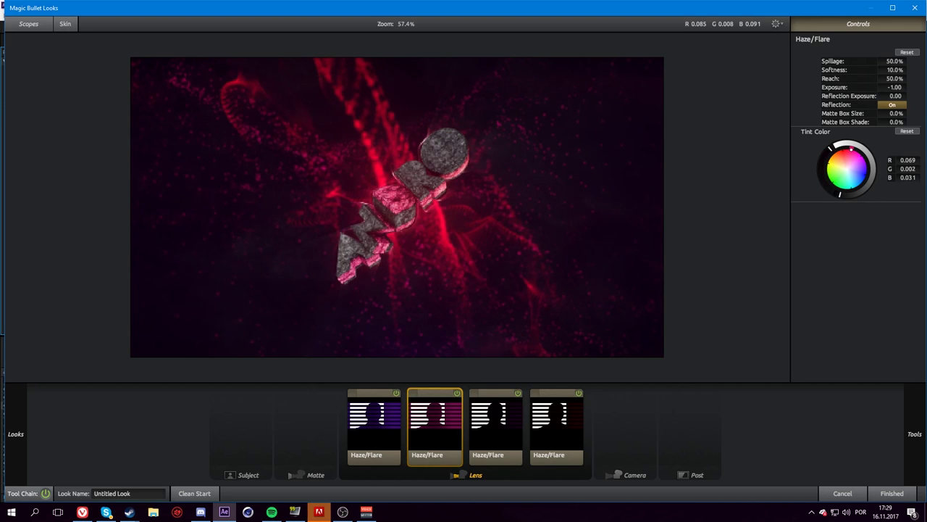
Step: Darken the first glow's tint, shift the third toward magenta with softer haze, and apply the look
{"action": "left_click", "coordinate": [373, 423]}
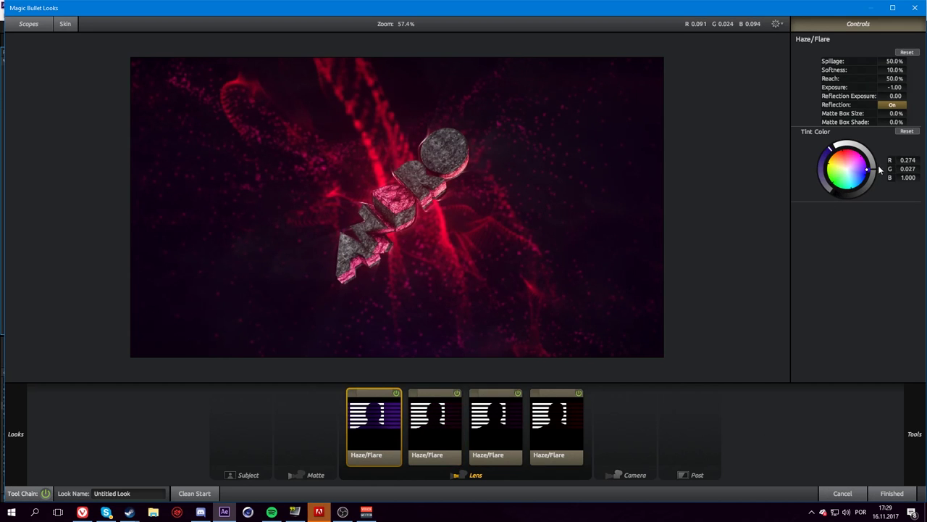
{"action": "left_click_drag", "start_coordinate": [875, 168], "coordinate": [838, 194]}
{"action": "left_click", "coordinate": [433, 415]}
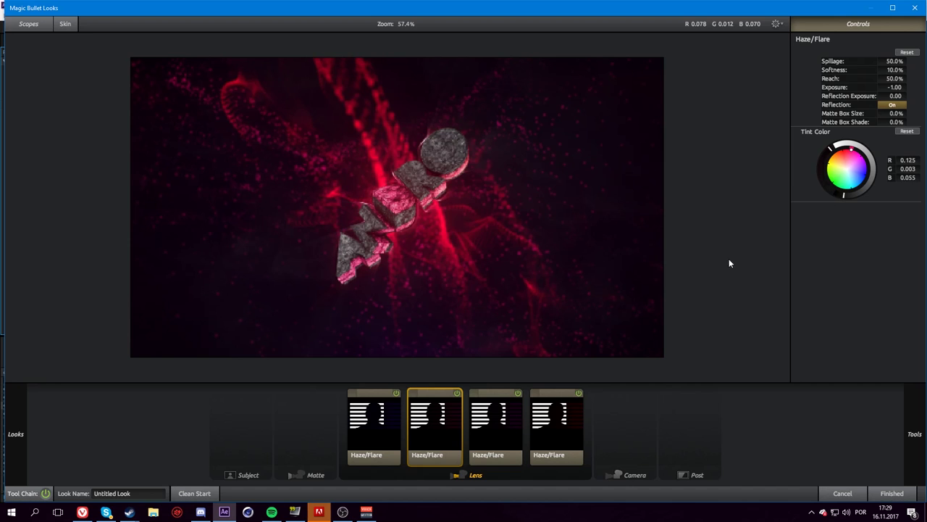
{"action": "left_click", "coordinate": [496, 426]}
{"action": "left_click_drag", "start_coordinate": [839, 194], "coordinate": [842, 194]}
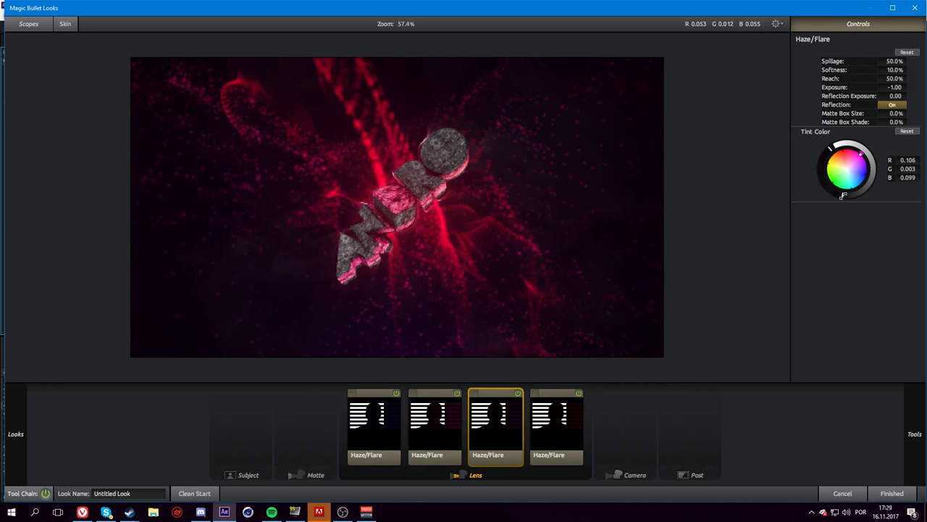
{"action": "left_click_drag", "start_coordinate": [886, 73], "coordinate": [904, 73]}
{"action": "left_click", "coordinate": [435, 426]}
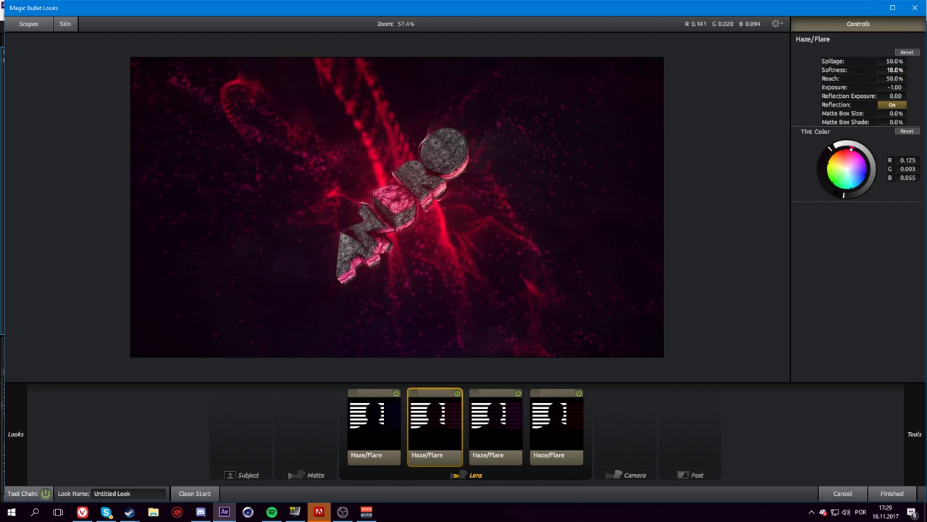
{"action": "left_click", "coordinate": [892, 492]}
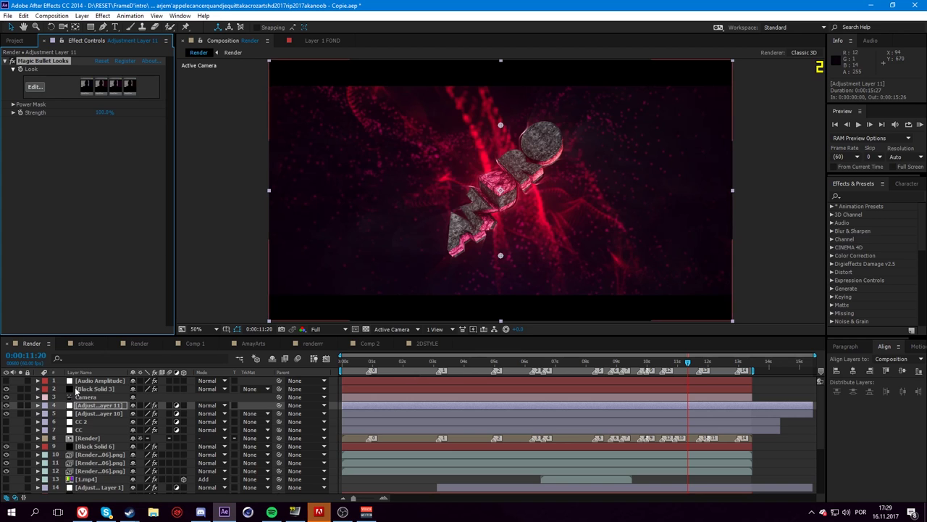
Step: Open Adjustment Layer 10's look and set Post Contrast to +0.020
{"action": "key", "text": "ctrl+Down"}
{"action": "left_click", "coordinate": [41, 89]}
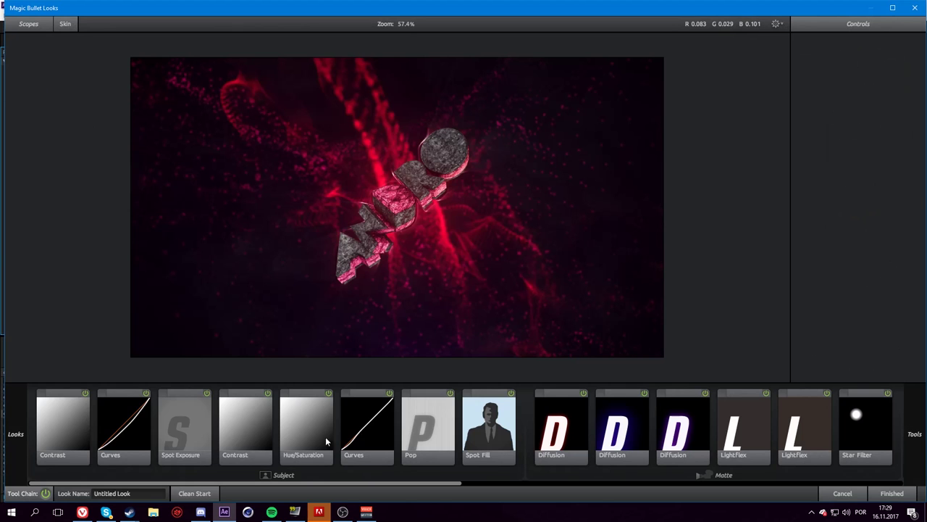
{"action": "left_click", "coordinate": [125, 432]}
{"action": "left_click", "coordinate": [368, 427]}
{"action": "scroll", "coordinate": [665, 435], "scroll_direction": "down", "scroll_amount": 2}
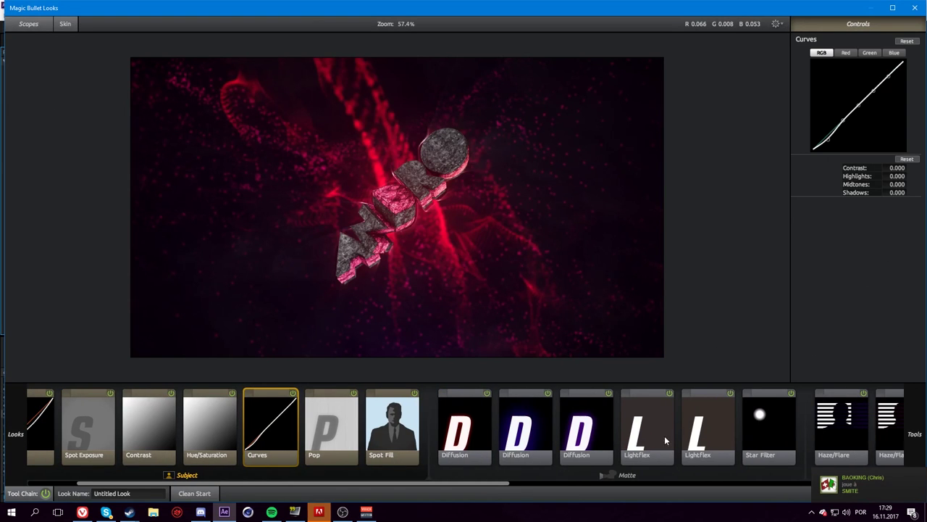
{"action": "left_click_drag", "start_coordinate": [468, 484], "coordinate": [737, 464]}
{"action": "left_click", "coordinate": [805, 428]}
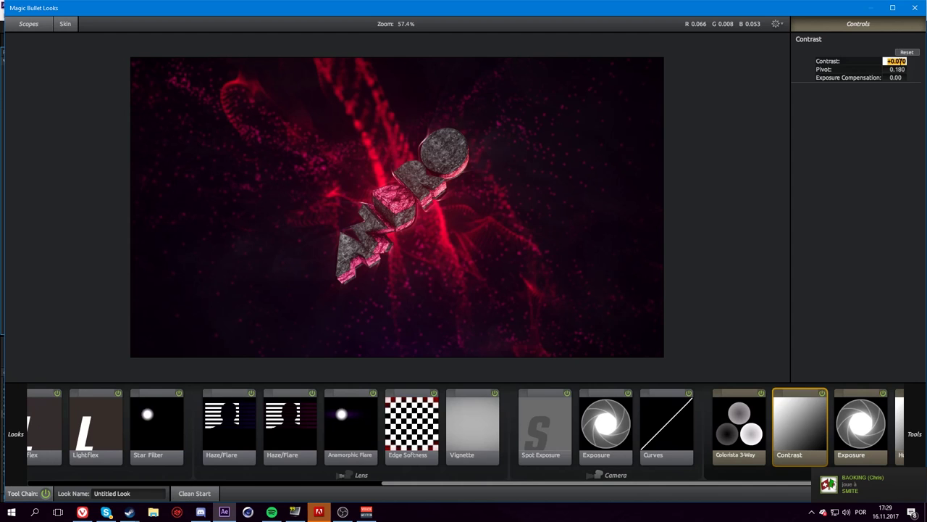
{"action": "left_click", "coordinate": [896, 61]}
{"action": "type", "text": "+0.020"}
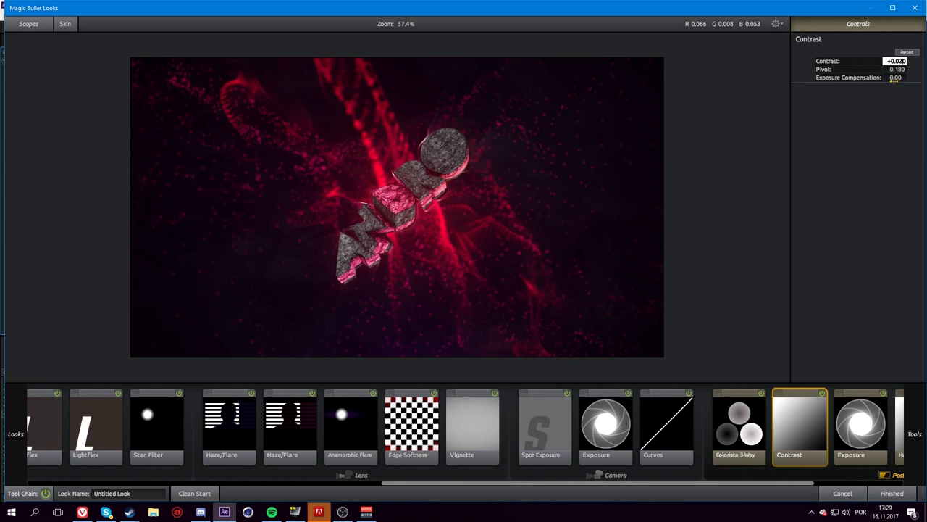
{"action": "key", "text": "Return"}
Step: Remove the Camera Curves, Exposure and Spot Exposure tools from the look
{"action": "scroll", "coordinate": [550, 253], "scroll_direction": "down", "scroll_amount": 1}
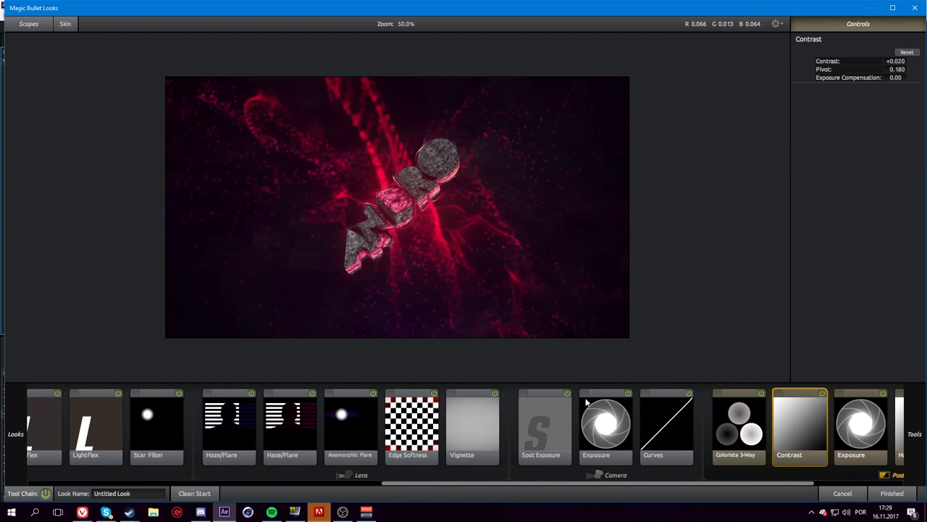
{"action": "left_click", "coordinate": [669, 428]}
{"action": "key", "text": "Delete"}
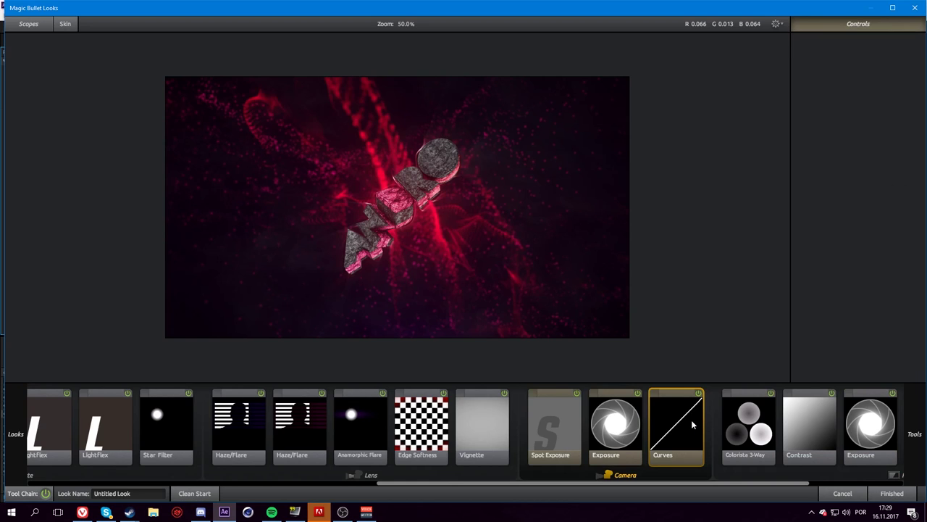
{"action": "left_click", "coordinate": [632, 429]}
{"action": "key", "text": "Delete"}
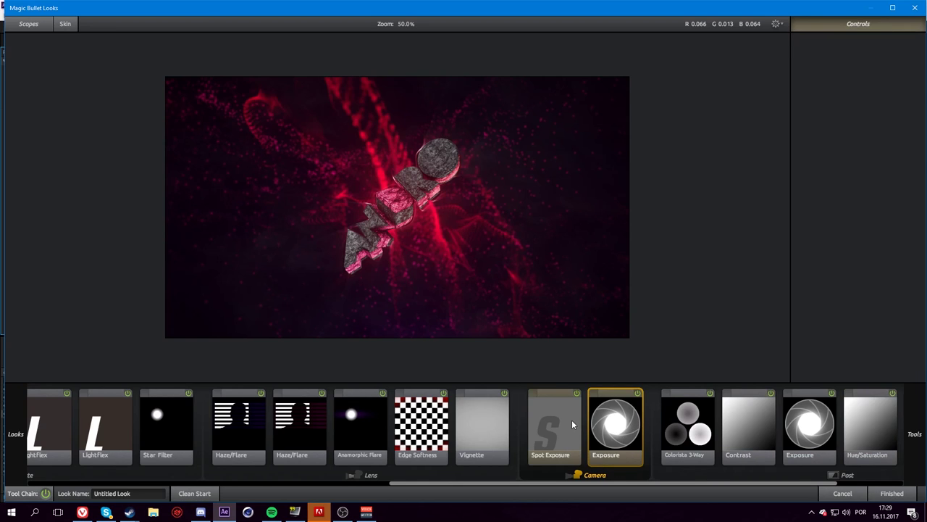
{"action": "left_click", "coordinate": [572, 420]}
{"action": "key", "text": "Delete"}
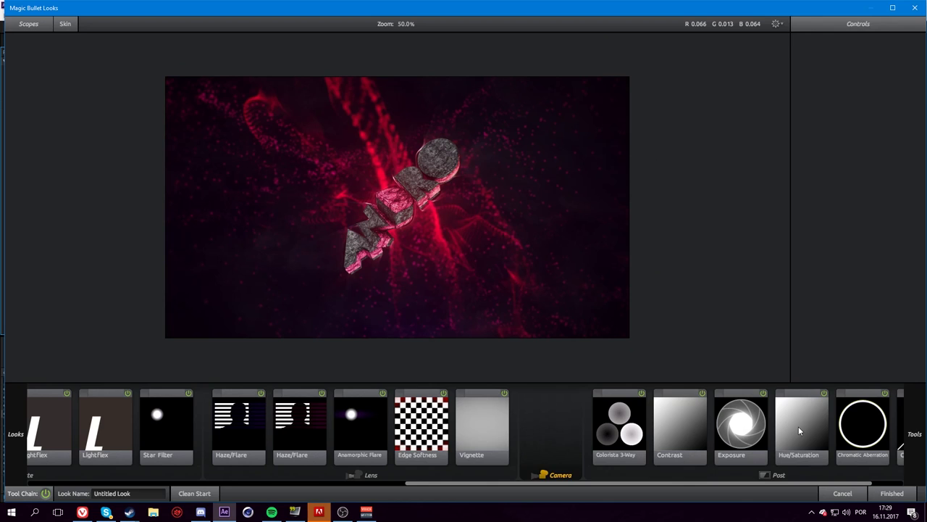
Step: Set the Hue/Saturation tool's saturation to 105%
{"action": "left_click", "coordinate": [800, 431]}
{"action": "left_click_drag", "start_coordinate": [847, 90], "coordinate": [855, 89]}
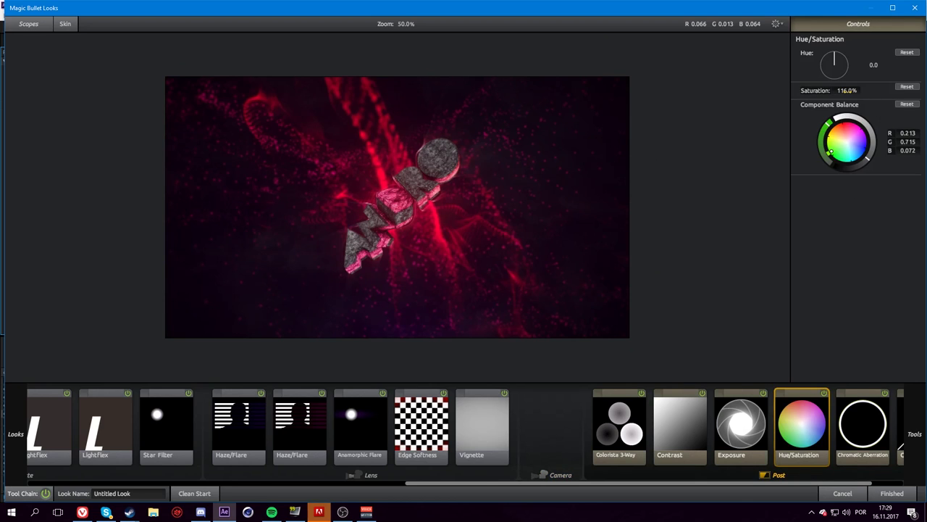
{"action": "double_click", "coordinate": [847, 90]}
{"action": "type", "text": "105"}
{"action": "key", "text": "Return"}
Step: Review the updated tool chain and apply the look back in After Effects
{"action": "left_click_drag", "start_coordinate": [733, 483], "coordinate": [356, 483]}
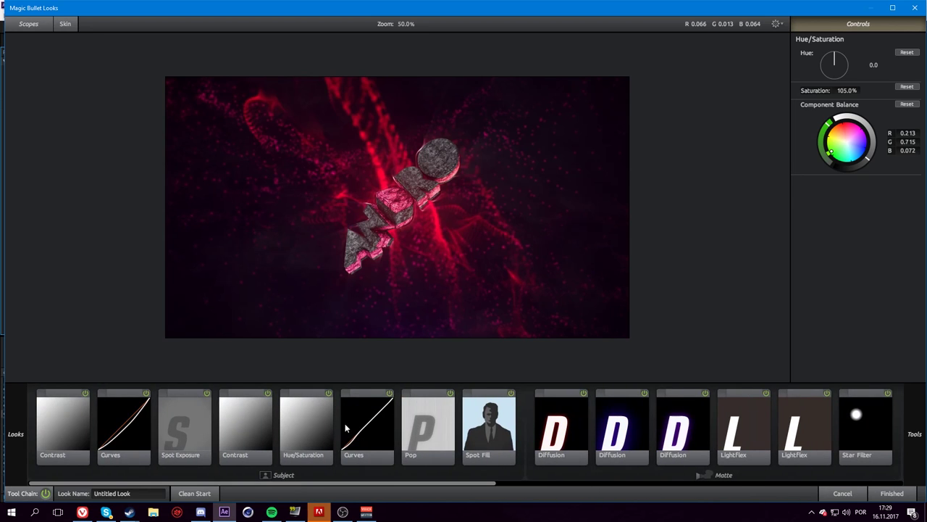
{"action": "left_click_drag", "start_coordinate": [368, 427], "coordinate": [420, 209]}
{"action": "scroll", "coordinate": [420, 208], "scroll_direction": "up", "scroll_amount": 5}
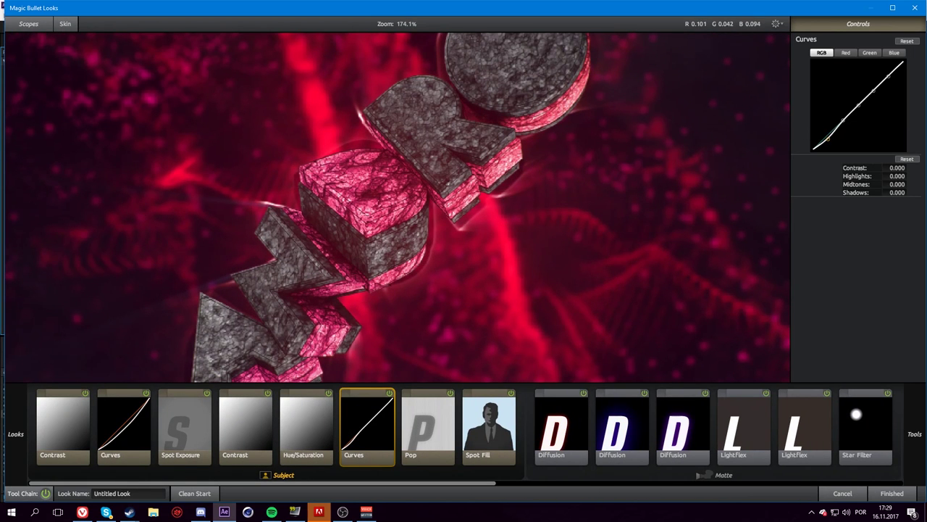
{"action": "scroll", "coordinate": [506, 207], "scroll_direction": "down", "scroll_amount": 10}
{"action": "scroll", "coordinate": [507, 207], "scroll_direction": "up", "scroll_amount": 1}
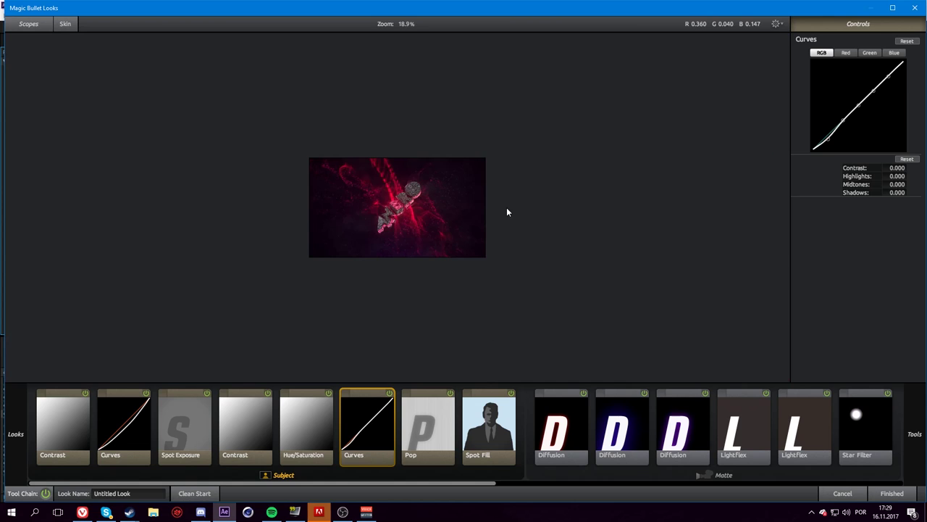
{"action": "scroll", "coordinate": [507, 208], "scroll_direction": "up", "scroll_amount": 4}
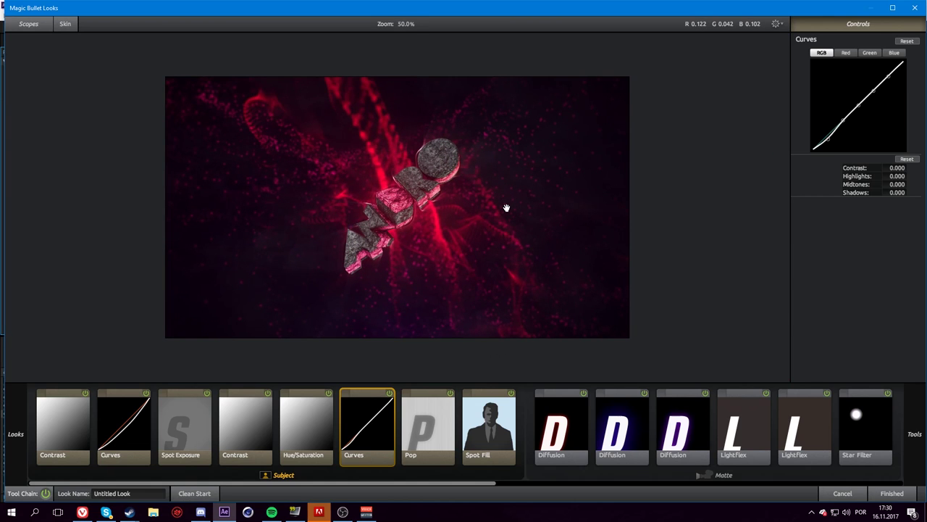
{"action": "left_click", "coordinate": [886, 494]}
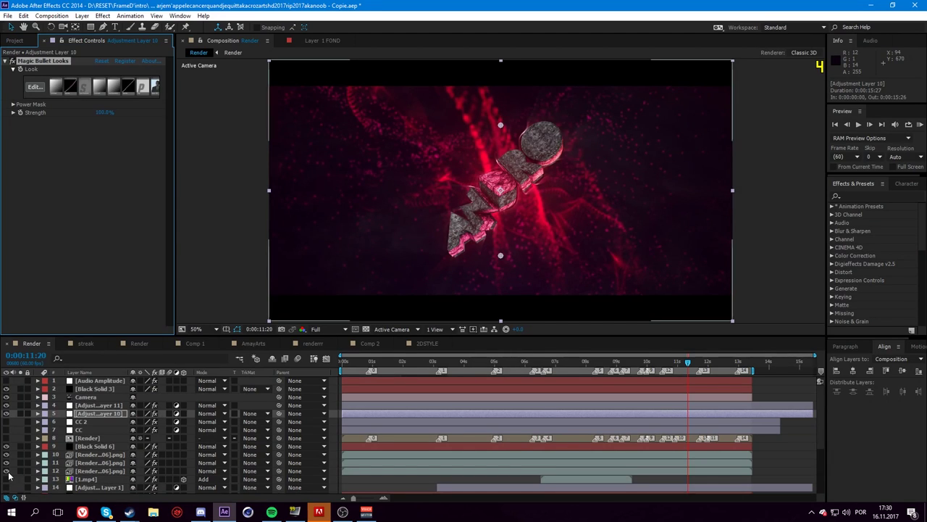
Step: Toggle Adjustment Layer 11 and the other grading layer off and on to compare, then reopen the look
{"action": "left_click", "coordinate": [5, 407]}
{"action": "left_click", "coordinate": [5, 405]}
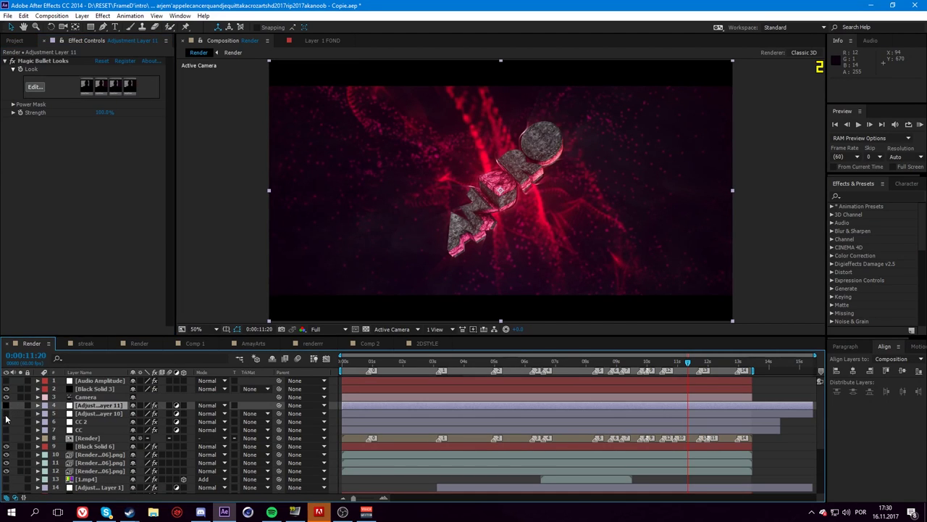
{"action": "left_click", "coordinate": [7, 430]}
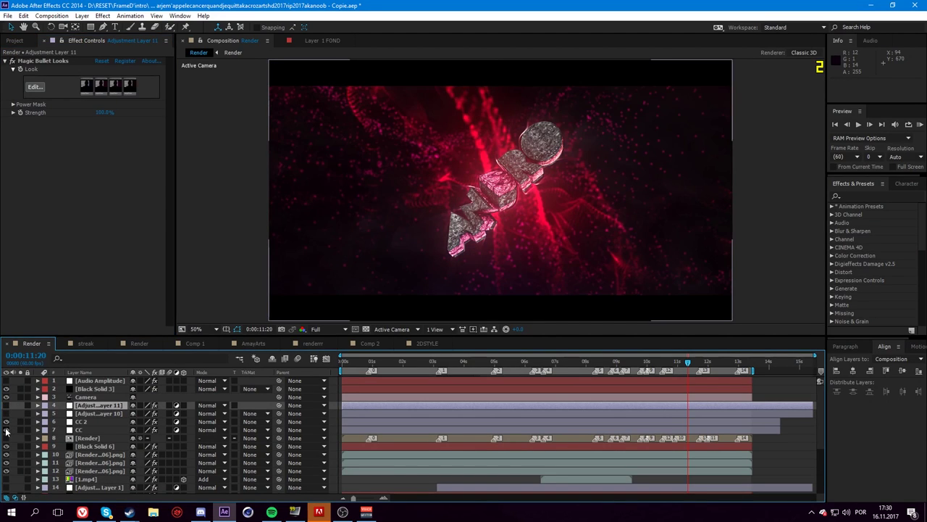
{"action": "left_click", "coordinate": [6, 429]}
{"action": "left_click", "coordinate": [6, 405]}
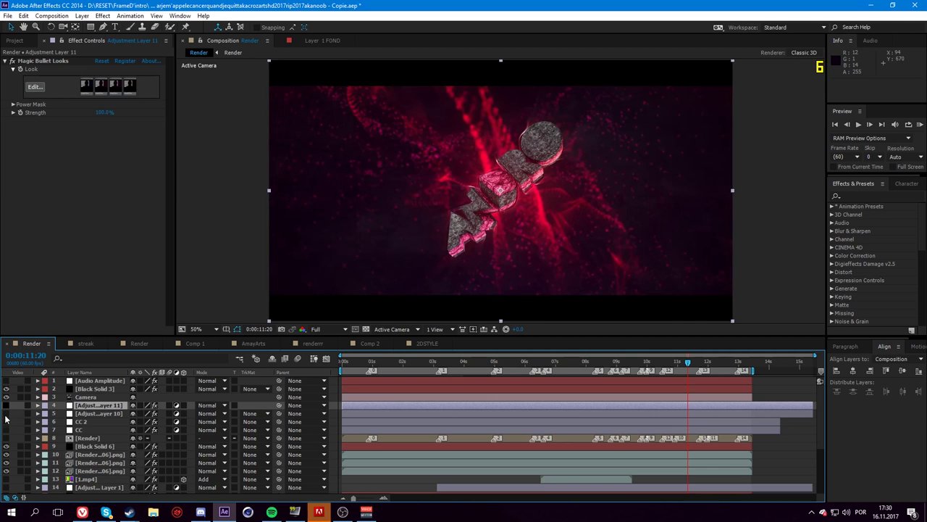
{"action": "left_click", "coordinate": [5, 407]}
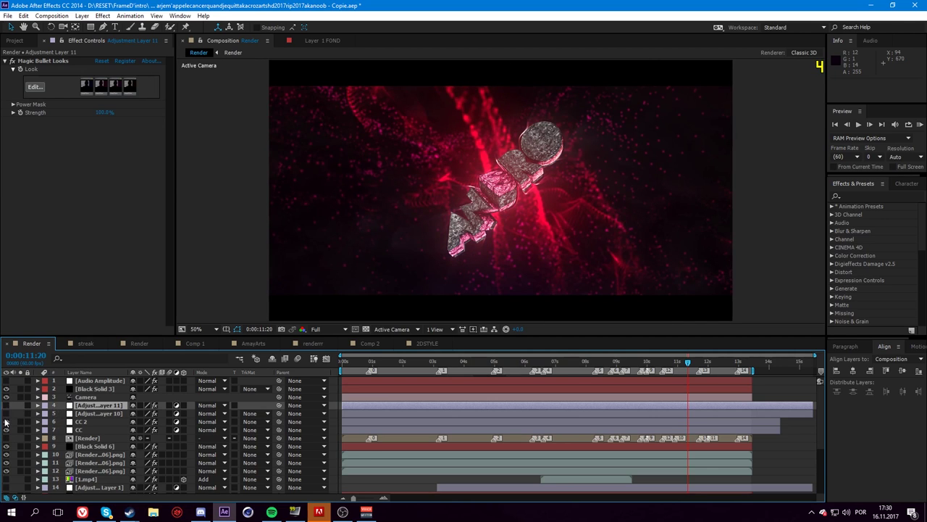
{"action": "left_click", "coordinate": [5, 405]}
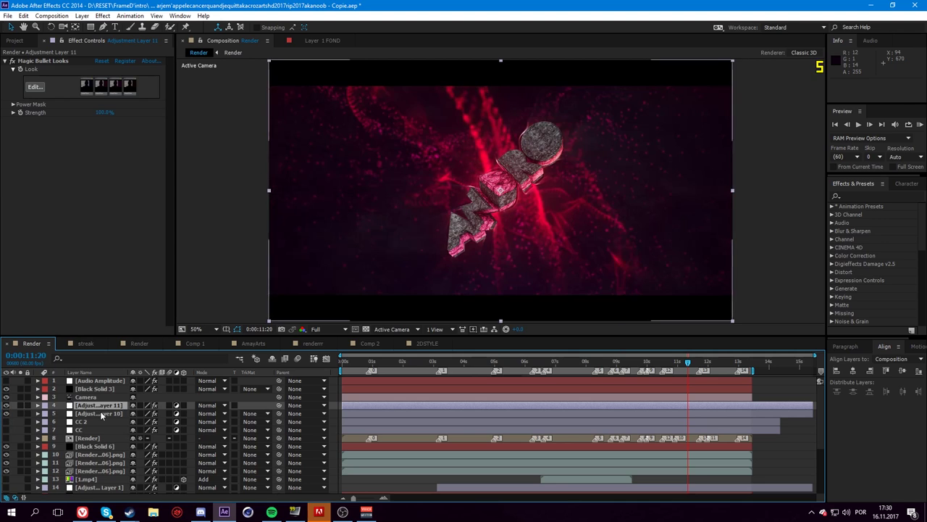
{"action": "left_click", "coordinate": [33, 88]}
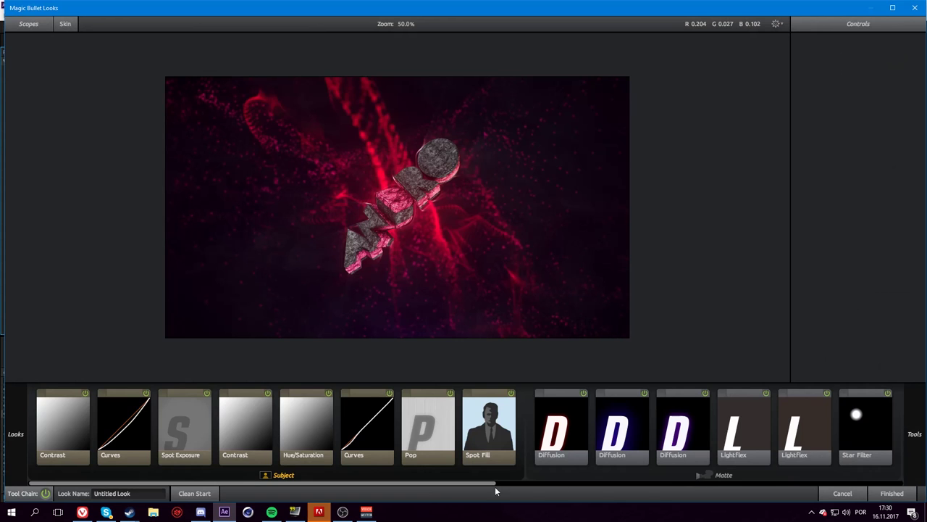
Step: Set the Pop tool to +35% Pop at Size 72%
{"action": "left_click", "coordinate": [420, 444]}
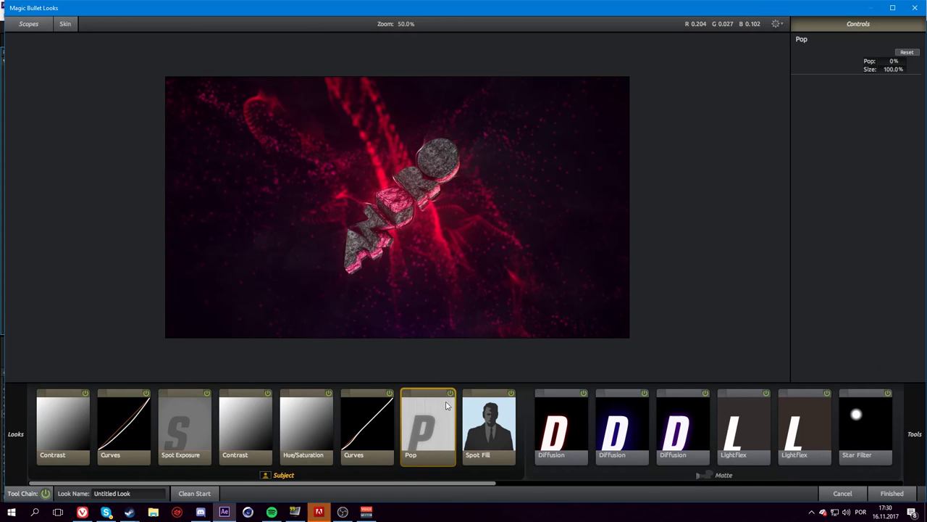
{"action": "type", "text": "80"}
{"action": "key", "text": "Return"}
{"action": "type", "text": "58"}
{"action": "key", "text": "Return"}
Step: Toggle Pop off and on to compare, then apply the look in After Effects
{"action": "scroll", "coordinate": [561, 158], "scroll_direction": "up", "scroll_amount": 3}
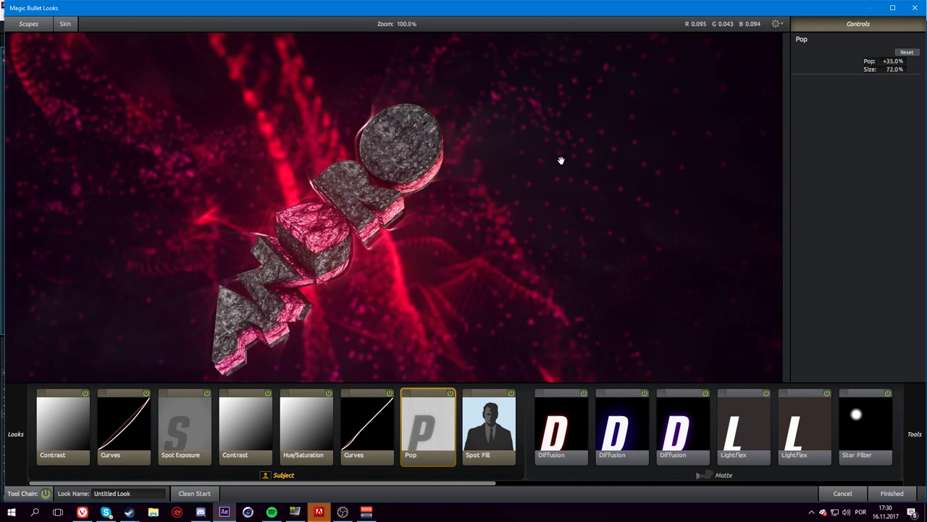
{"action": "left_click", "coordinate": [450, 393]}
{"action": "left_click", "coordinate": [450, 394]}
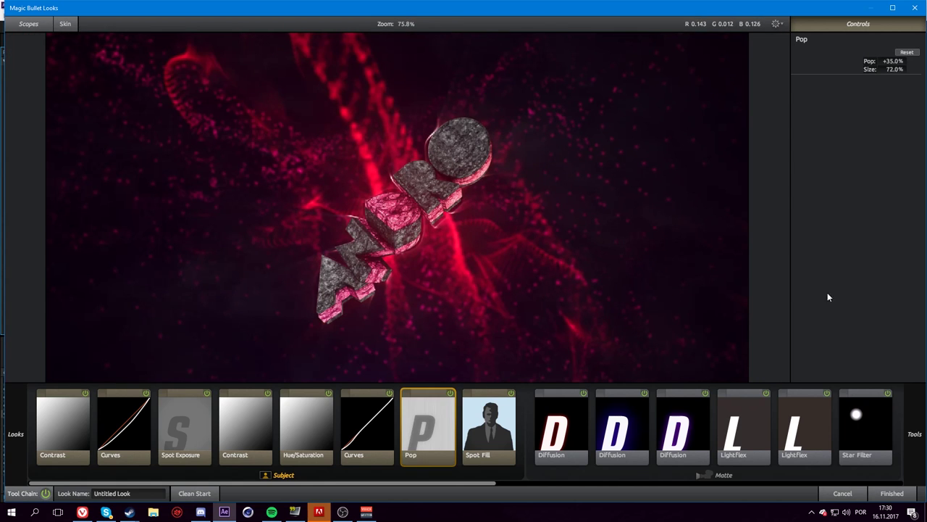
{"action": "left_click", "coordinate": [892, 494]}
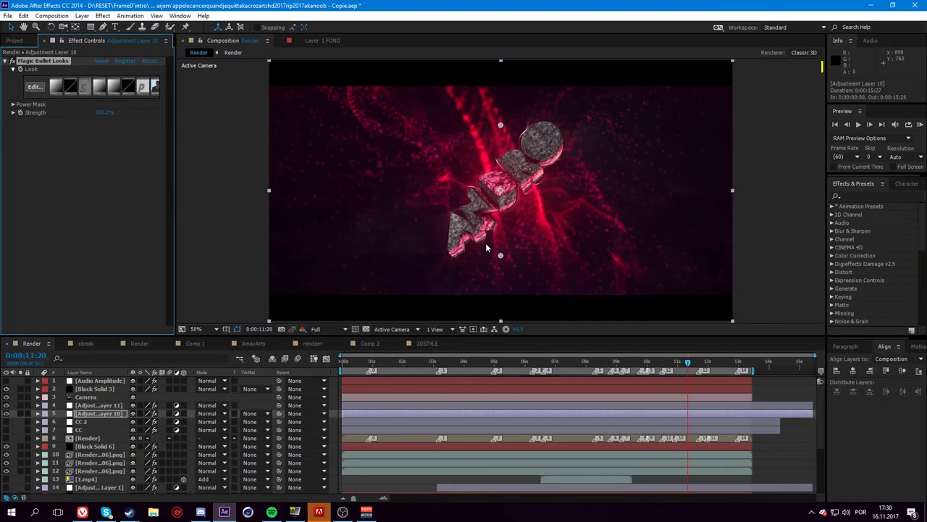
{"action": "left_click", "coordinate": [572, 274]}
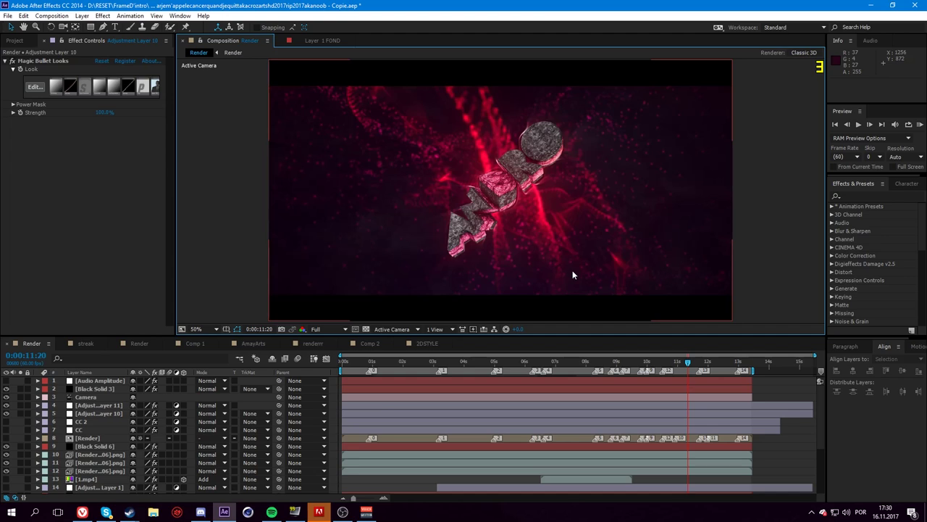